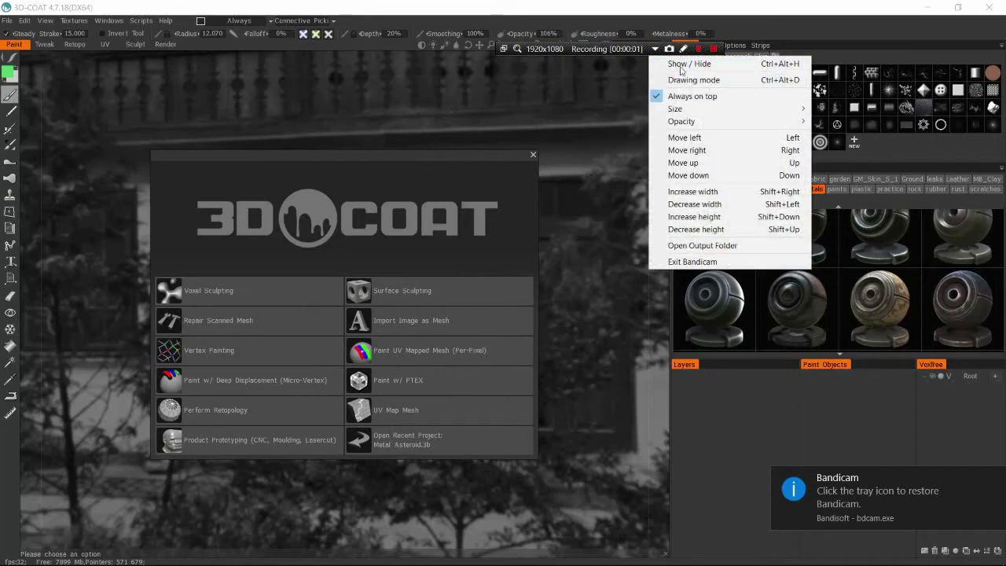
# Step: Create a new Voxel Sculpting scene that starts from the large sphere primitive
pyautogui.click(681, 65)
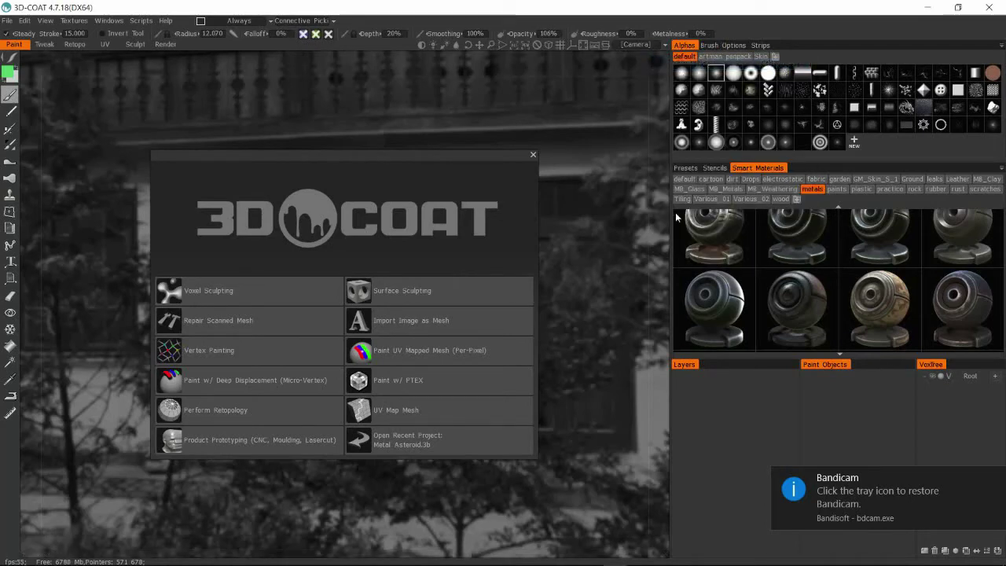
pyautogui.click(253, 291)
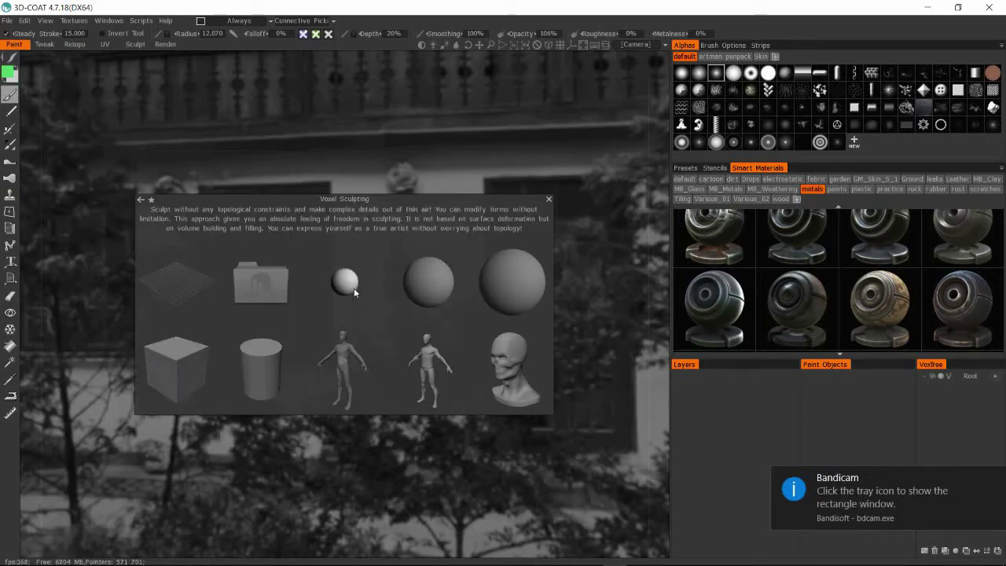
pyautogui.click(505, 277)
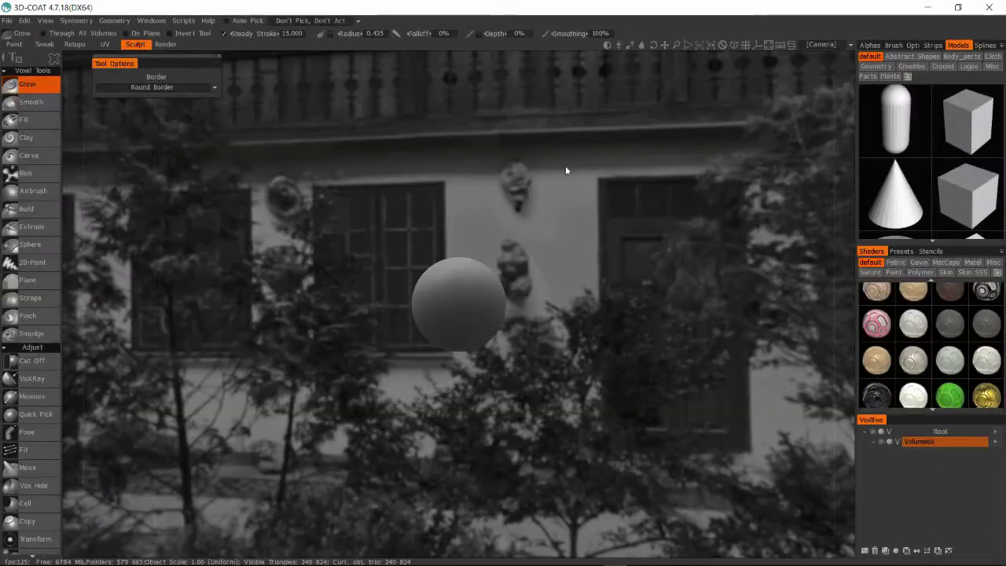
# Step: Drag the voxel sphere with the Move tool into a flattened, tilted blob
pyautogui.scroll(5, 545, 235)
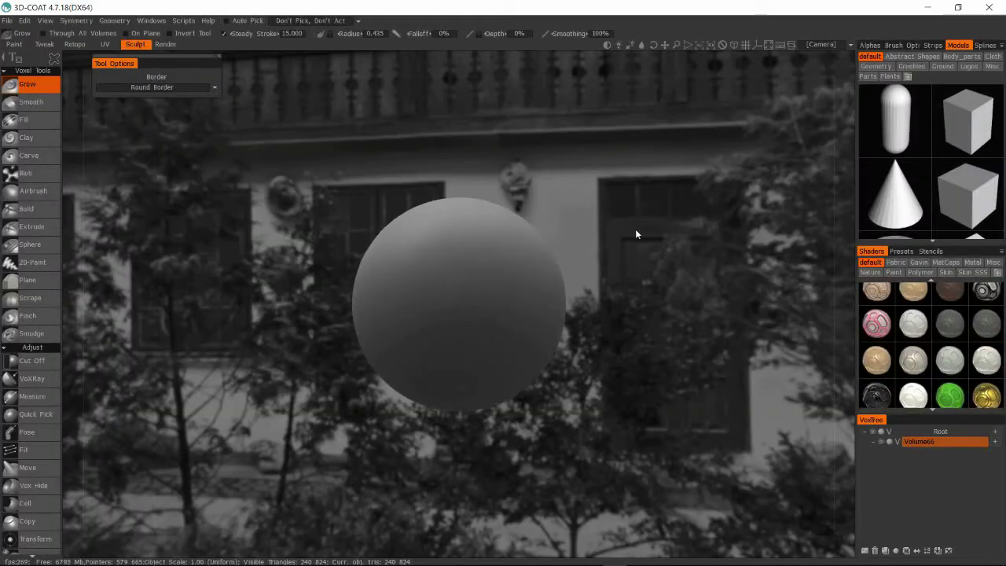
pyautogui.click(28, 467)
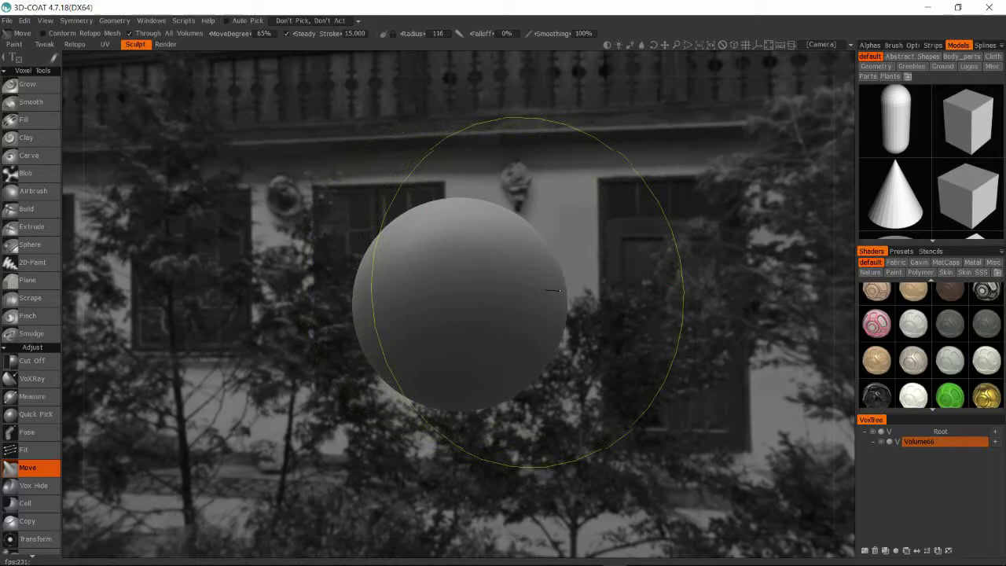
pyautogui.moveTo(554, 291)
pyautogui.mouseDown()
pyautogui.moveTo(657, 264)
pyautogui.moveTo(437, 374)
pyautogui.moveTo(439, 386)
pyautogui.moveTo(362, 272)
pyautogui.moveTo(469, 180)
pyautogui.moveTo(583, 208)
pyautogui.moveTo(589, 191)
pyautogui.moveTo(541, 212)
pyautogui.moveTo(639, 232)
pyautogui.moveTo(514, 242)
pyautogui.moveTo(330, 297)
pyautogui.moveTo(591, 285)
pyautogui.moveTo(569, 278)
pyautogui.moveTo(530, 321)
pyautogui.mouseUp()
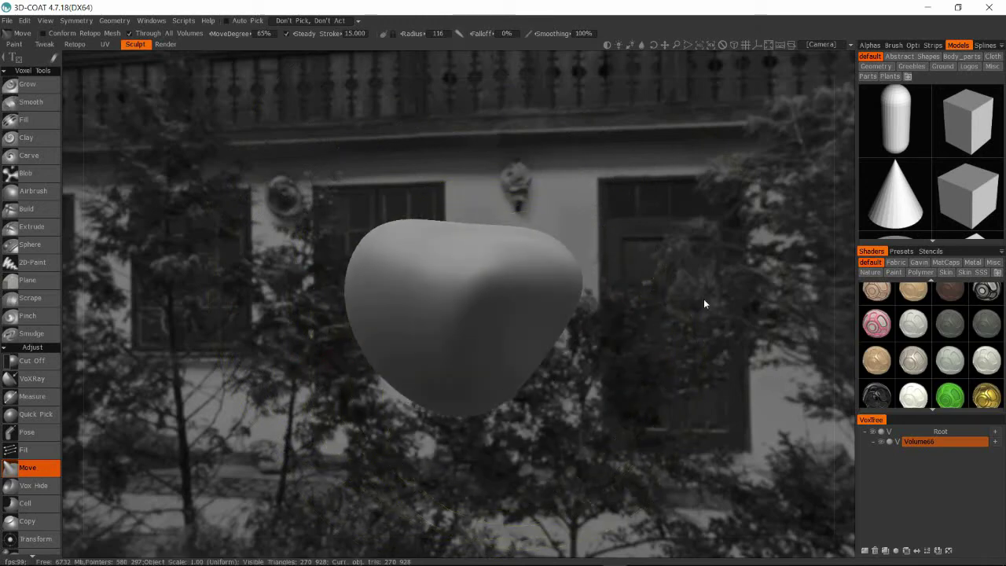
# Step: Switch Volume66 to surface mode, select the Noise tool, and adjust its noise curve
pyautogui.click(898, 442)
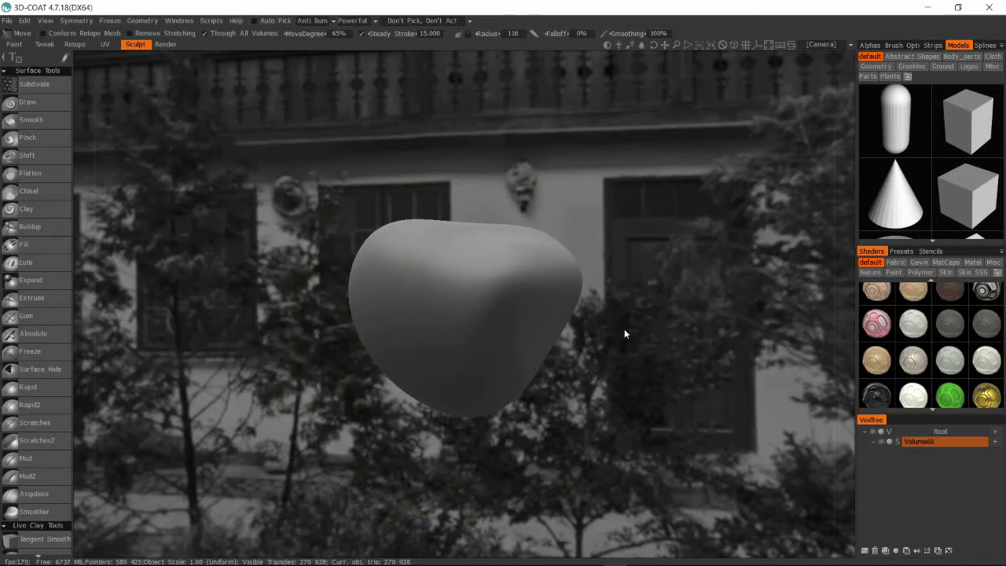
pyautogui.scroll(-8, 35, 260)
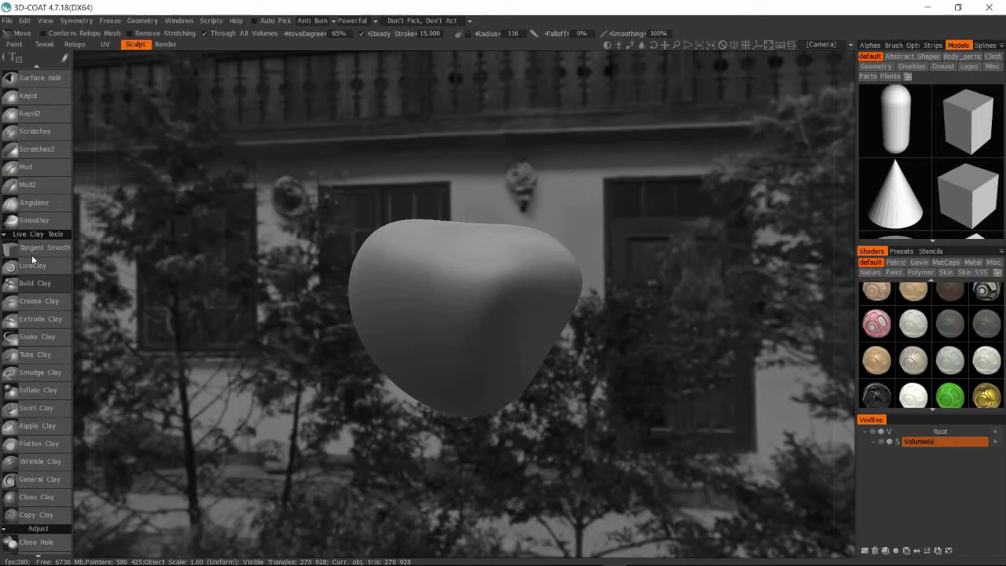
pyautogui.scroll(-10, 36, 267)
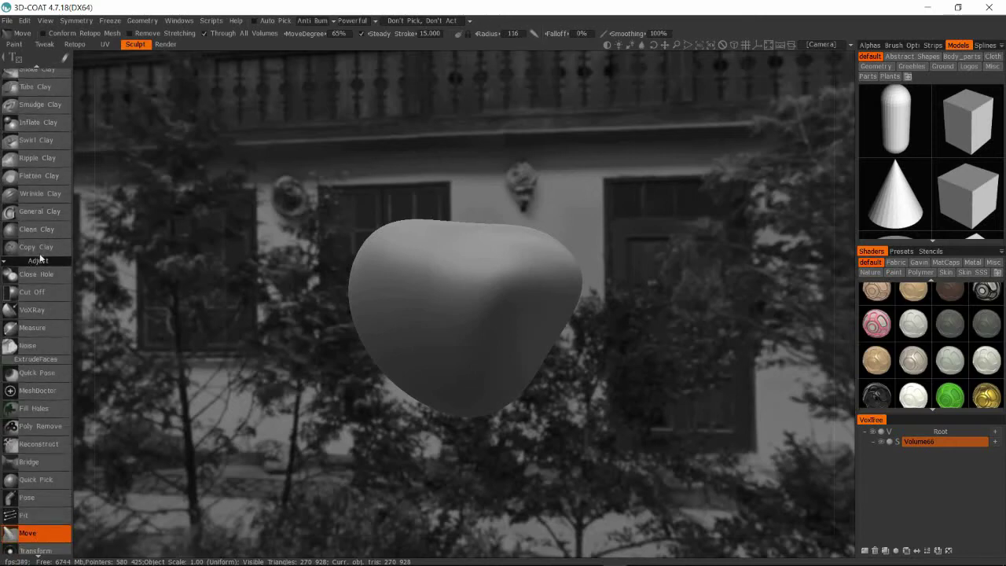
pyautogui.scroll(-1, 39, 252)
pyautogui.click(35, 327)
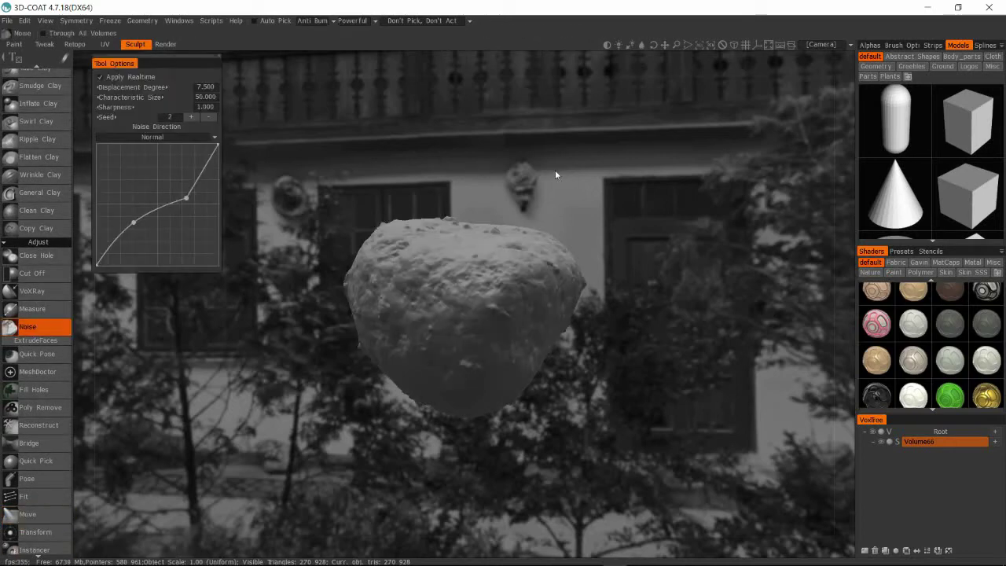
pyautogui.scroll(3, 640, 177)
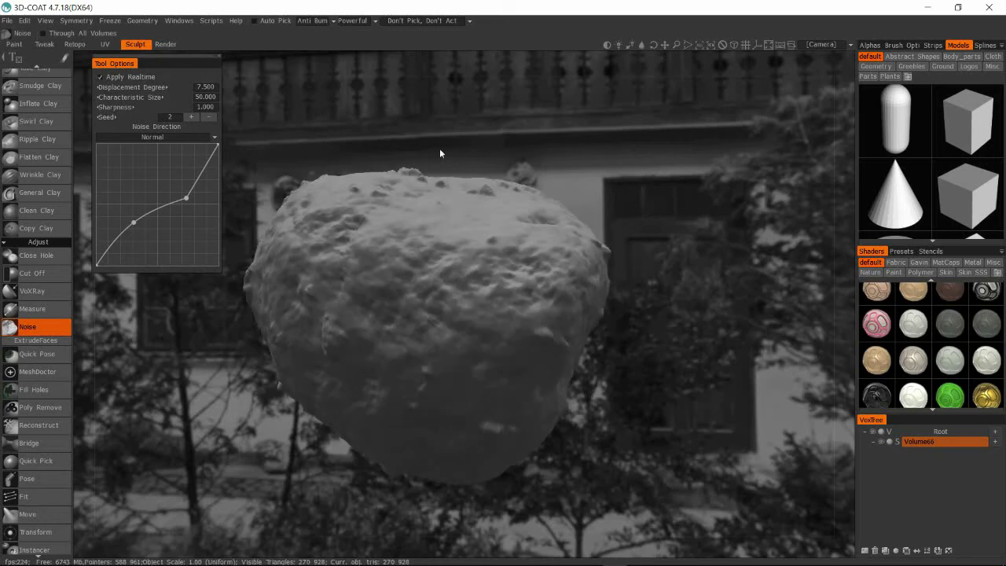
pyautogui.moveTo(186, 197)
pyautogui.mouseDown()
pyautogui.moveTo(167, 170)
pyautogui.moveTo(175, 175)
pyautogui.mouseUp()
pyautogui.moveTo(608, 148)
pyautogui.mouseDown()
pyautogui.moveTo(732, 142)
pyautogui.moveTo(747, 181)
pyautogui.moveTo(730, 214)
pyautogui.moveTo(579, 148)
pyautogui.mouseUp()
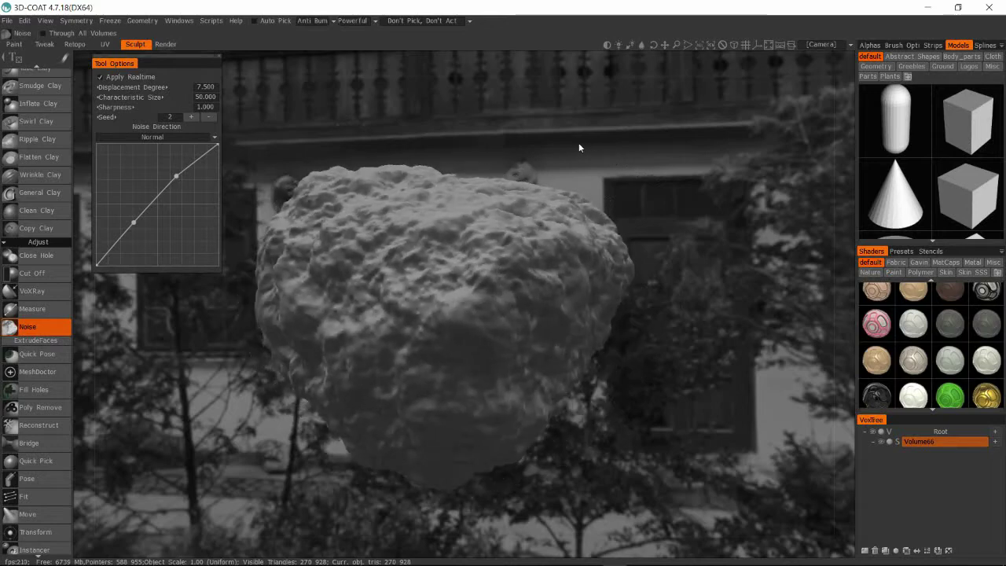
# Step: Set the noise Characteristic Size to 250 and reshape the curve to roughen the rock
pyautogui.click(206, 97)
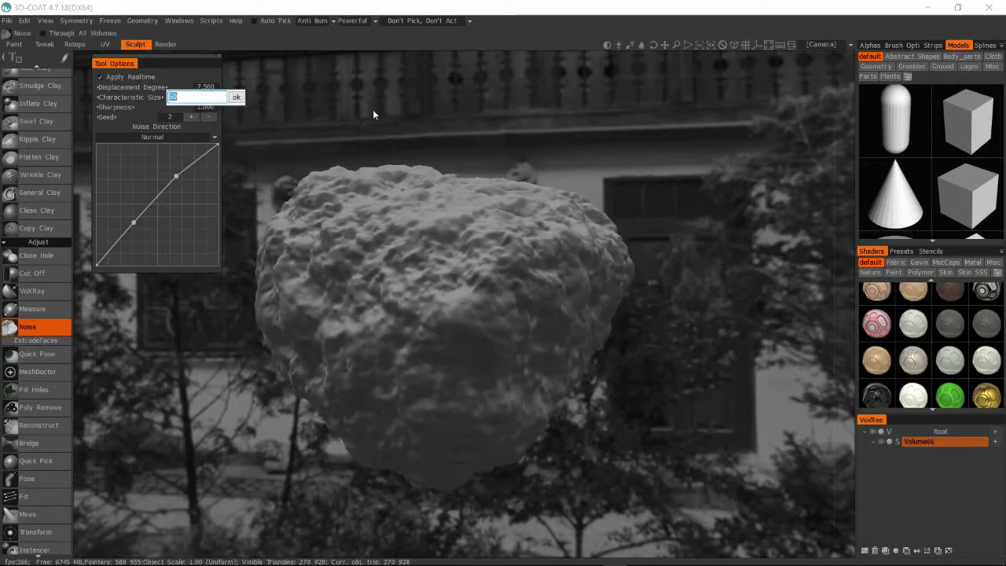
pyautogui.write('250')
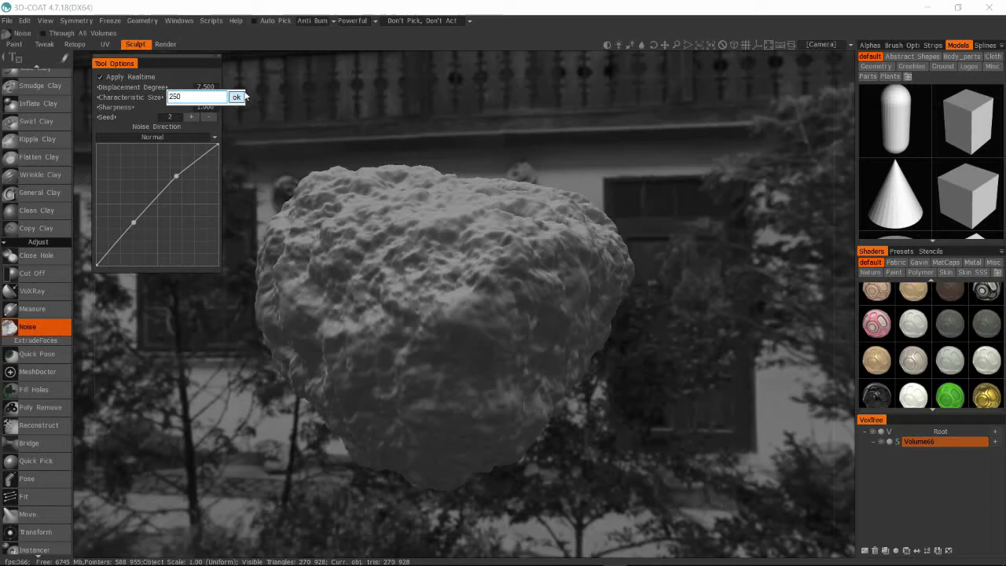
pyautogui.click(238, 97)
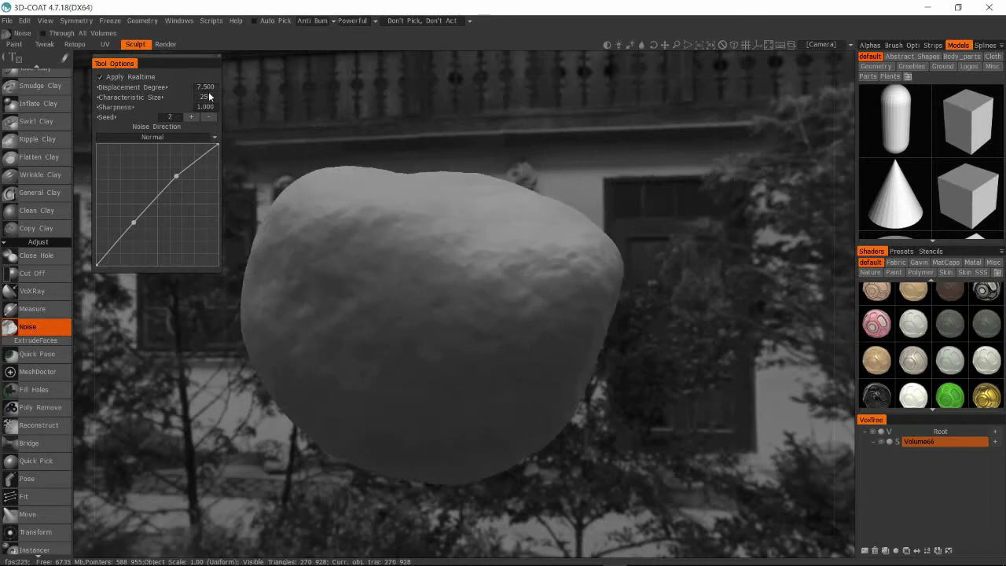
pyautogui.moveTo(134, 223); pyautogui.dragTo(457, 106)
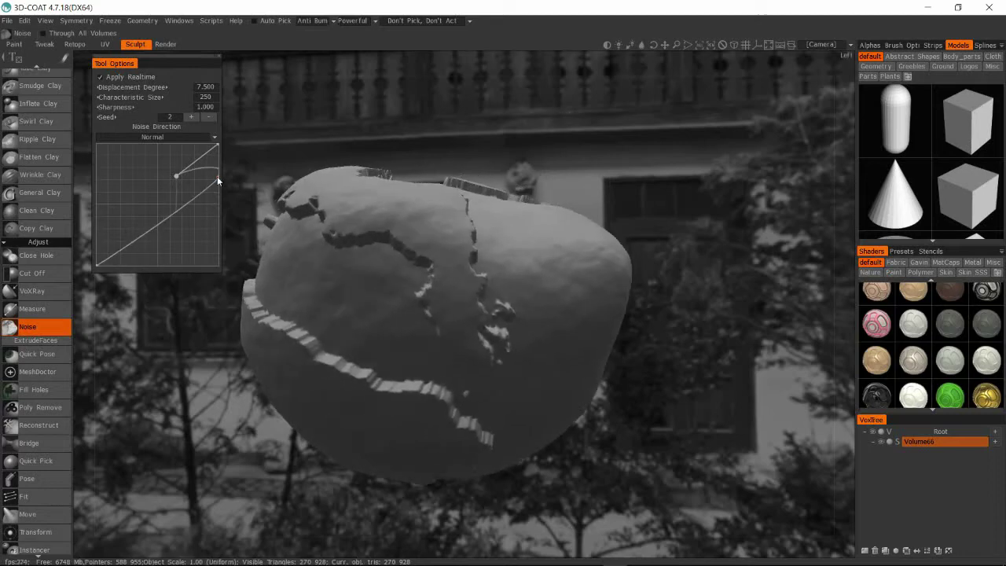
pyautogui.moveTo(217, 175); pyautogui.dragTo(138, 247)
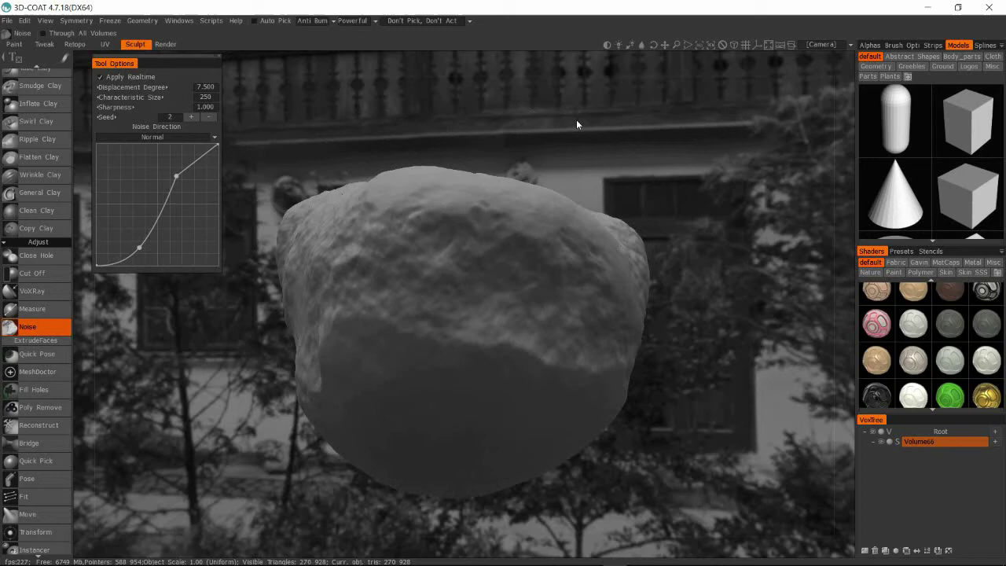
pyautogui.moveTo(178, 177); pyautogui.dragTo(166, 176)
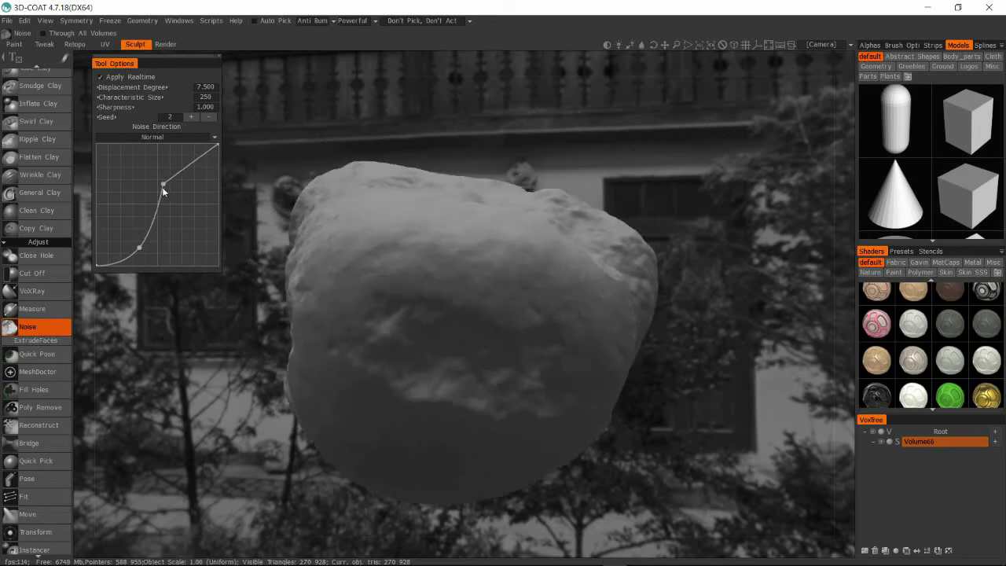
pyautogui.moveTo(541, 118); pyautogui.dragTo(600, 124)
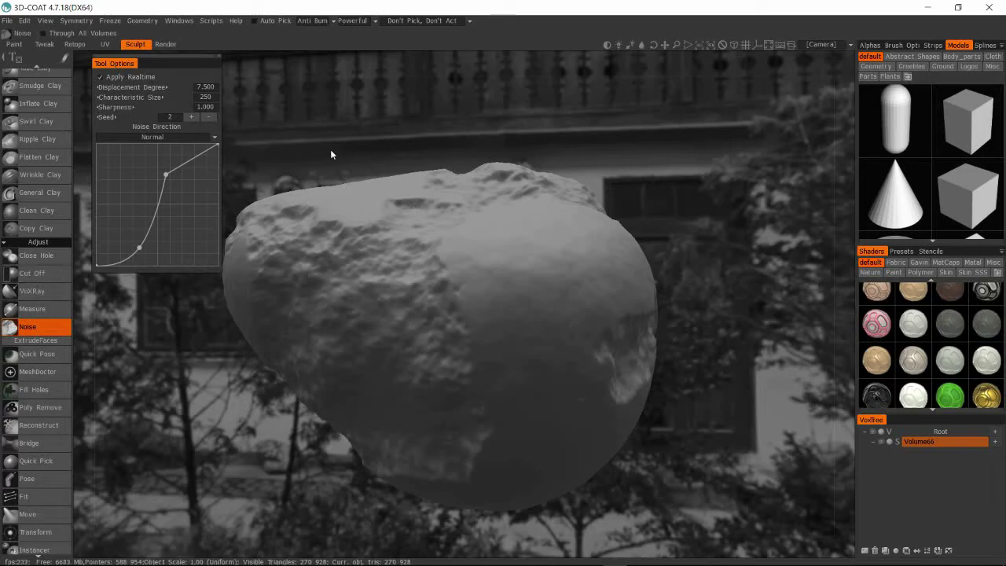
# Step: Run AUTOPO on Volume66 with a Required Poly Count of 2000
pyautogui.click(56, 311)
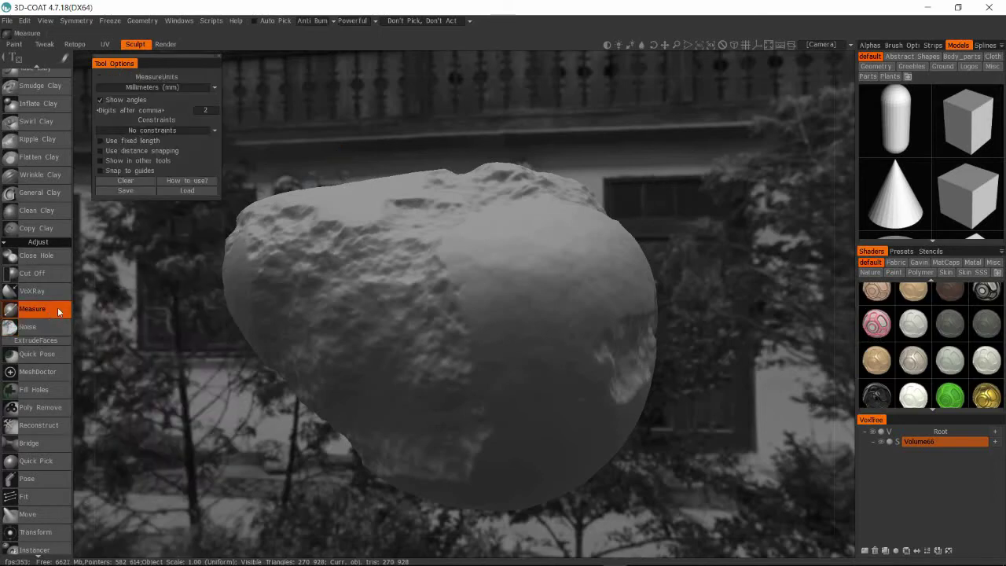
pyautogui.rightClick(927, 442)
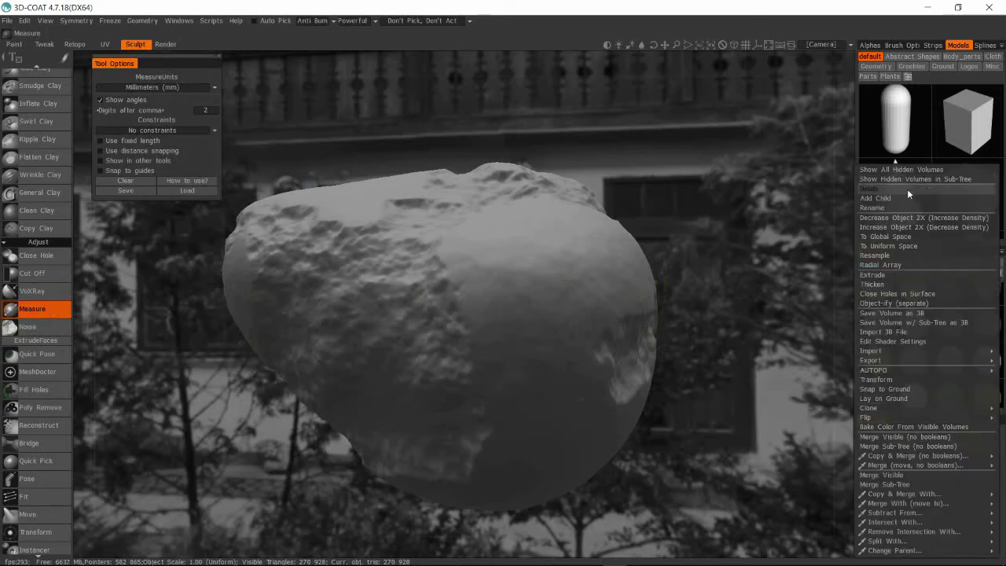
pyautogui.moveTo(926, 370)
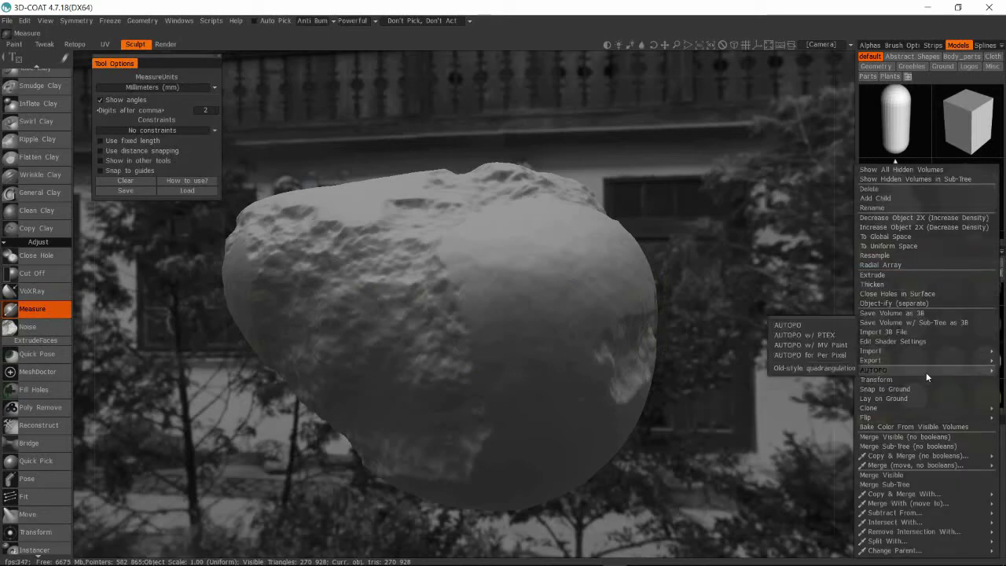
pyautogui.click(818, 329)
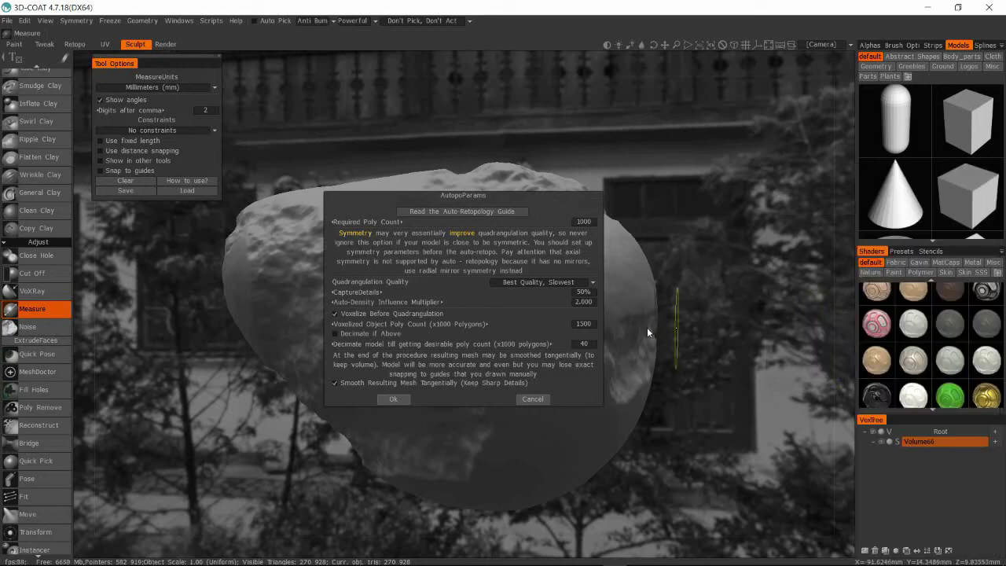
pyautogui.click(579, 221)
pyautogui.write('2000')
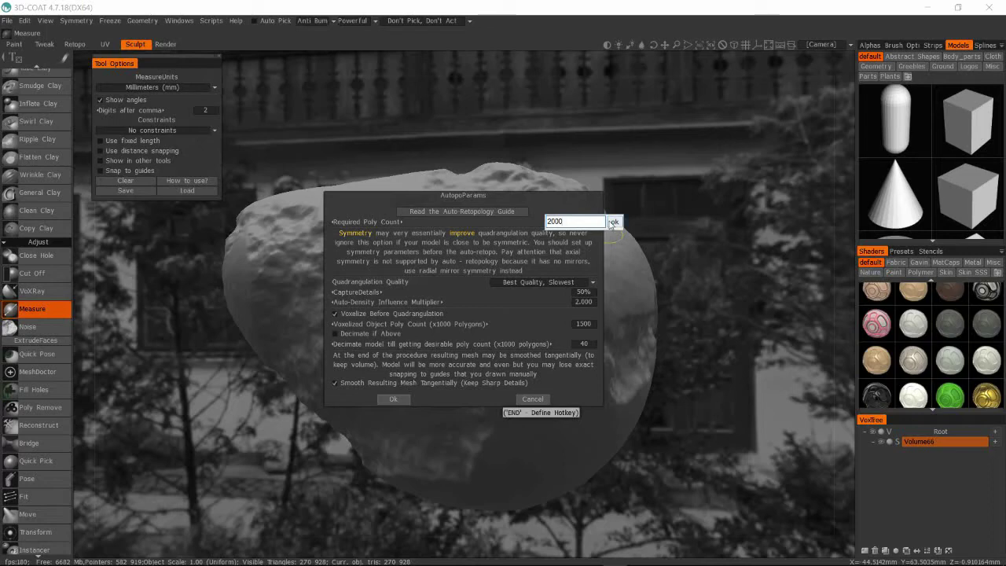
pyautogui.click(615, 224)
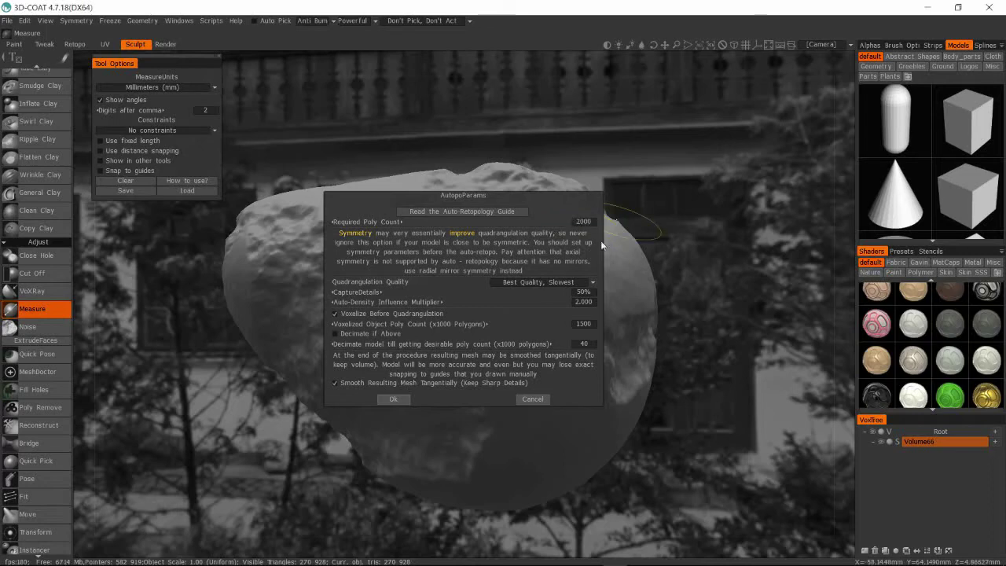
pyautogui.click(401, 401)
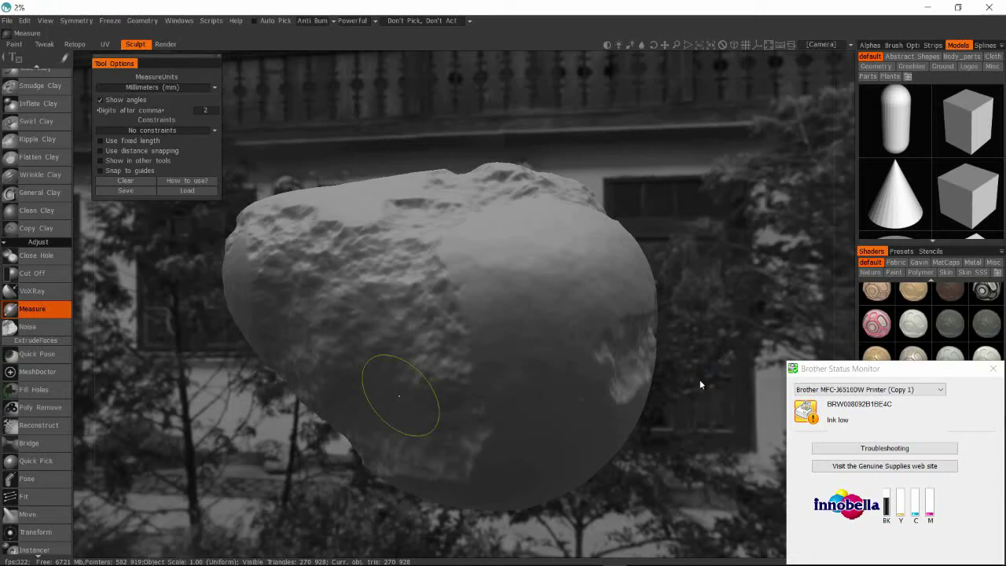
# Step: Dismiss the printer pop-up and continue the AUTOPO Wizard to build the 2154-vertex quad mesh
pyautogui.click(992, 370)
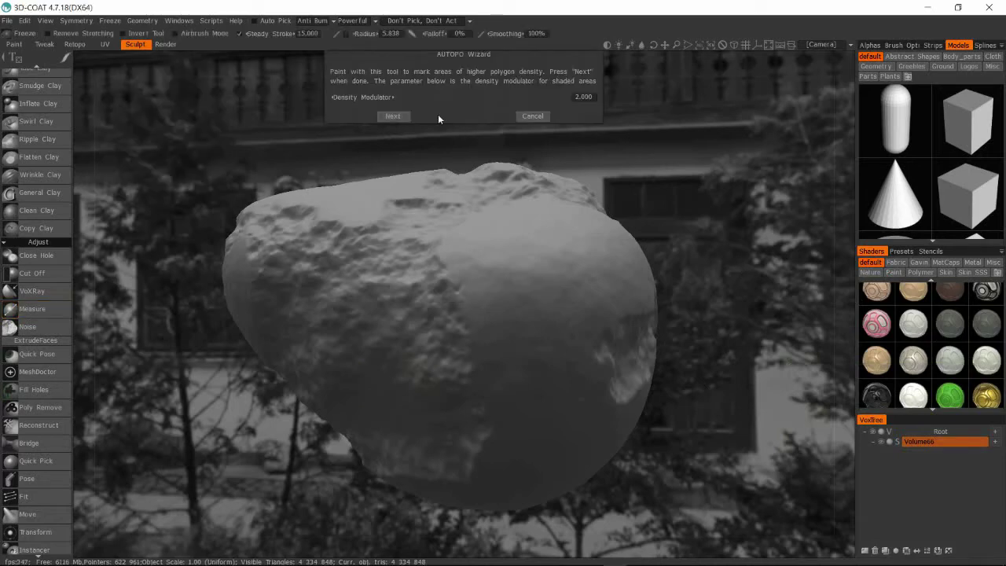
pyautogui.click(393, 116)
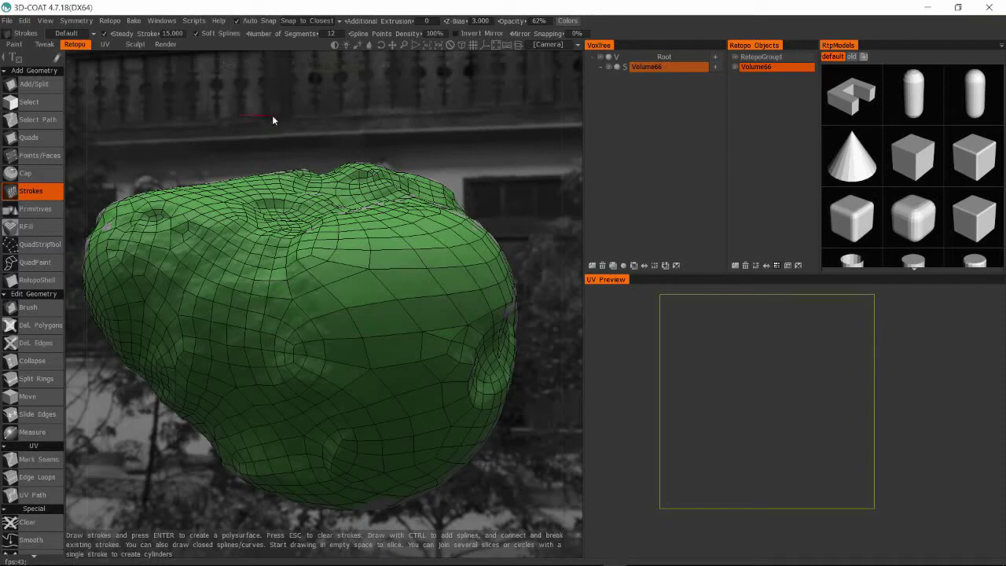
pyautogui.moveTo(280, 141); pyautogui.dragTo(194, 336, button='middle')
pyautogui.moveTo(351, 252); pyautogui.dragTo(290, 355, button='middle')
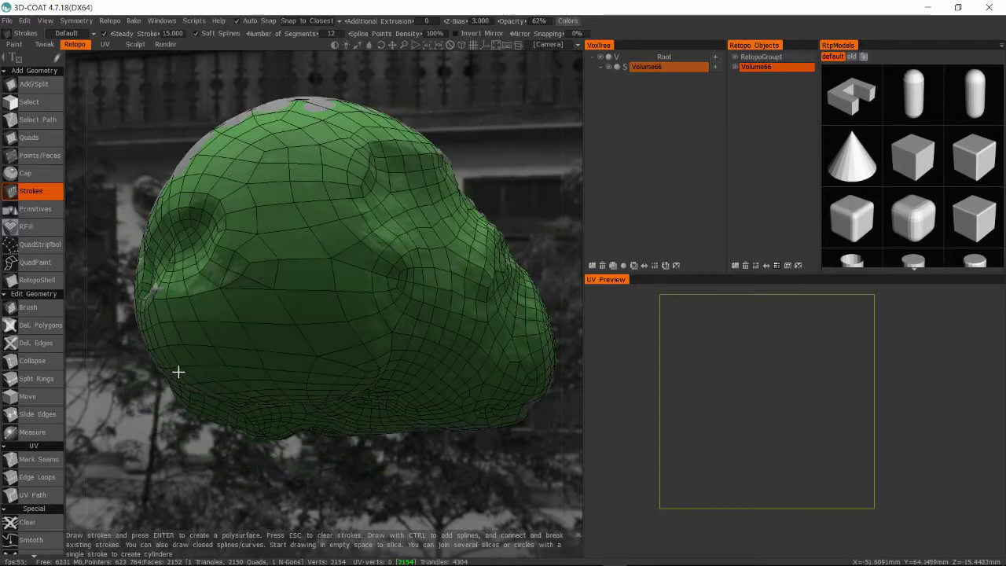
pyautogui.moveTo(178, 372); pyautogui.dragTo(304, 312, button='middle')
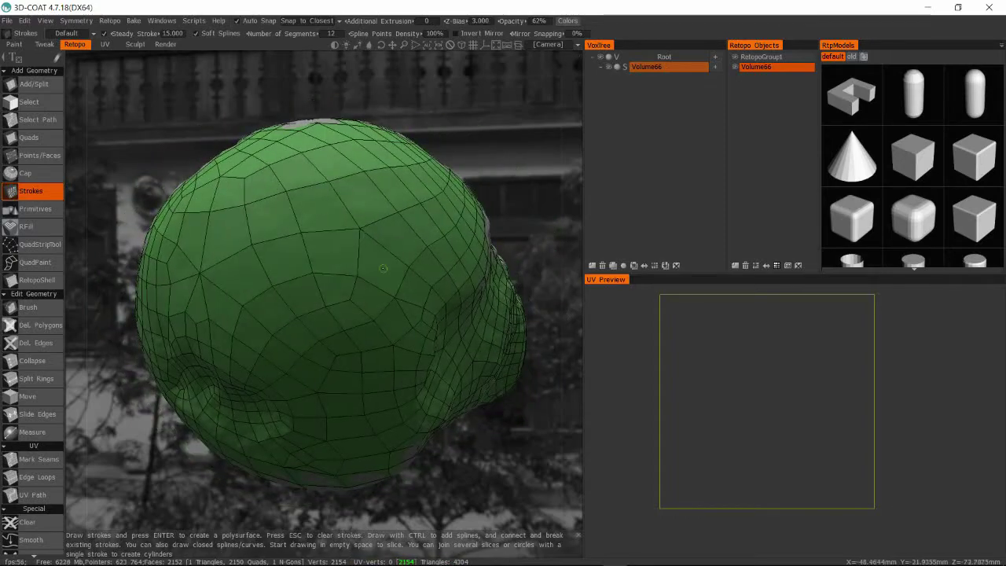
pyautogui.scroll(-5, 40, 361)
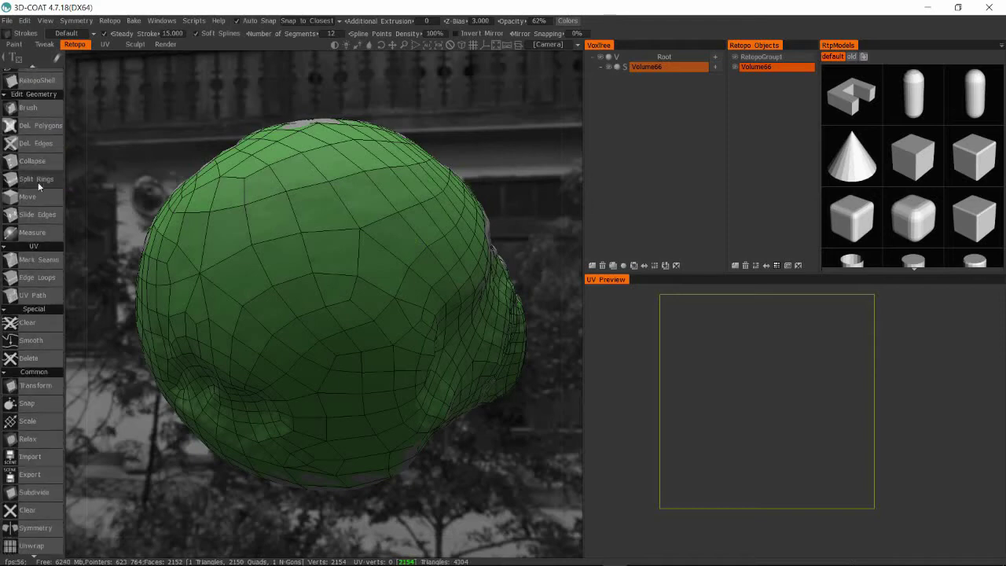
# Step: Mark a seam loop around the rock that cuts off the first UV island
pyautogui.click(28, 263)
pyautogui.click(313, 260)
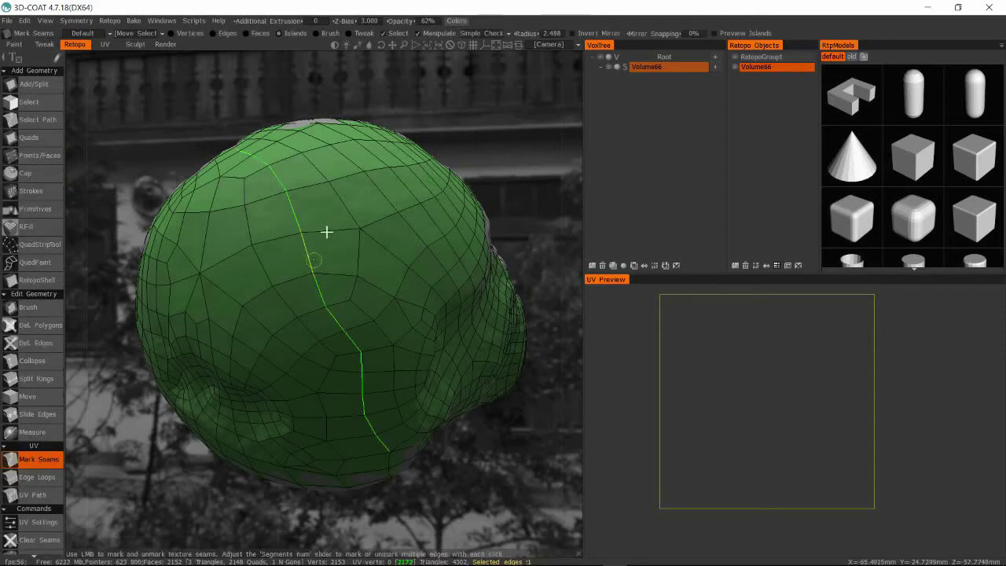
pyautogui.moveTo(327, 232); pyautogui.dragTo(281, 323, button='middle')
pyautogui.click(277, 334)
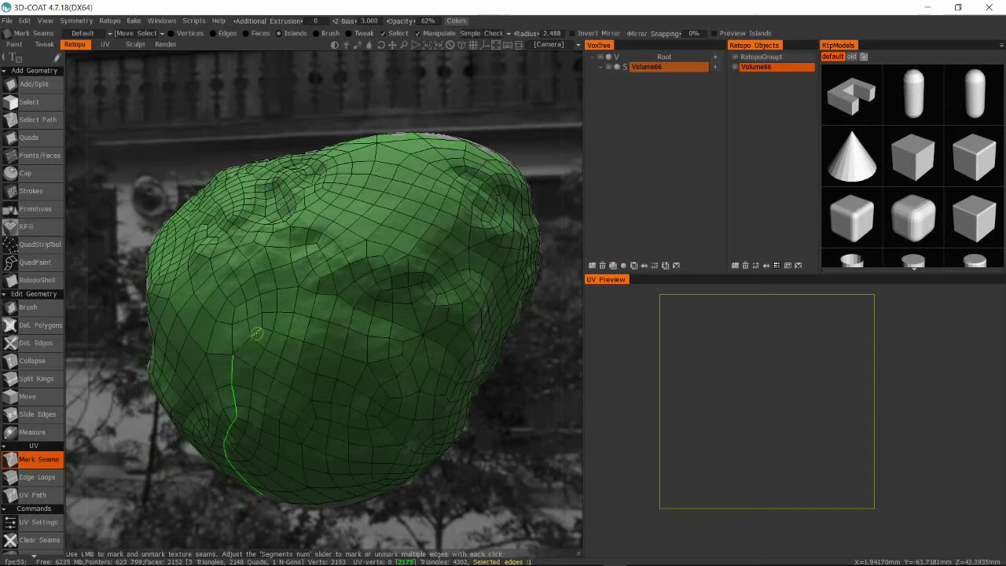
pyautogui.moveTo(282, 309); pyautogui.dragTo(295, 231, button='right')
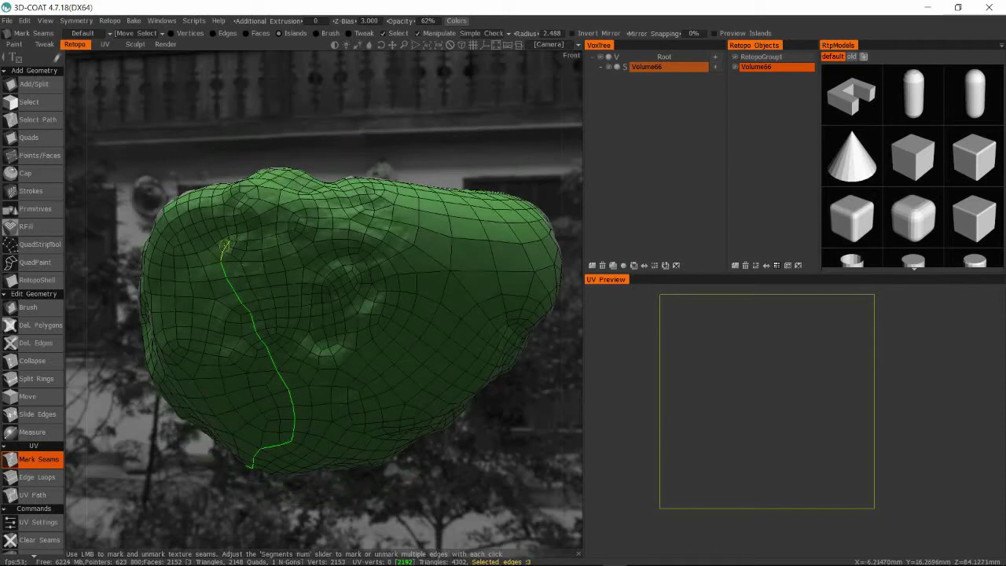
pyautogui.moveTo(224, 246); pyautogui.dragTo(223, 338, button='right')
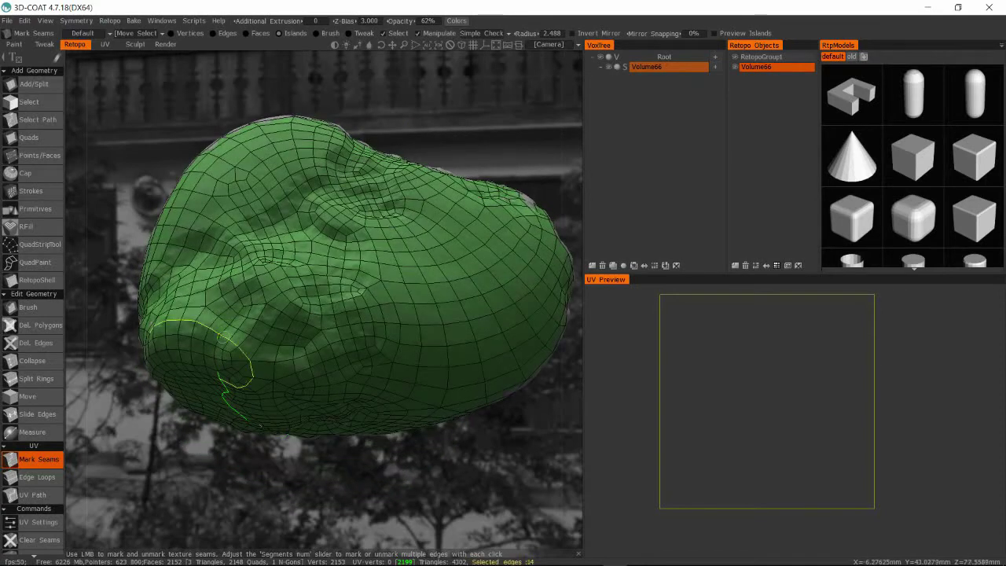
pyautogui.click(227, 324)
pyautogui.click(250, 298)
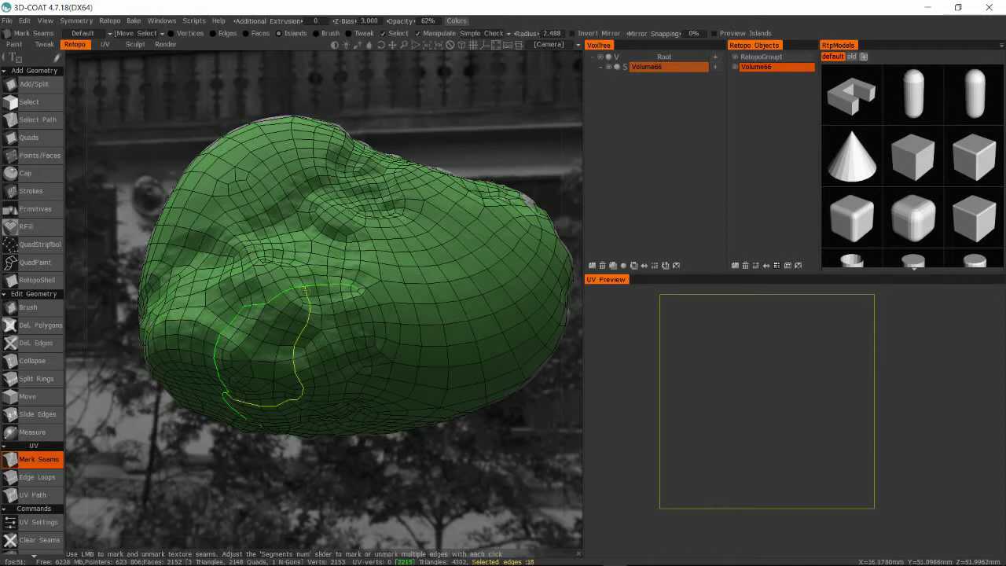
pyautogui.click(305, 346)
pyautogui.moveTo(356, 291); pyautogui.dragTo(353, 299, button='right')
pyautogui.click(350, 311)
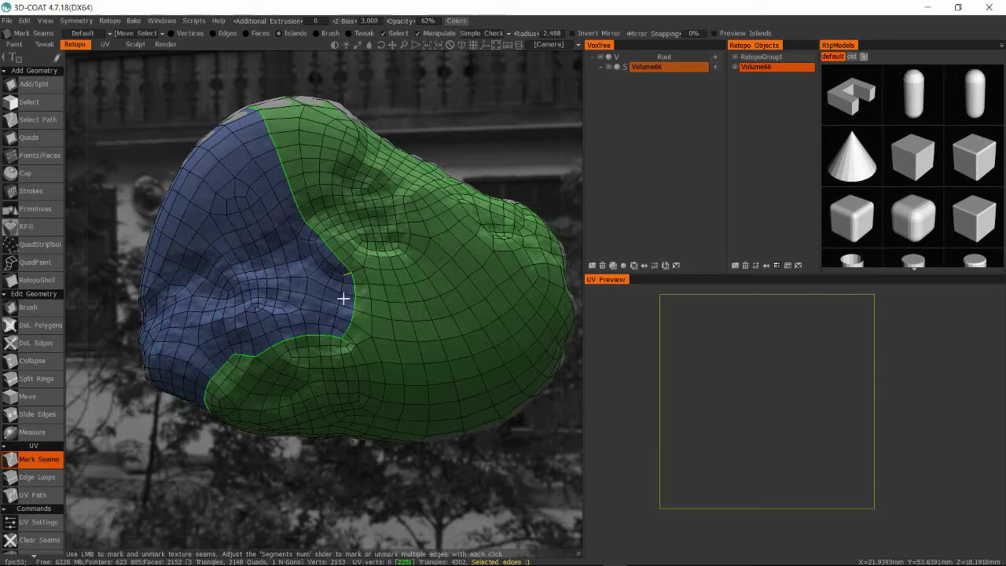
# Step: Mark a second seam along the underside, splitting the rock into three UV islands
pyautogui.moveTo(343, 252); pyautogui.dragTo(361, 261, button='right')
pyautogui.click(372, 294)
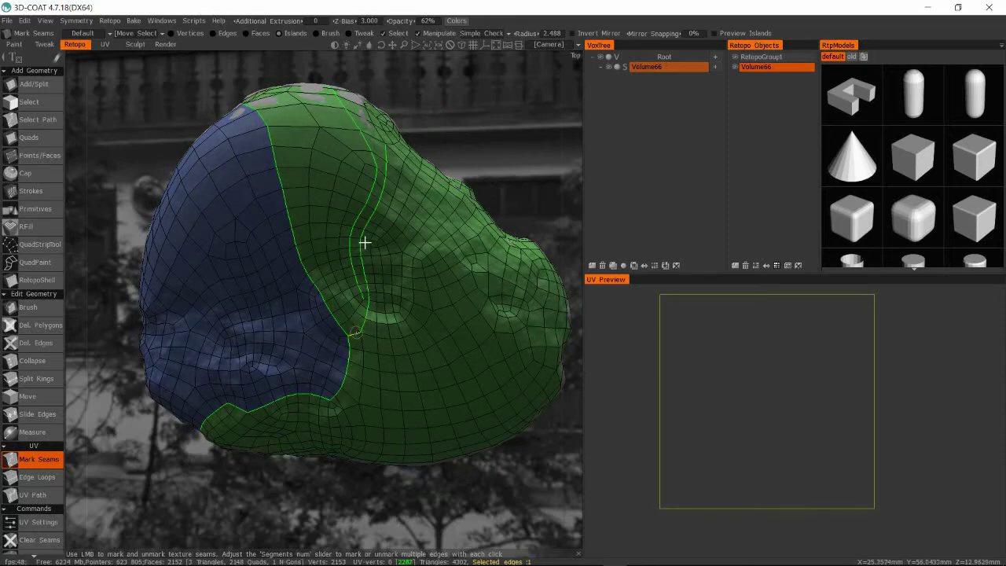
pyautogui.moveTo(362, 240); pyautogui.dragTo(402, 286, button='right')
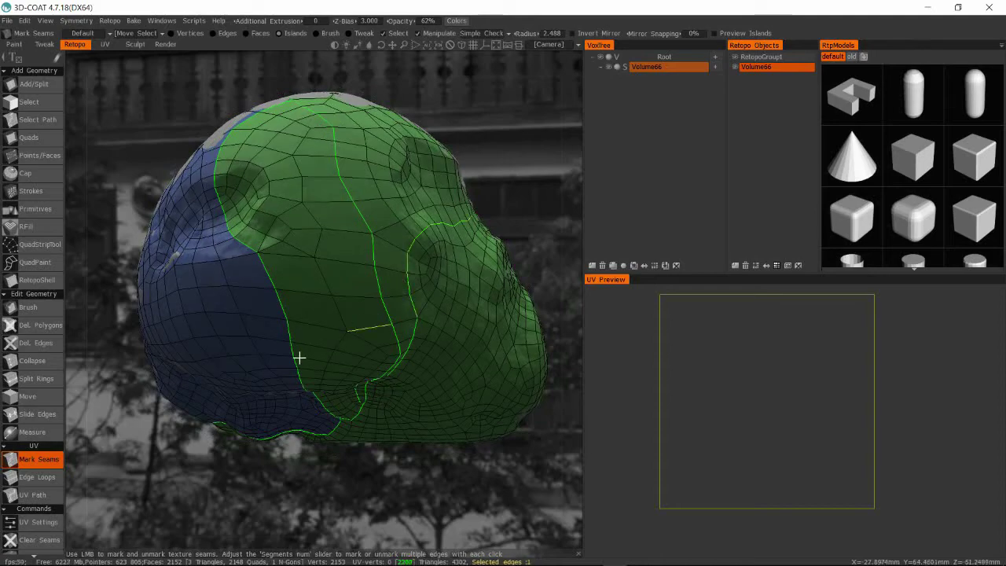
pyautogui.moveTo(300, 357); pyautogui.dragTo(330, 338, button='right')
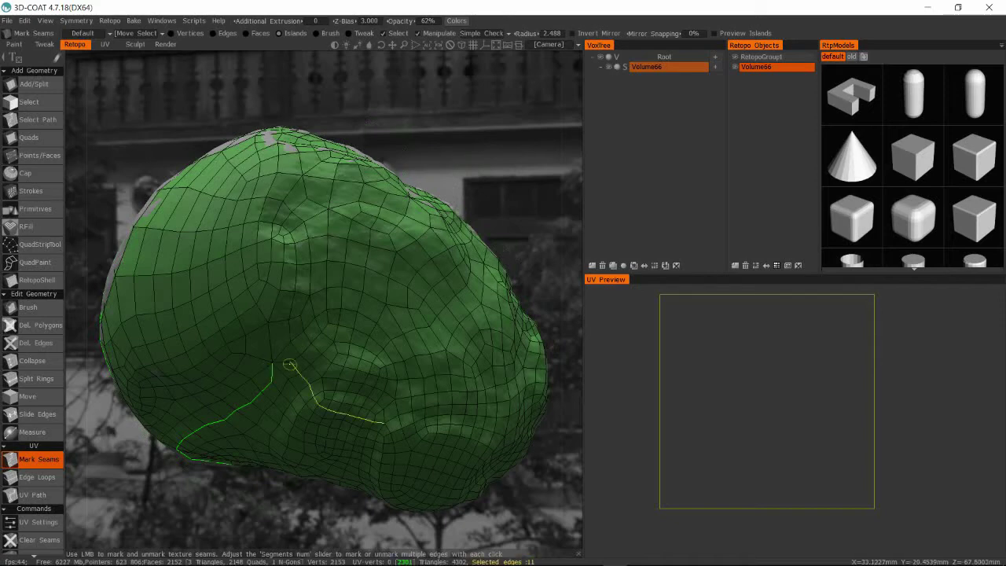
pyautogui.click(294, 358)
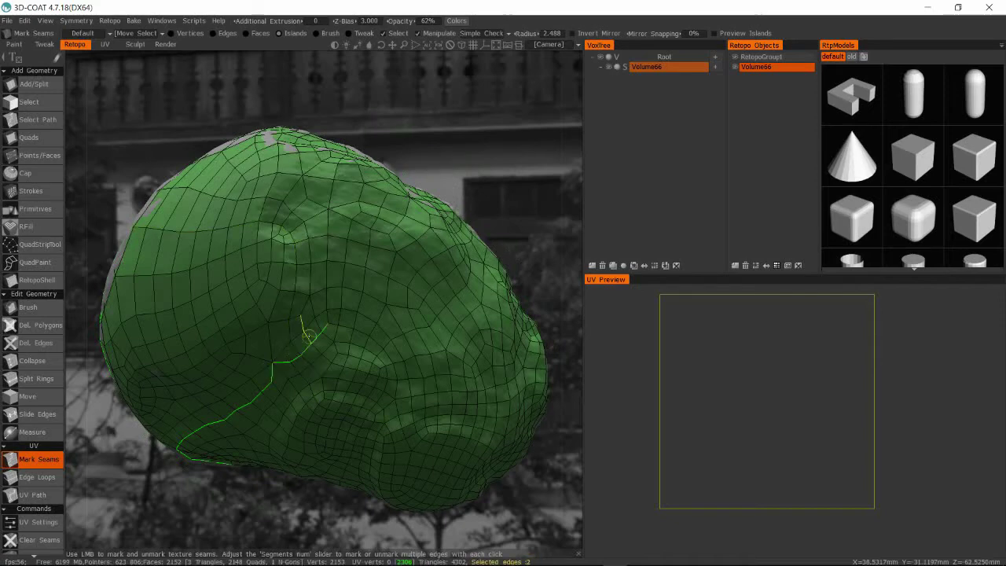
pyautogui.click(359, 241)
pyautogui.moveTo(360, 240); pyautogui.dragTo(224, 307, button='right')
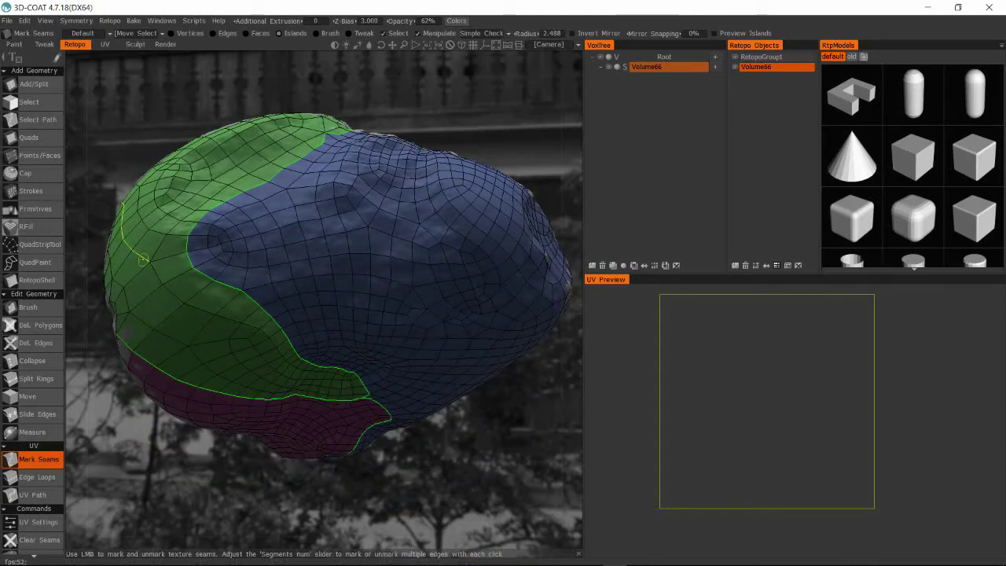
pyautogui.moveTo(287, 322); pyautogui.dragTo(148, 292, button='right')
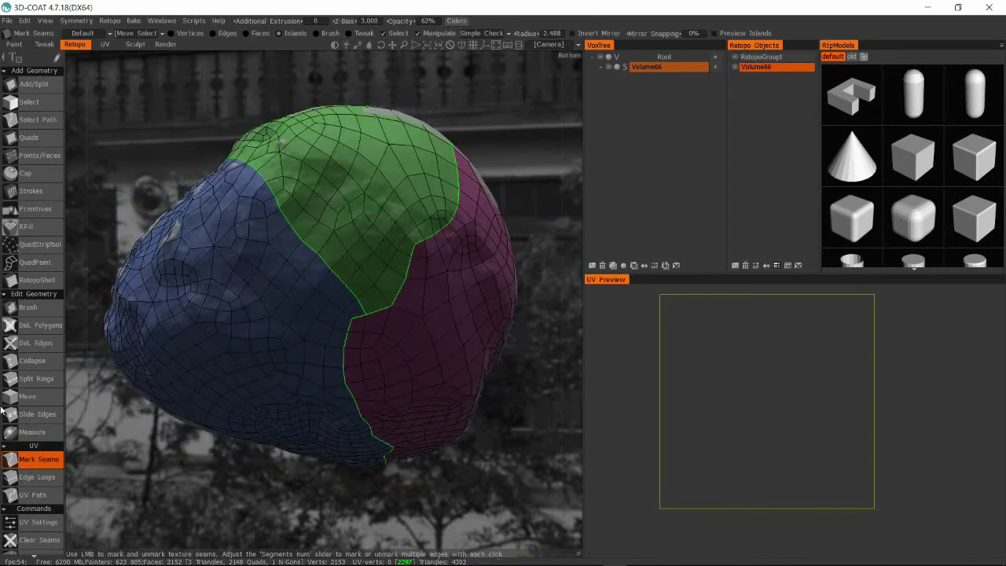
pyautogui.scroll(-3, 32, 401)
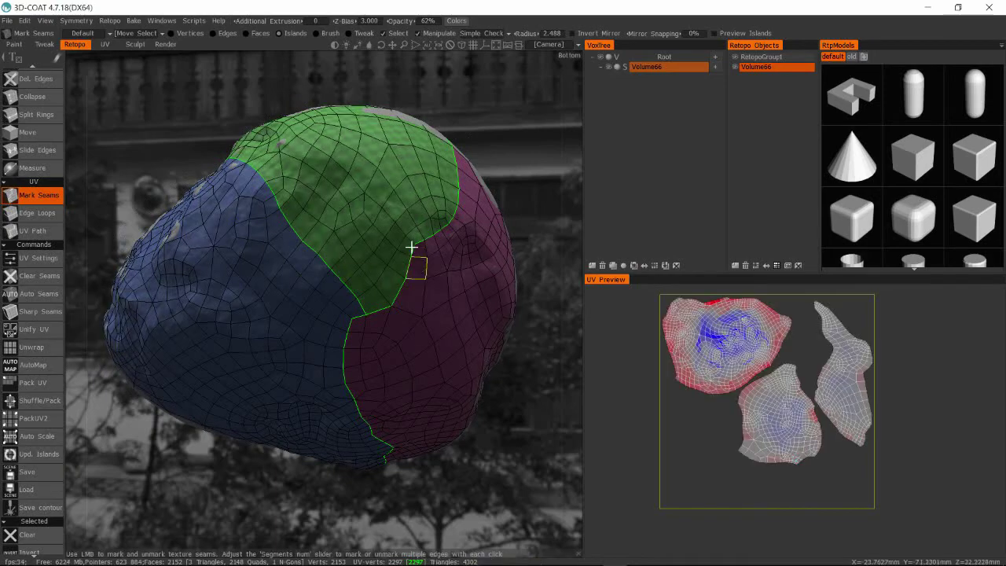
# Step: Mark seams across the pink island and along the top of the rock
pyautogui.moveTo(411, 247); pyautogui.dragTo(314, 306, button='right')
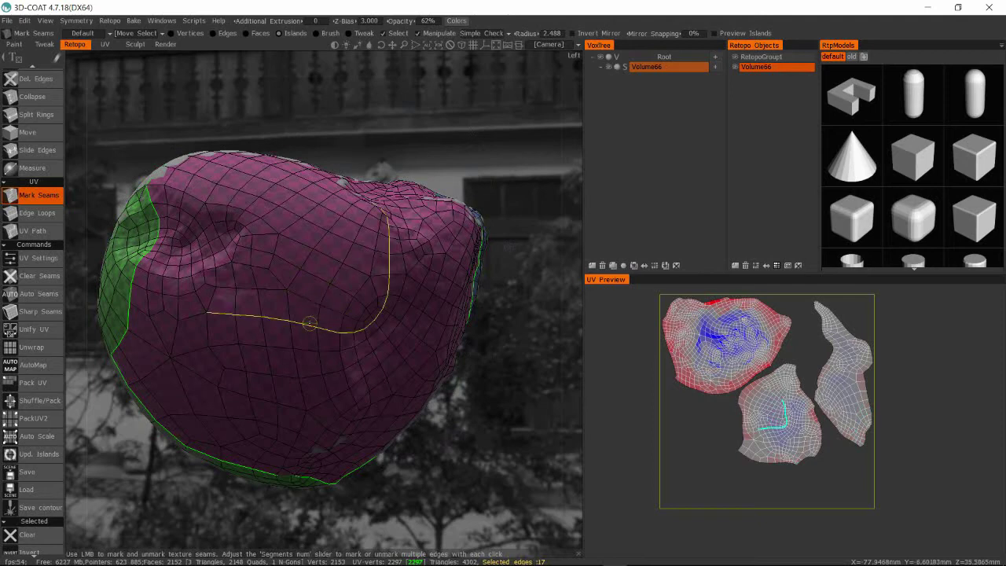
pyautogui.click(206, 286)
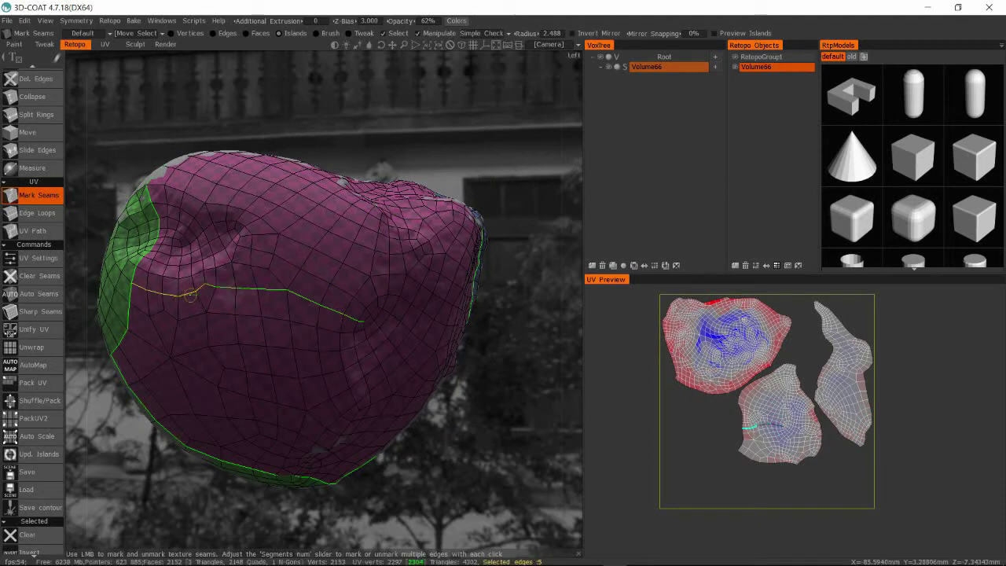
pyautogui.moveTo(361, 306); pyautogui.dragTo(236, 282, button='right')
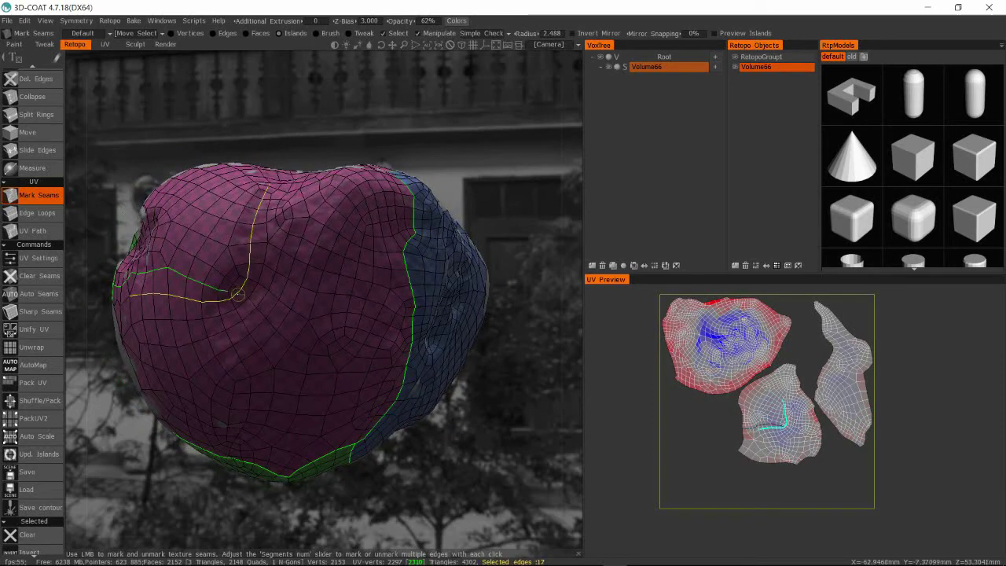
pyautogui.click(235, 282)
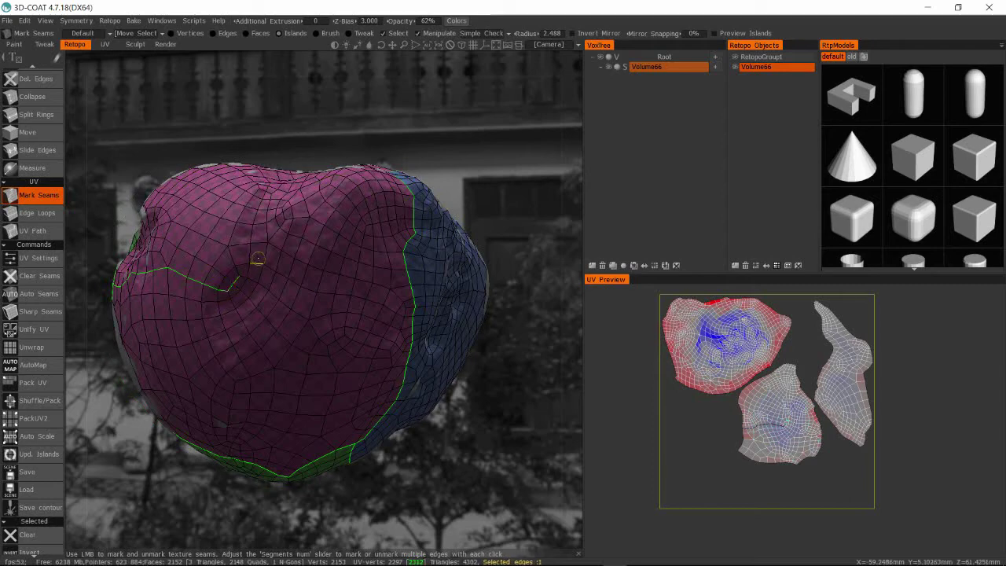
pyautogui.click(323, 319)
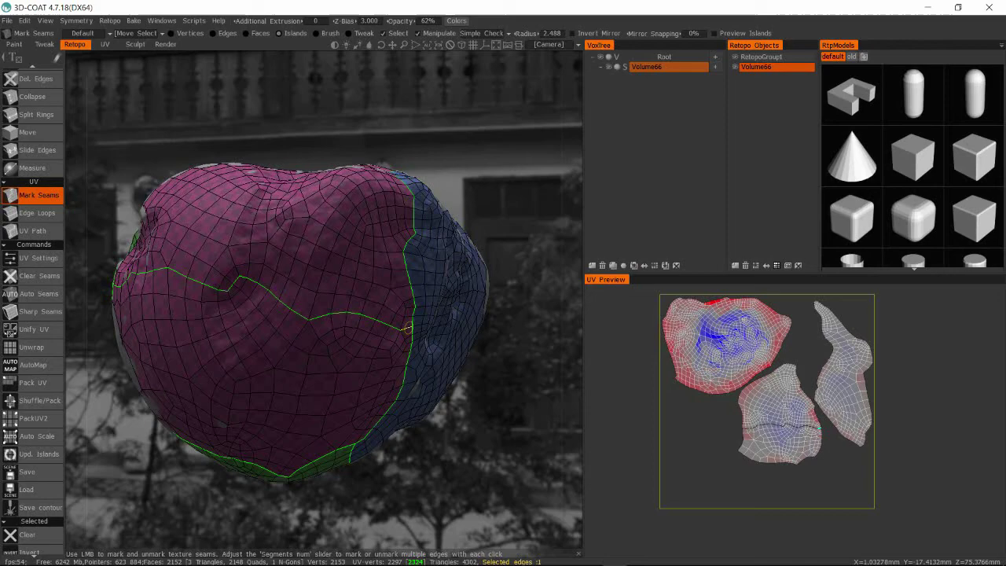
pyautogui.moveTo(408, 328); pyautogui.dragTo(302, 250, button='right')
pyautogui.click(377, 213)
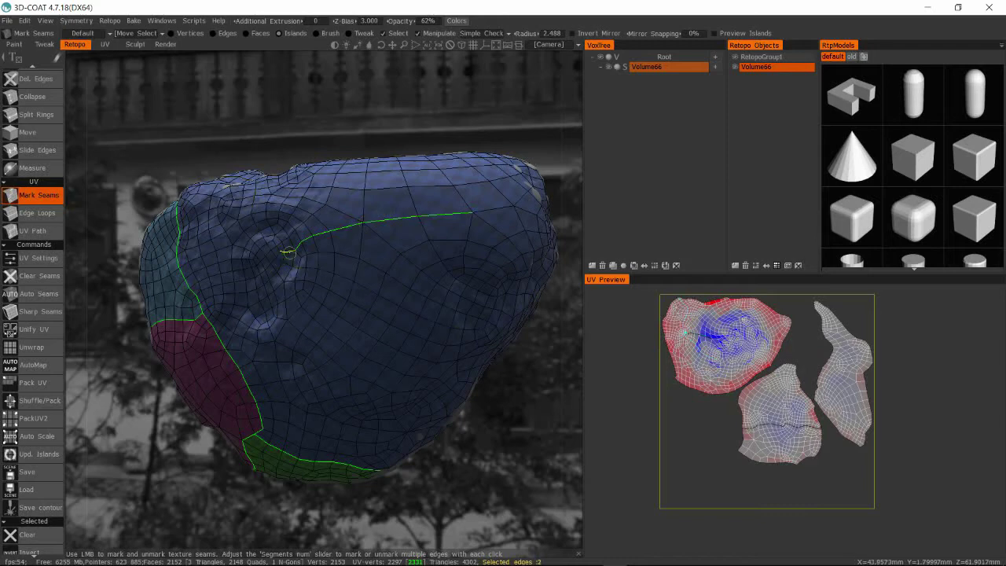
# Step: Extend a seam across the blue island
pyautogui.moveTo(333, 234); pyautogui.dragTo(358, 263, button='right')
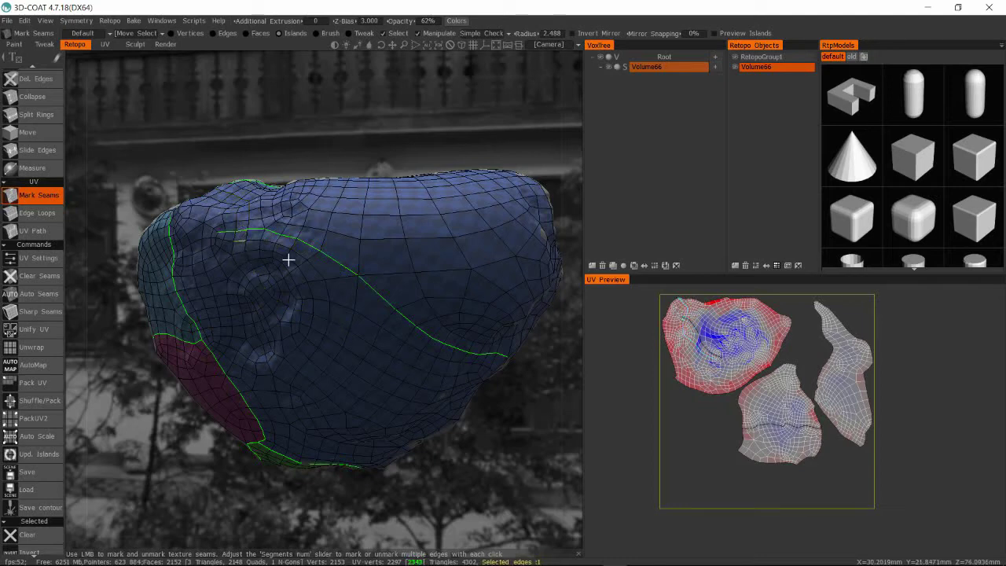
pyautogui.moveTo(288, 259); pyautogui.dragTo(386, 260, button='right')
pyautogui.scroll(3, 424, 264)
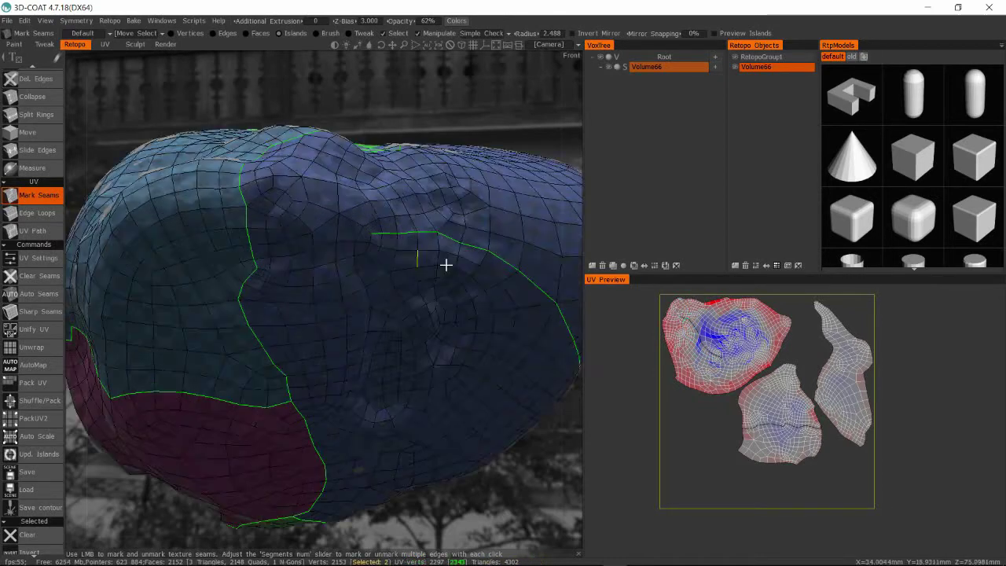
pyautogui.scroll(4, 445, 265)
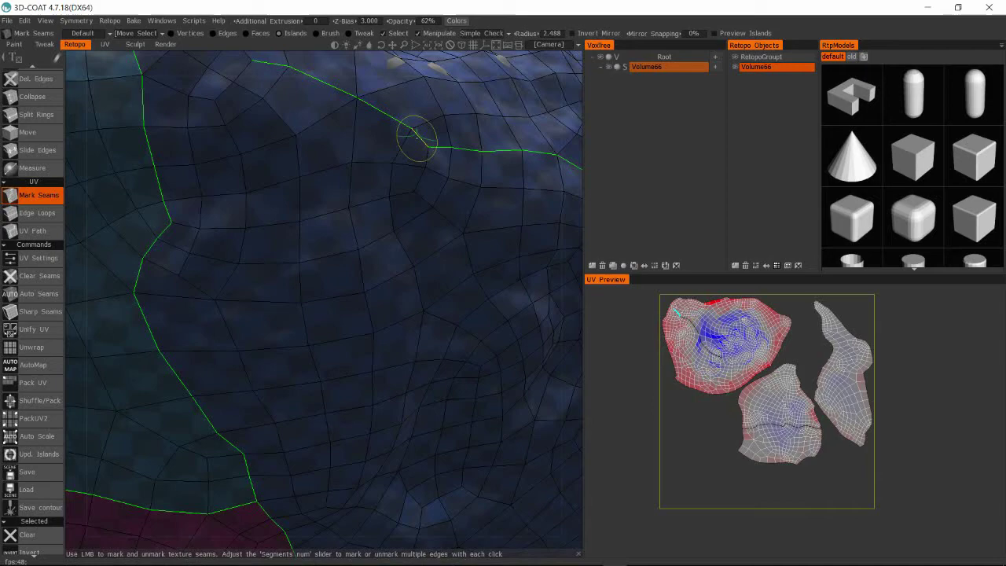
pyautogui.moveTo(416, 137); pyautogui.dragTo(349, 180, button='right')
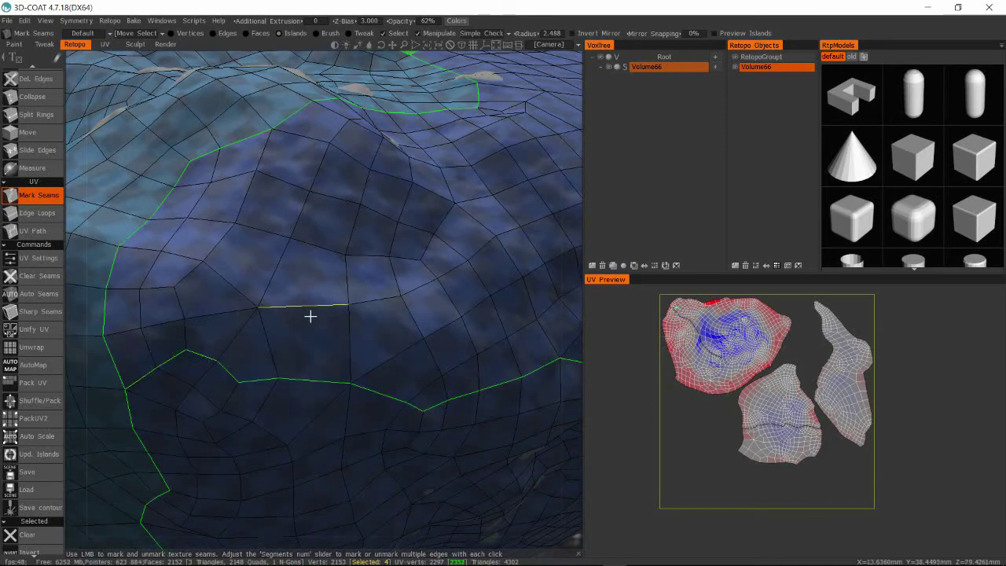
pyautogui.scroll(-5, 353, 322)
pyautogui.moveTo(411, 332); pyautogui.dragTo(272, 265, button='right')
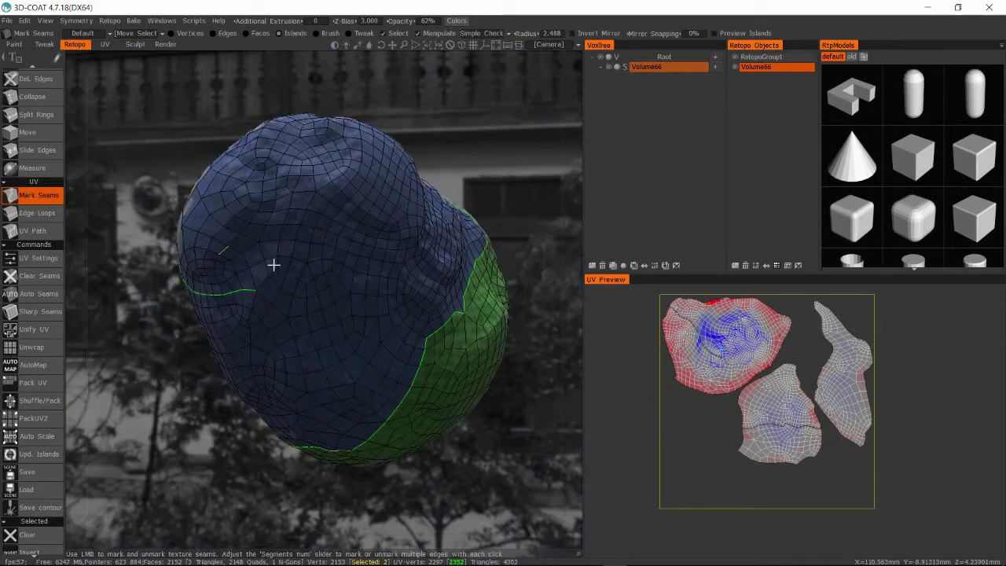
pyautogui.scroll(4, 272, 264)
pyautogui.moveTo(212, 234); pyautogui.dragTo(278, 233, button='right')
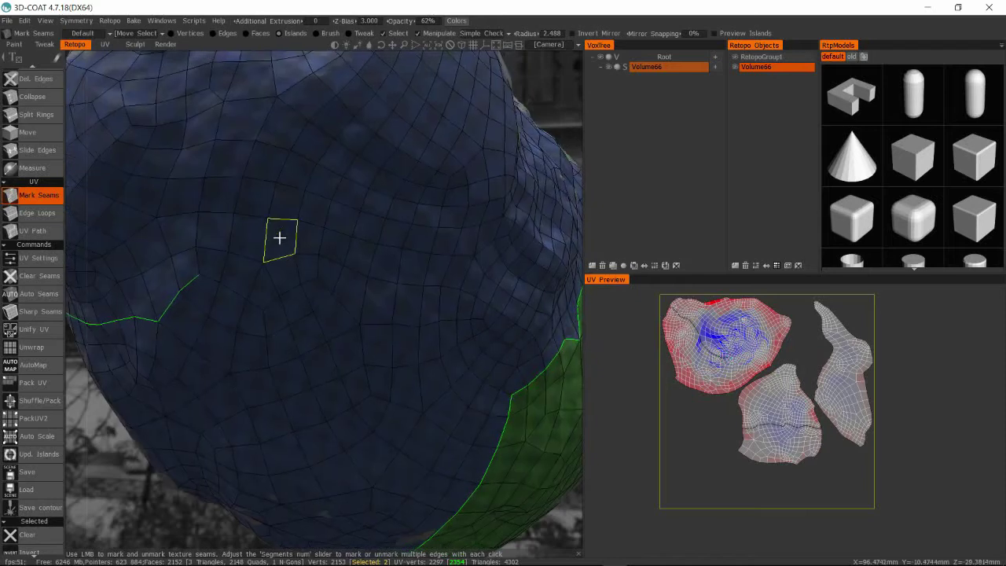
pyautogui.click(214, 278)
pyautogui.click(305, 283)
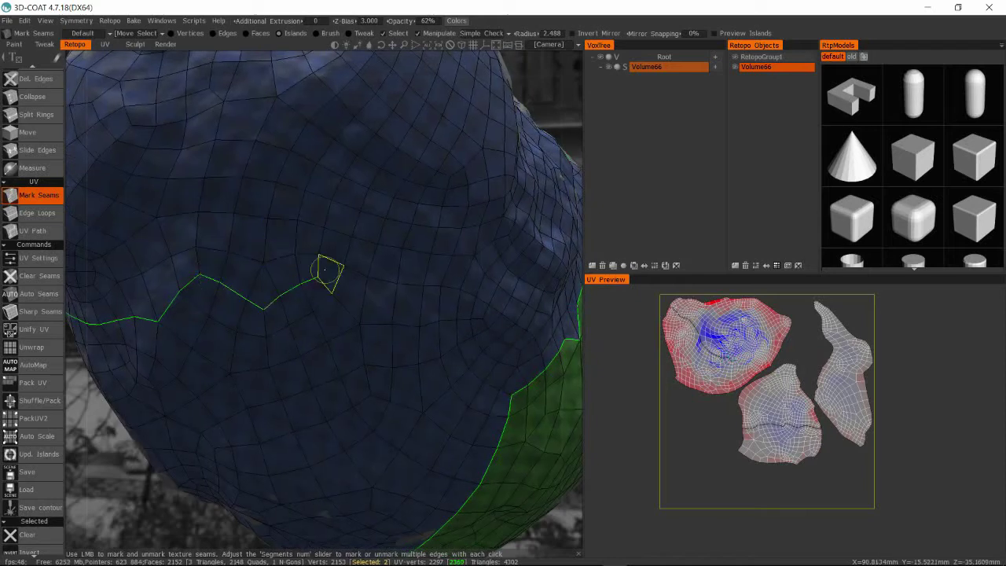
# Step: Close off a new island and add a seam on the rock's right side, giving five islands
pyautogui.moveTo(402, 245); pyautogui.dragTo(303, 380, button='right')
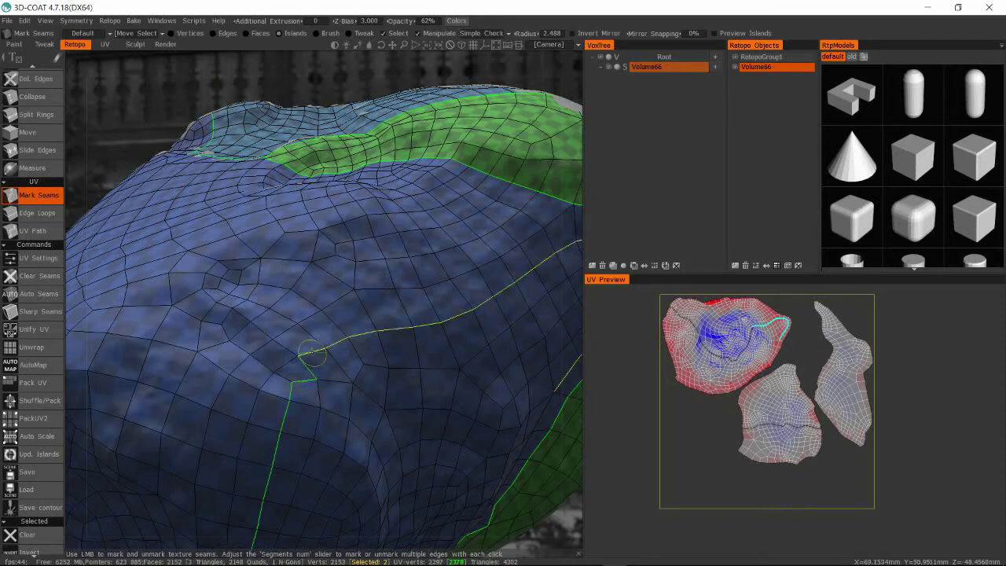
pyautogui.moveTo(361, 341); pyautogui.dragTo(501, 321, button='right')
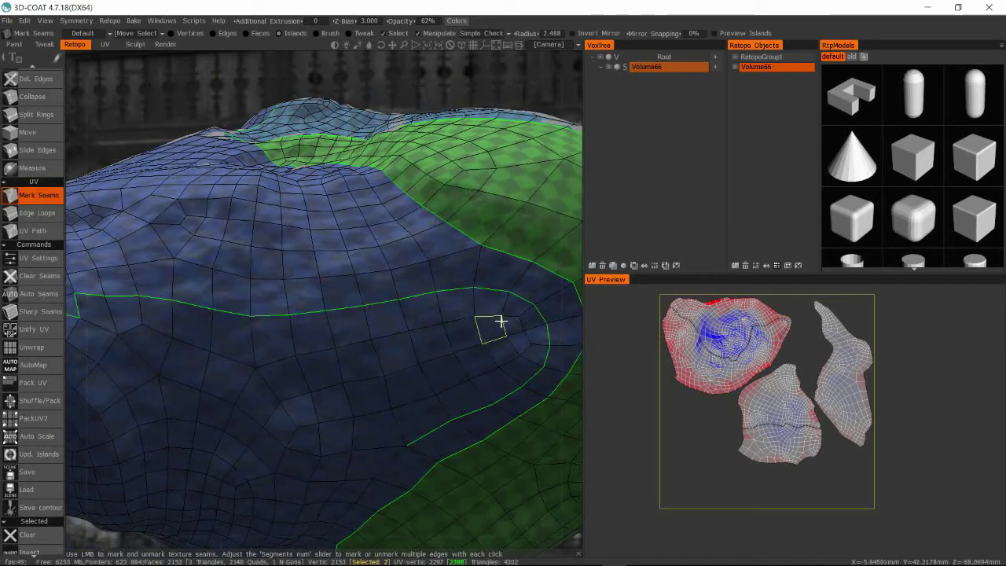
pyautogui.click(528, 288)
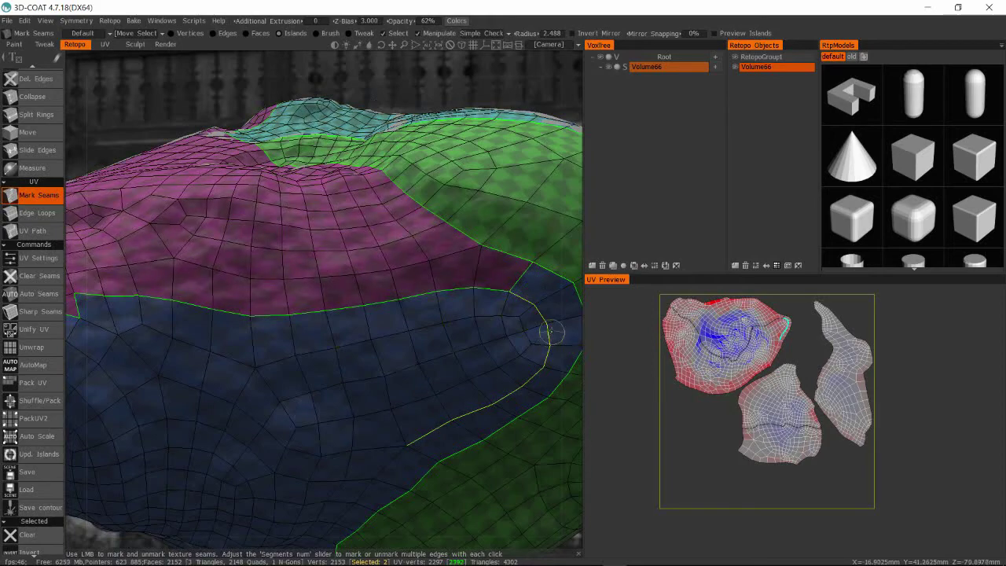
pyautogui.scroll(-5, 503, 333)
pyautogui.moveTo(445, 335); pyautogui.dragTo(316, 277, button='right')
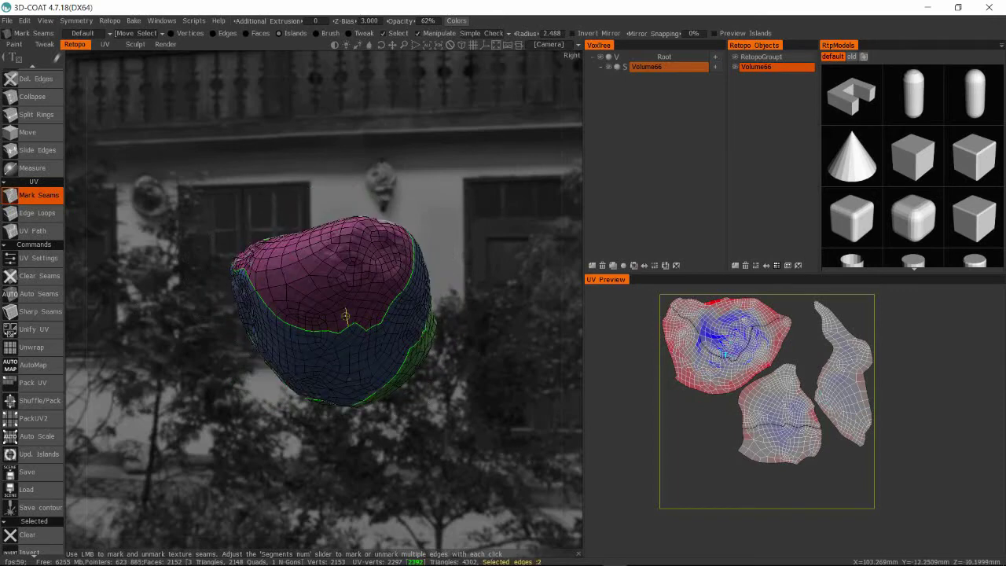
pyautogui.moveTo(346, 315); pyautogui.dragTo(435, 307, button='right')
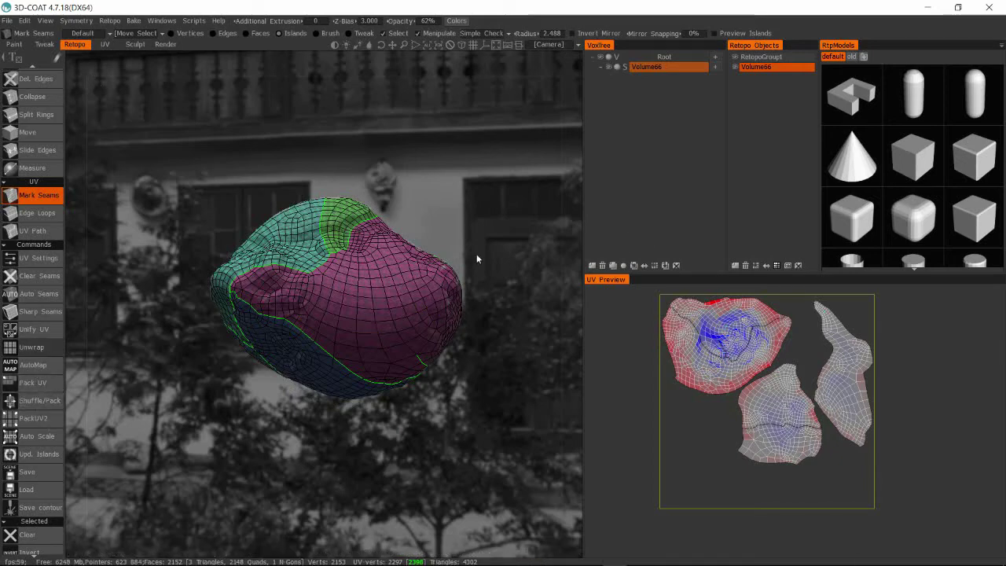
pyautogui.click(456, 265)
pyautogui.moveTo(301, 376)
pyautogui.mouseDown(button='right')
pyautogui.moveTo(459, 257)
pyautogui.moveTo(318, 164)
pyautogui.moveTo(135, 324)
pyautogui.moveTo(317, 309)
pyautogui.moveTo(337, 231)
pyautogui.moveTo(328, 234)
pyautogui.moveTo(364, 274)
pyautogui.moveTo(453, 260)
pyautogui.moveTo(333, 260)
pyautogui.moveTo(232, 226)
pyautogui.mouseUp(button='right')
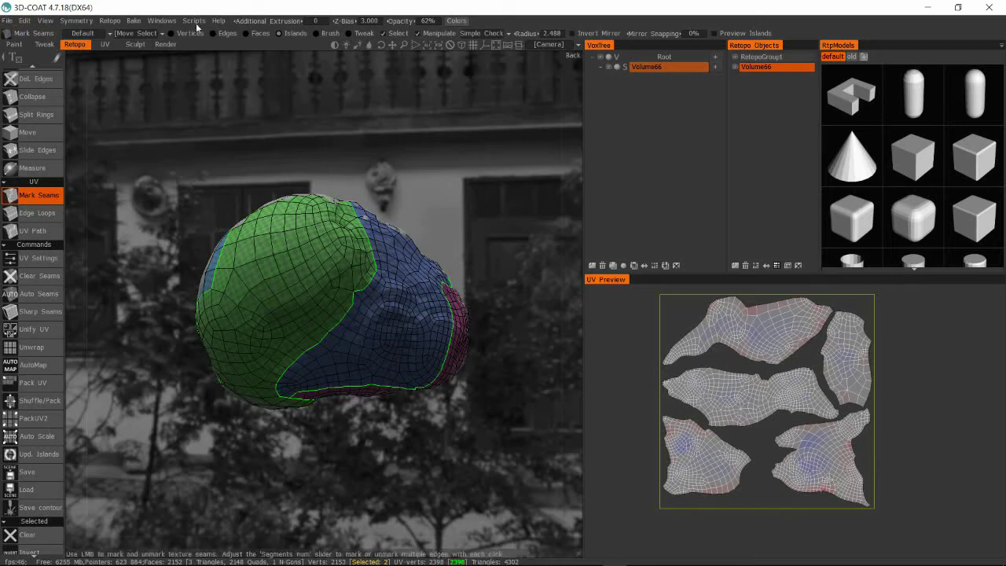
# Step: Start Bake w/ Normal Map (Per-Pixel) and accept the scan depth after previewing the inner shell
pyautogui.click(135, 21)
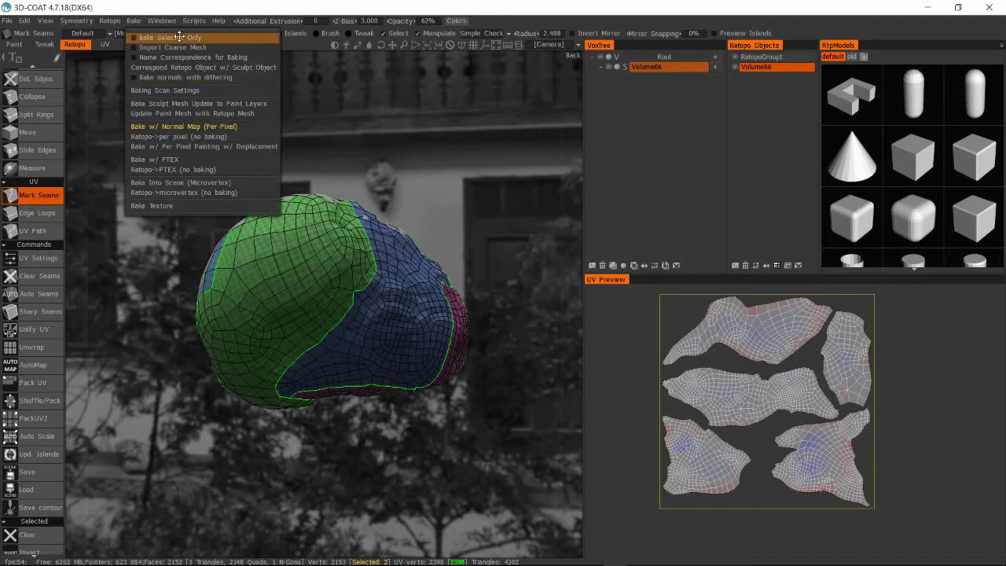
pyautogui.click(188, 127)
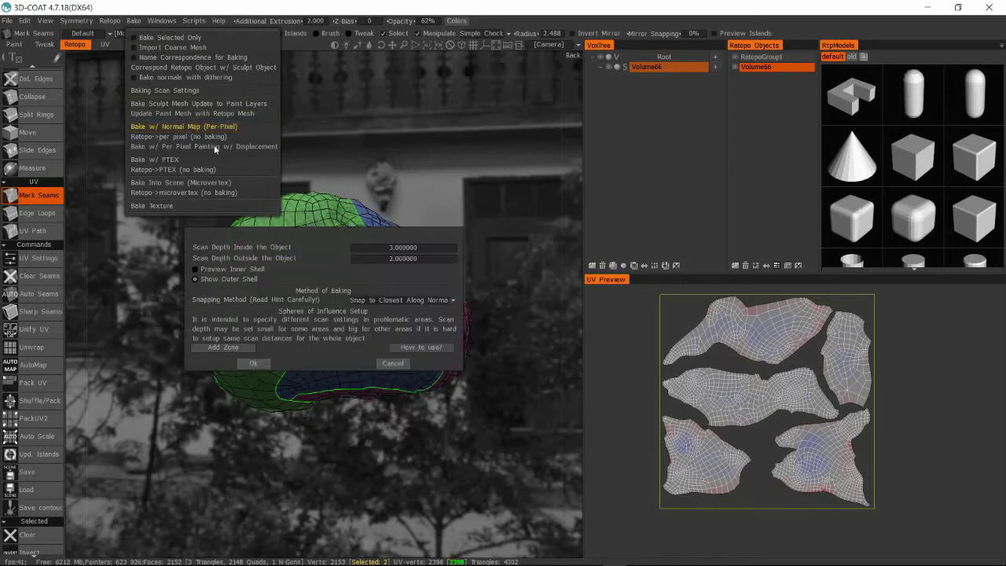
pyautogui.moveTo(281, 297); pyautogui.dragTo(440, 149)
pyautogui.moveTo(249, 174); pyautogui.dragTo(460, 202)
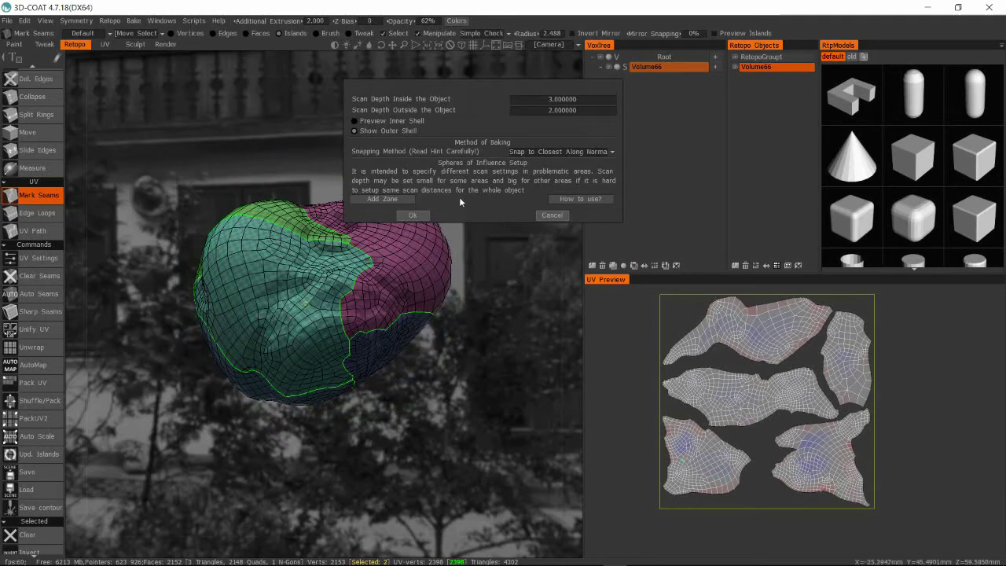
pyautogui.click(363, 121)
pyautogui.moveTo(277, 380); pyautogui.dragTo(441, 364)
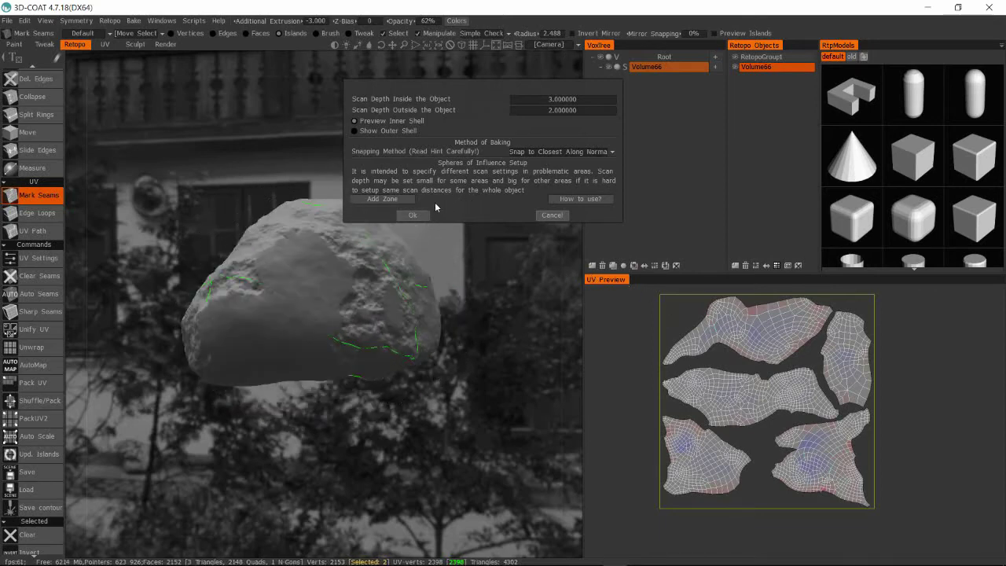
pyautogui.click(412, 215)
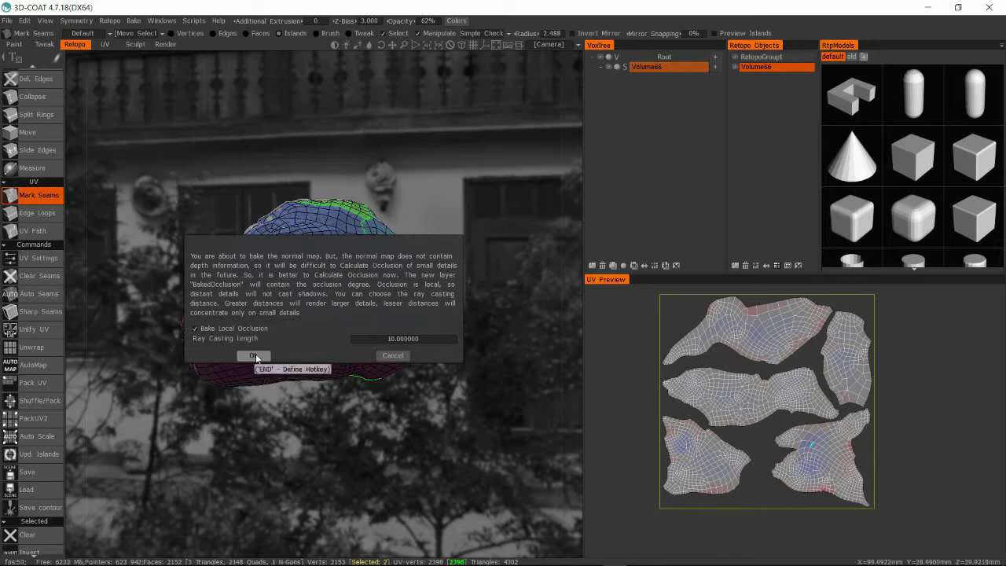
# Step: Set the occlusion Ray Casting Length to 20 and accept the bake settings
pyautogui.click(405, 339)
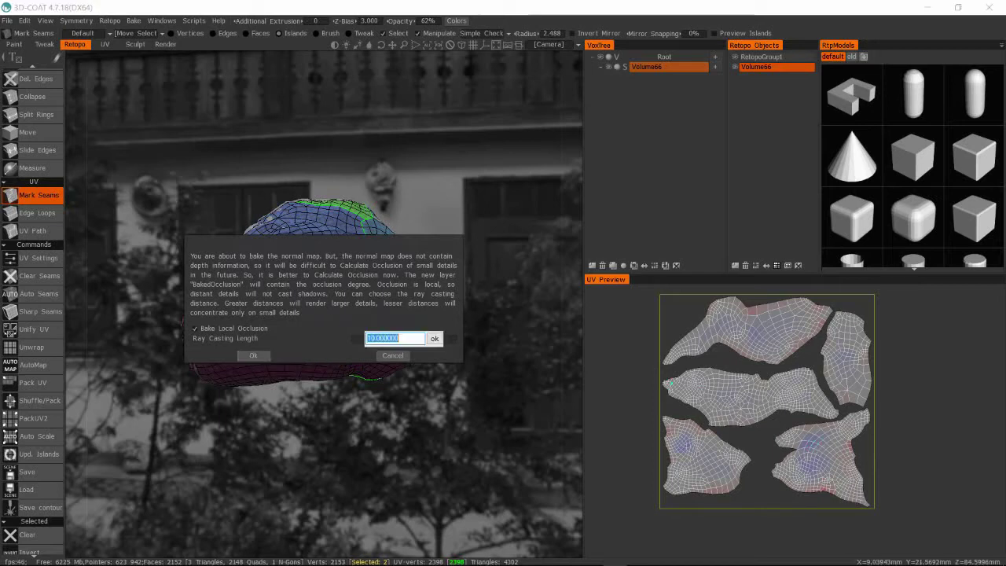
pyautogui.click(434, 339)
pyautogui.click(252, 356)
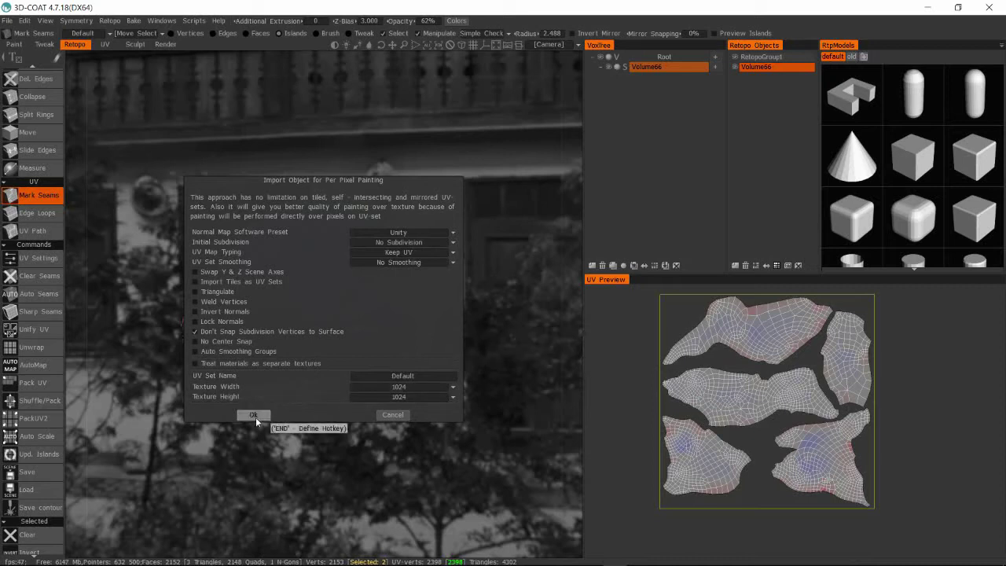
# Step: Name the UV set Rock_UV, then cancel the Per Pixel Painting import
pyautogui.click(433, 377)
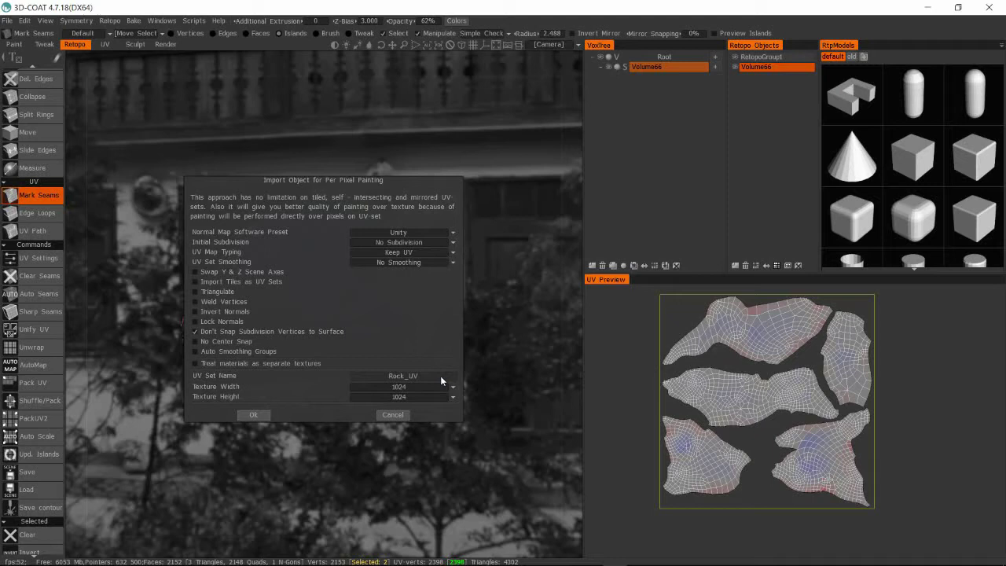
pyautogui.click(398, 415)
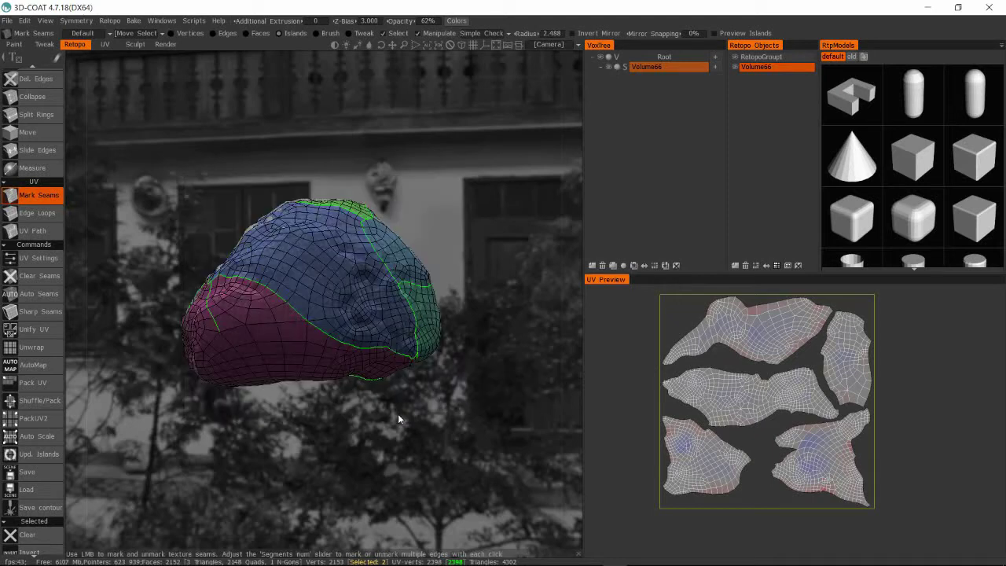
# Step: Rename Volume66 to Rock_Geometry in the Retopo Objects list and select it
pyautogui.click(757, 66)
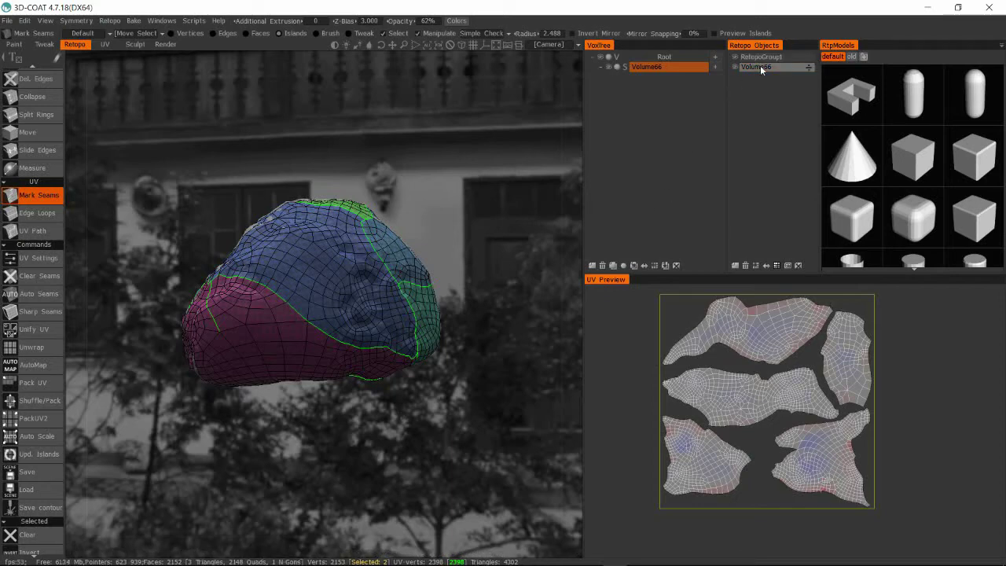
pyautogui.doubleClick(760, 66)
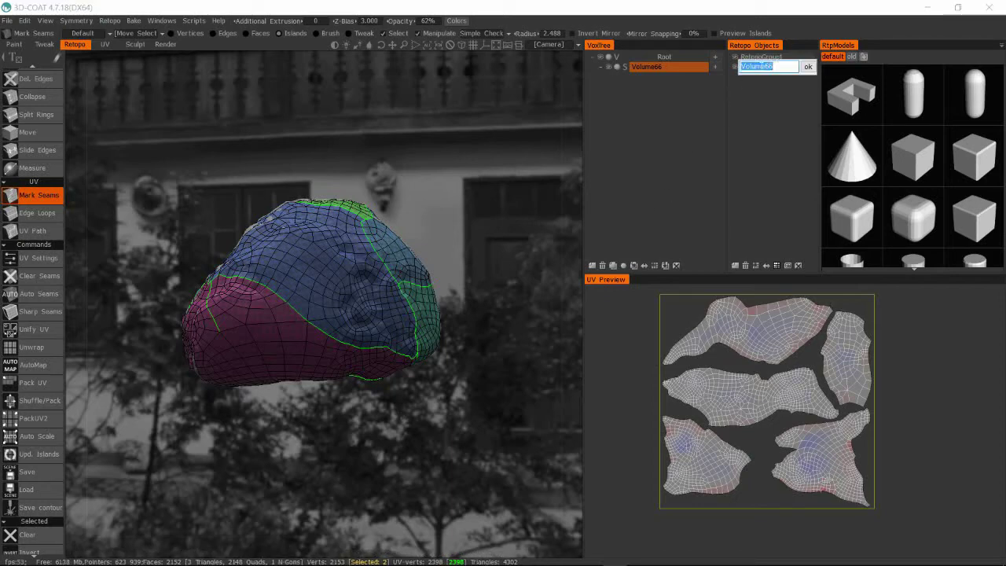
pyautogui.write('Rock_Geometry')
pyautogui.press('Return')
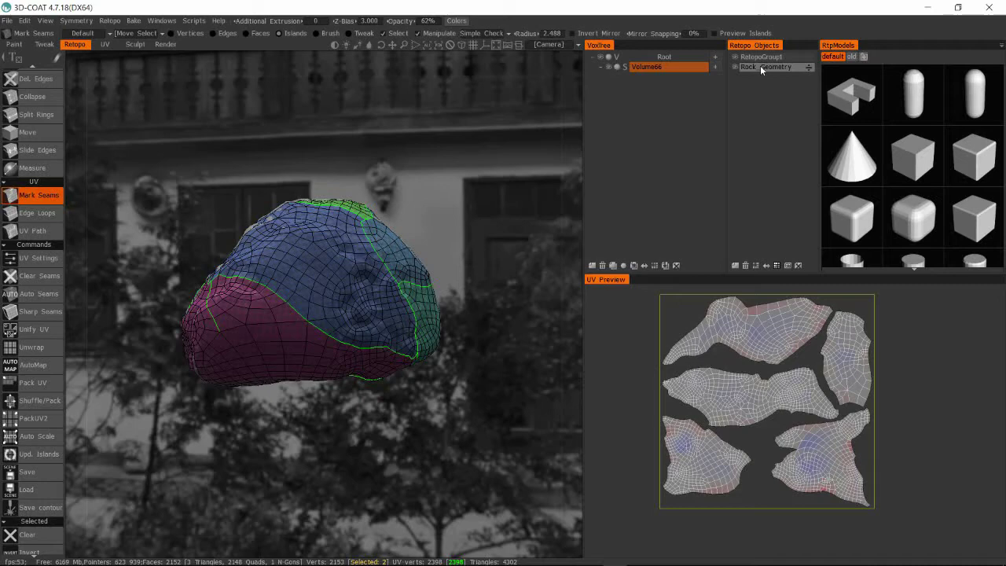
pyautogui.click(760, 66)
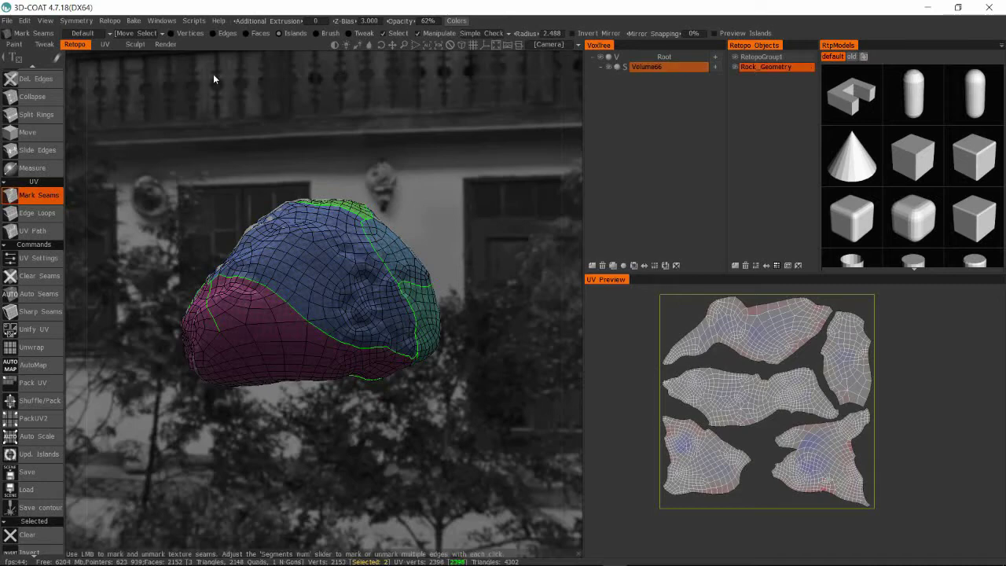
# Step: In the Sculpt room, rename VoxTree layer Volume66 to Rock_Texture, then return to Retopo
pyautogui.click(134, 44)
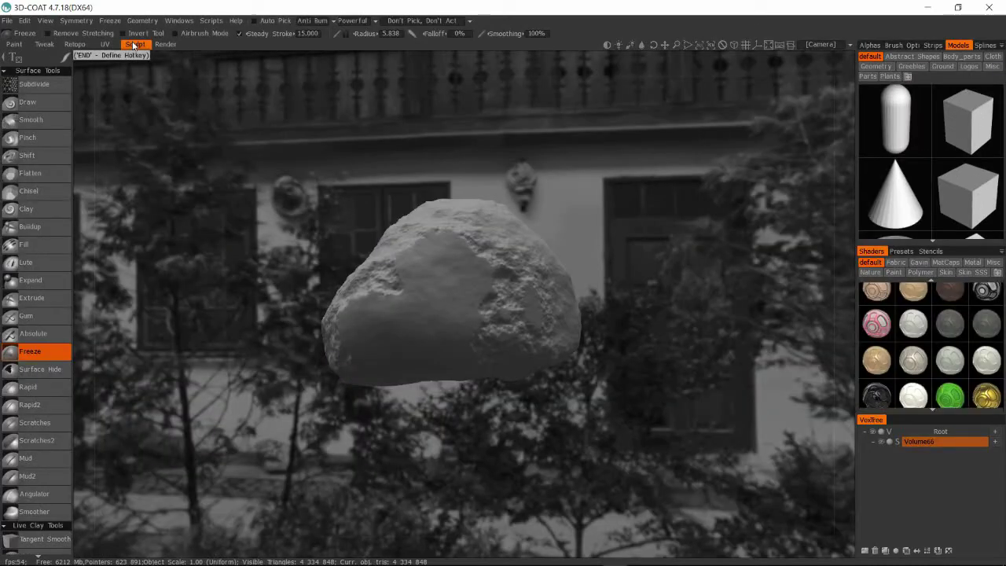
pyautogui.doubleClick(926, 441)
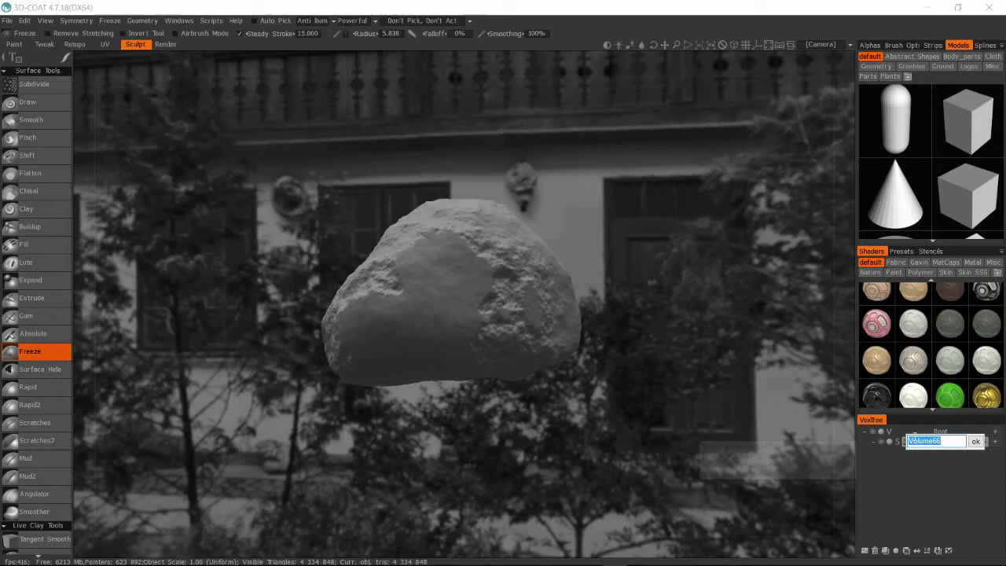
pyautogui.write('Rock_Texture')
pyautogui.press('Return')
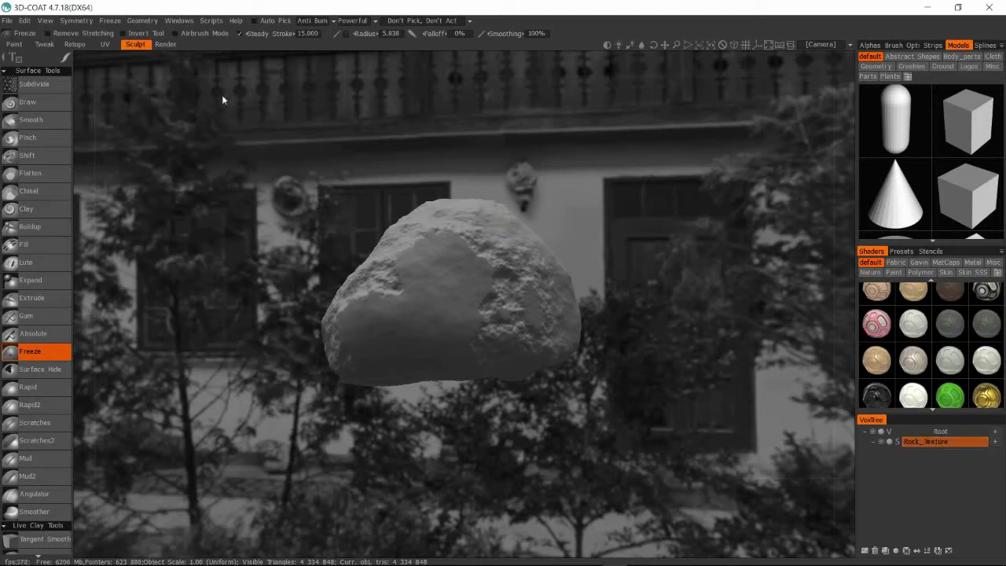
pyautogui.click(80, 44)
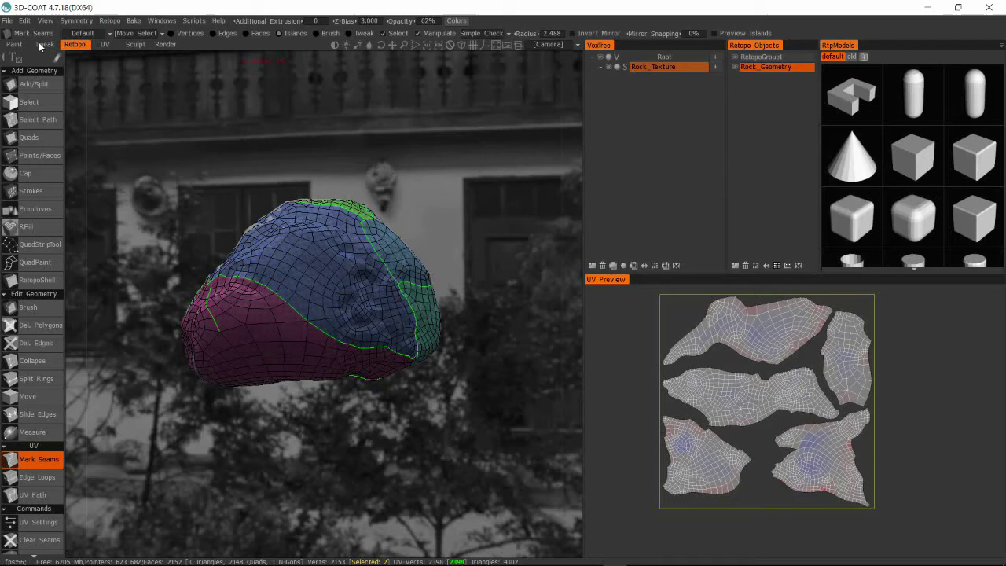
# Step: Rename the current Default UV set from the UV-set menu, entering Rock_UV
pyautogui.click(112, 33)
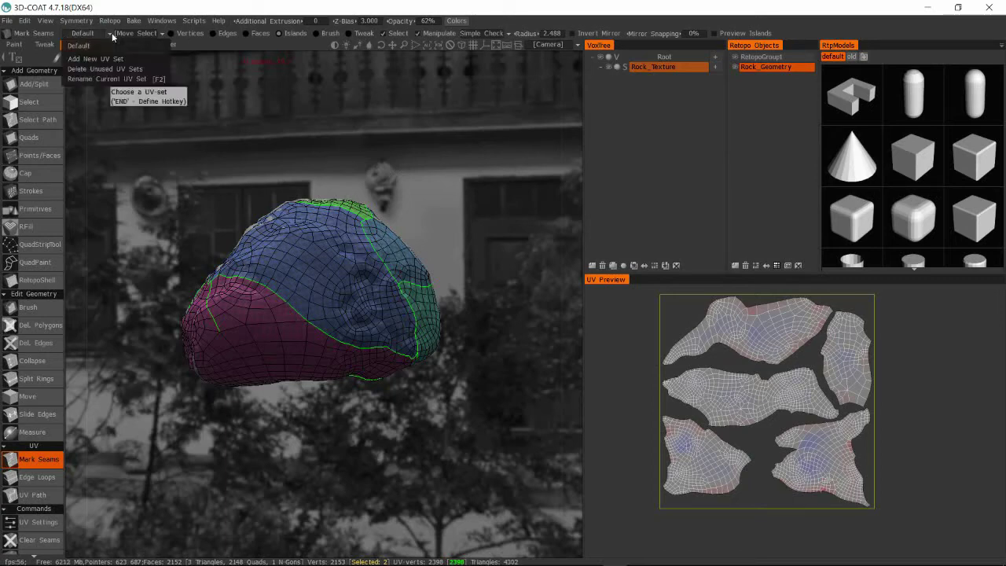
pyautogui.click(103, 79)
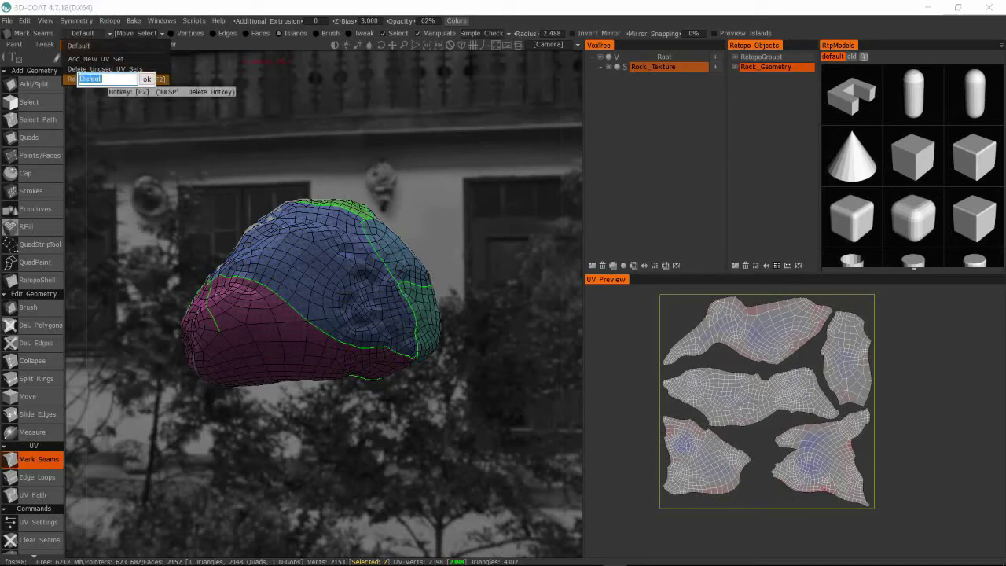
pyautogui.write('Rock_UV')
# Step: Confirm the Rock_UV name and bake a per-pixel normal map, accepting scan depth, occlusion and import settings
pyautogui.press('Return')
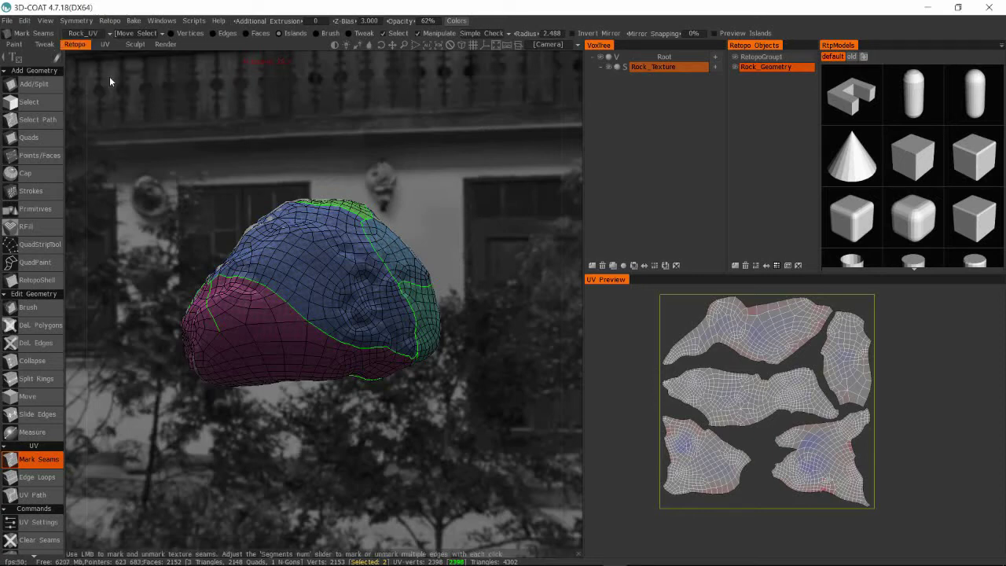
pyautogui.moveTo(324, 159); pyautogui.dragTo(240, 155)
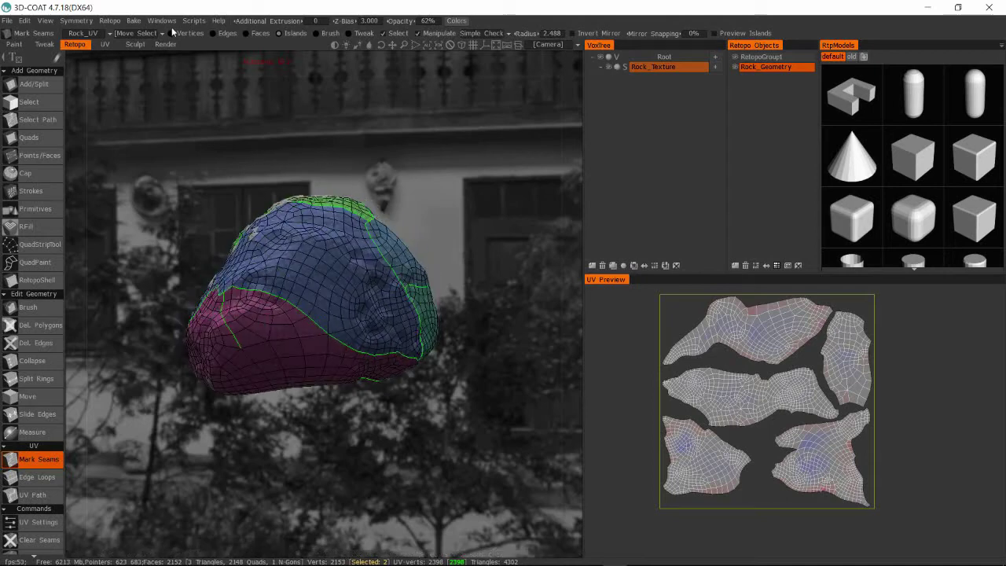
pyautogui.click(133, 20)
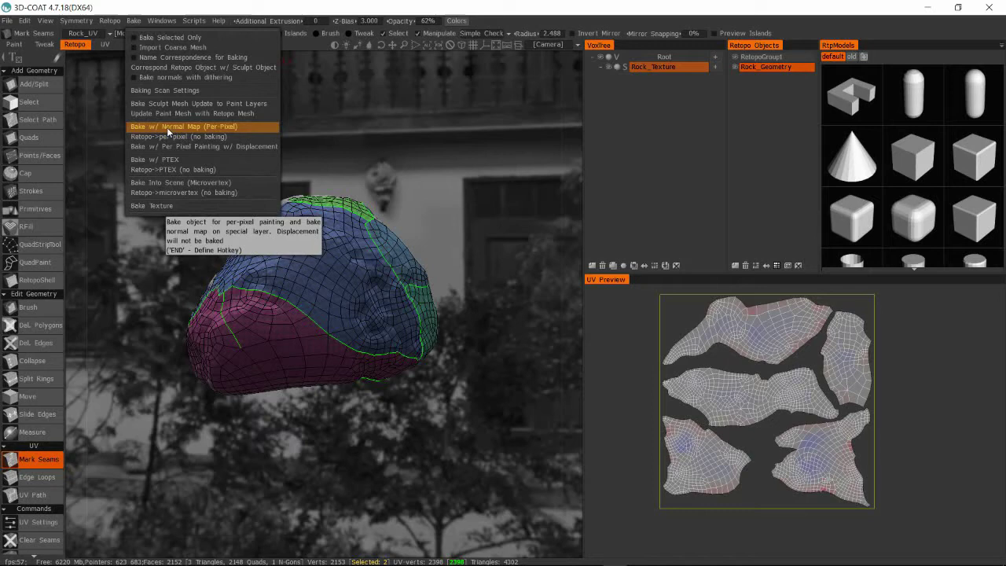
pyautogui.click(168, 129)
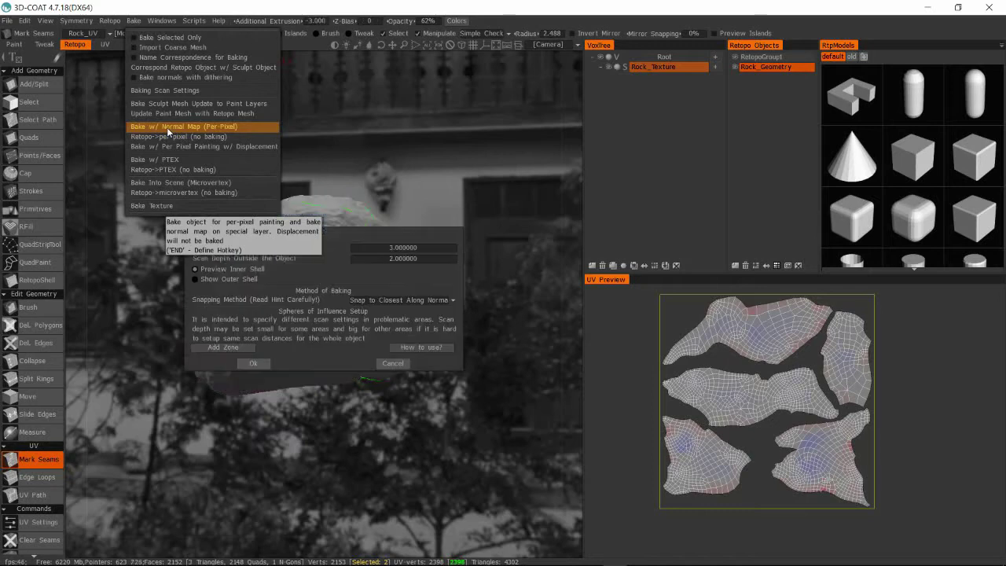
pyautogui.click(243, 363)
pyautogui.click(246, 356)
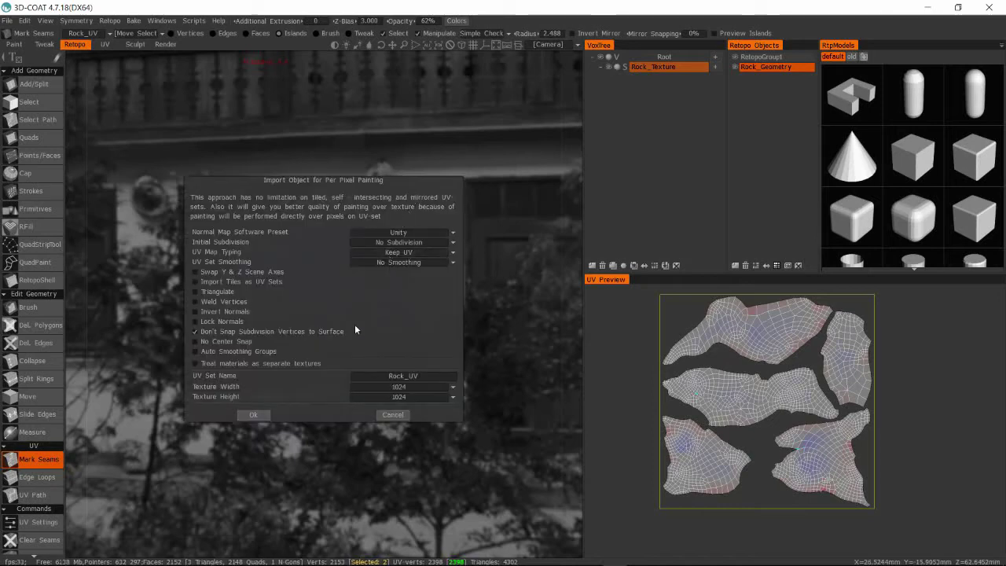
pyautogui.click(246, 414)
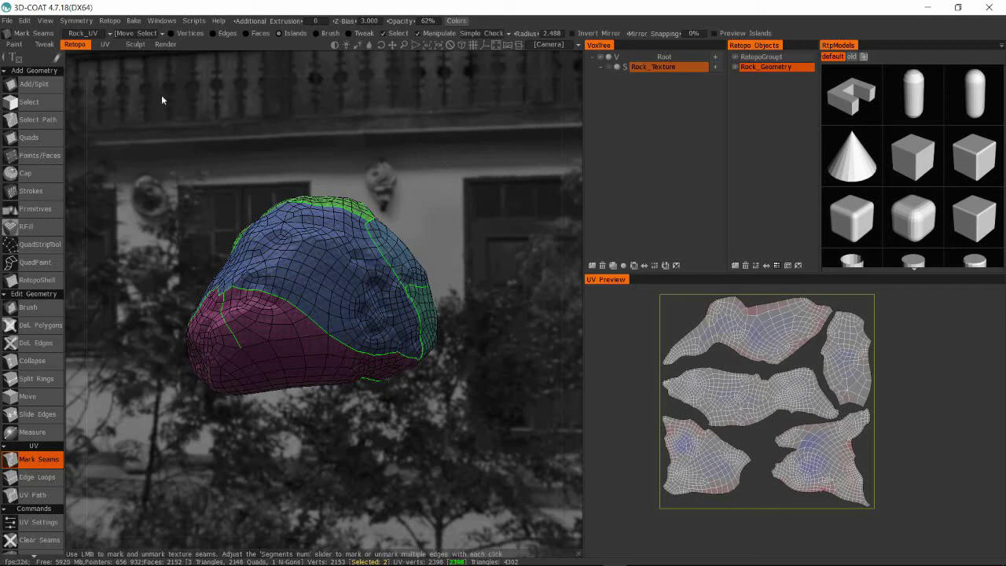
# Step: In the Paint room, inspect the baked rock from several angles with wireframe shown
pyautogui.click(14, 44)
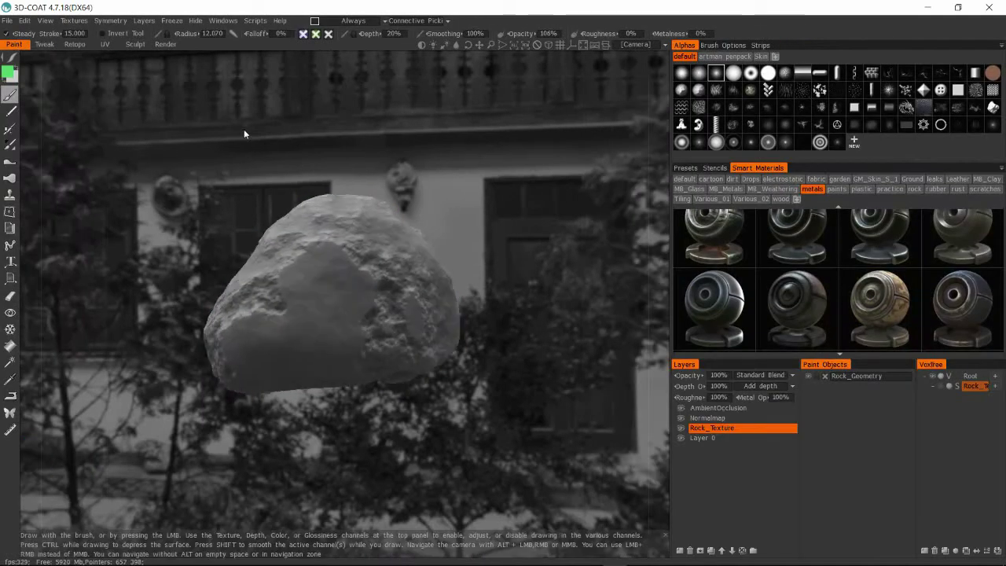
pyautogui.moveTo(244, 134); pyautogui.dragTo(191, 108)
pyautogui.moveTo(190, 108)
pyautogui.mouseDown(button='right')
pyautogui.moveTo(254, 108)
pyautogui.moveTo(194, 120)
pyautogui.mouseUp(button='right')
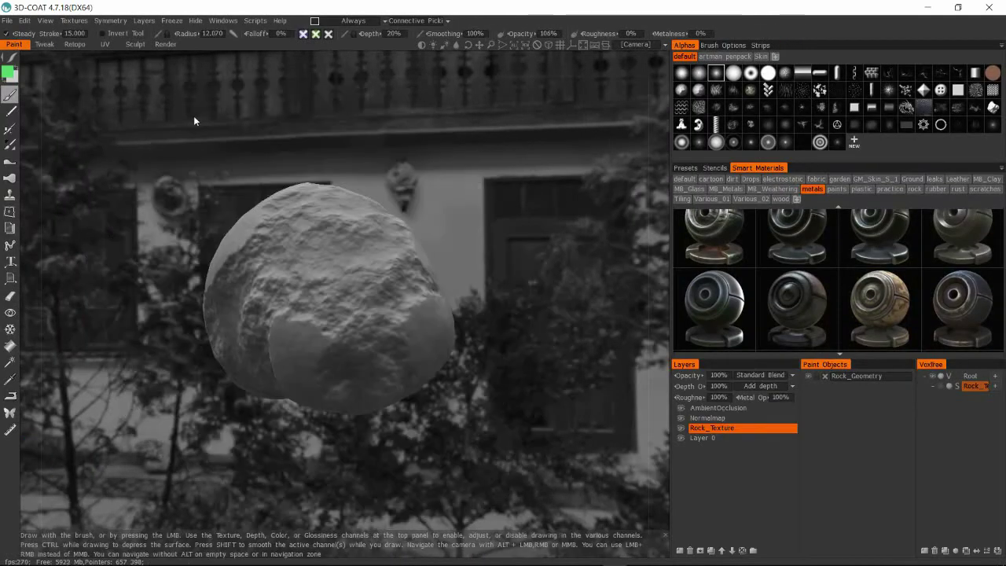
pyautogui.moveTo(194, 115); pyautogui.dragTo(279, 118)
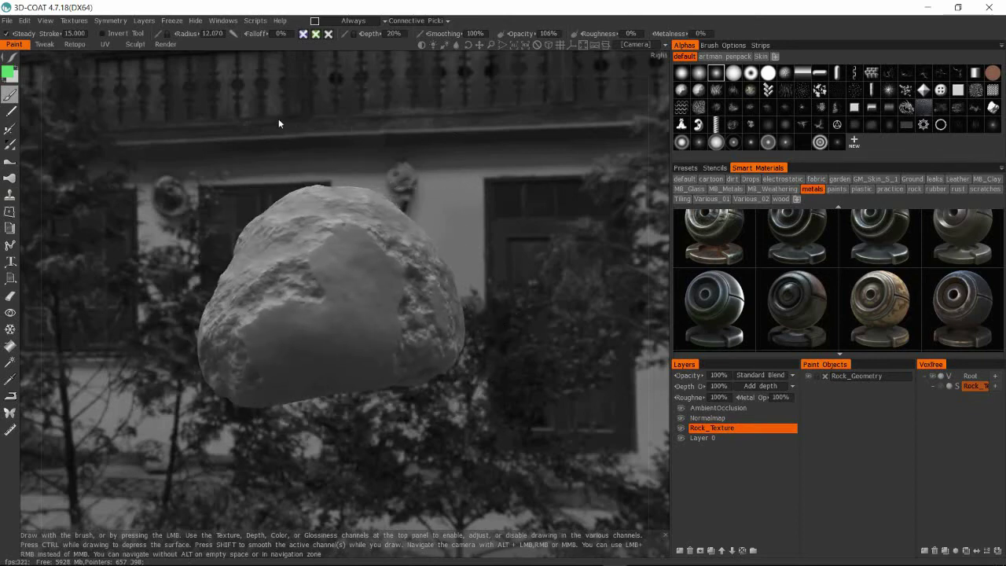
pyautogui.keyDown('alt'); pyautogui.moveTo(416, 302); pyautogui.dragTo(262, 307); pyautogui.keyUp('alt')
pyautogui.press('w')
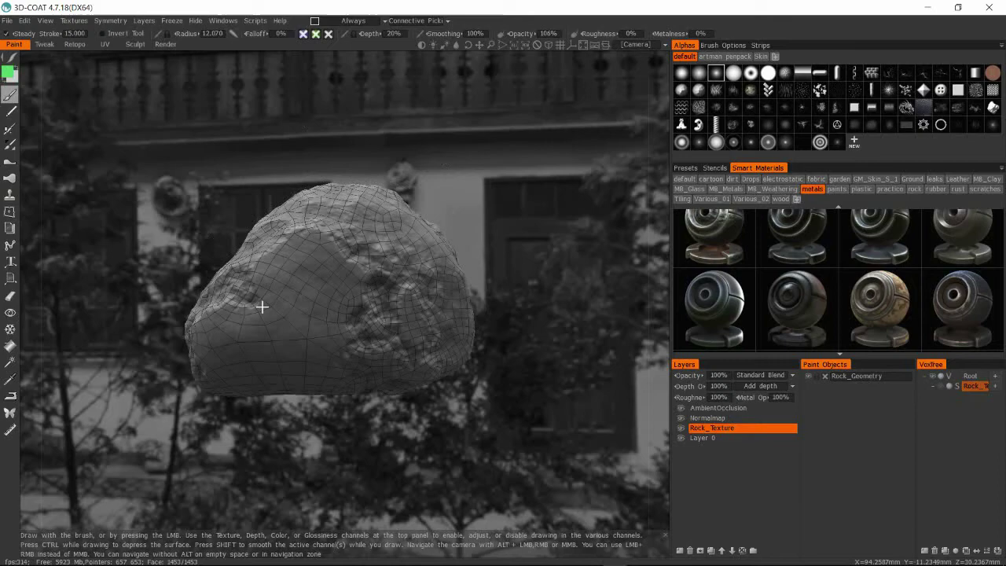
pyautogui.scroll(6, 259, 269)
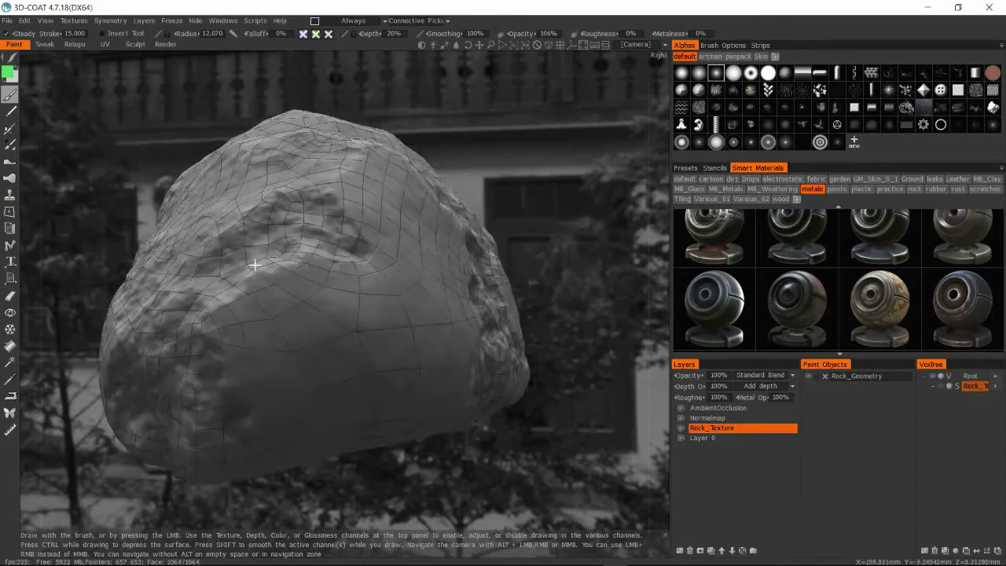
pyautogui.keyDown('alt'); pyautogui.moveTo(255, 266); pyautogui.dragTo(358, 275); pyautogui.keyUp('alt')
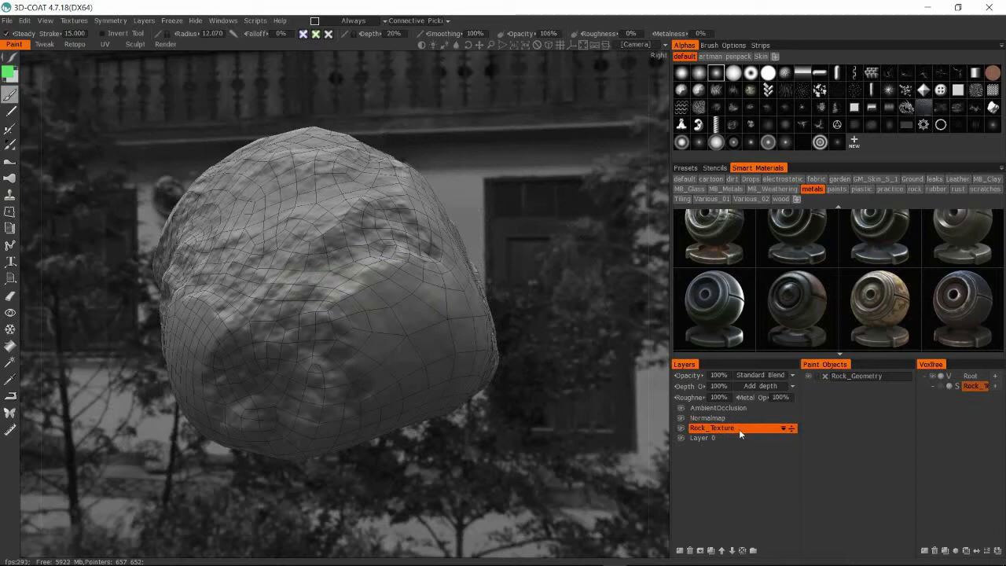
# Step: Toggle the Normalmap layer's visibility off and on to compare the rock's surface detail
pyautogui.keyDown('ctrl'); pyautogui.click(694, 420); pyautogui.keyUp('ctrl')
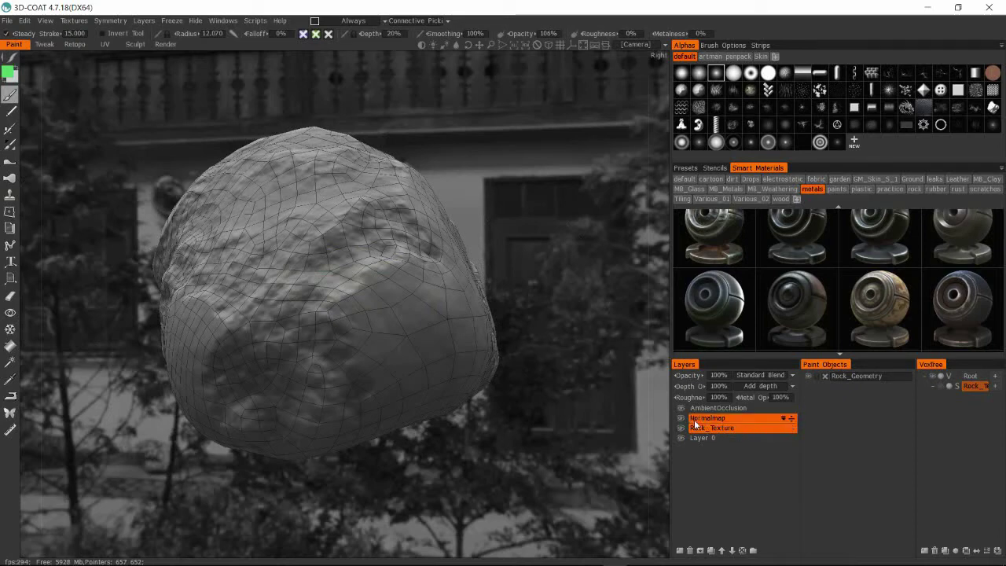
pyautogui.click(693, 427)
pyautogui.click(682, 419)
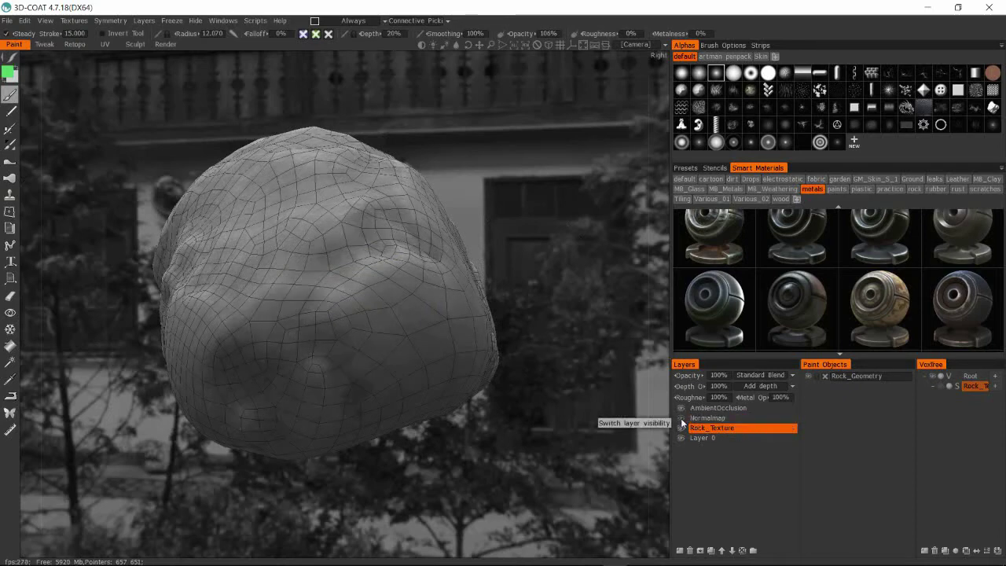
pyautogui.click(682, 419)
pyautogui.click(682, 419)
pyautogui.click(682, 419)
pyautogui.moveTo(511, 397); pyautogui.dragTo(575, 404)
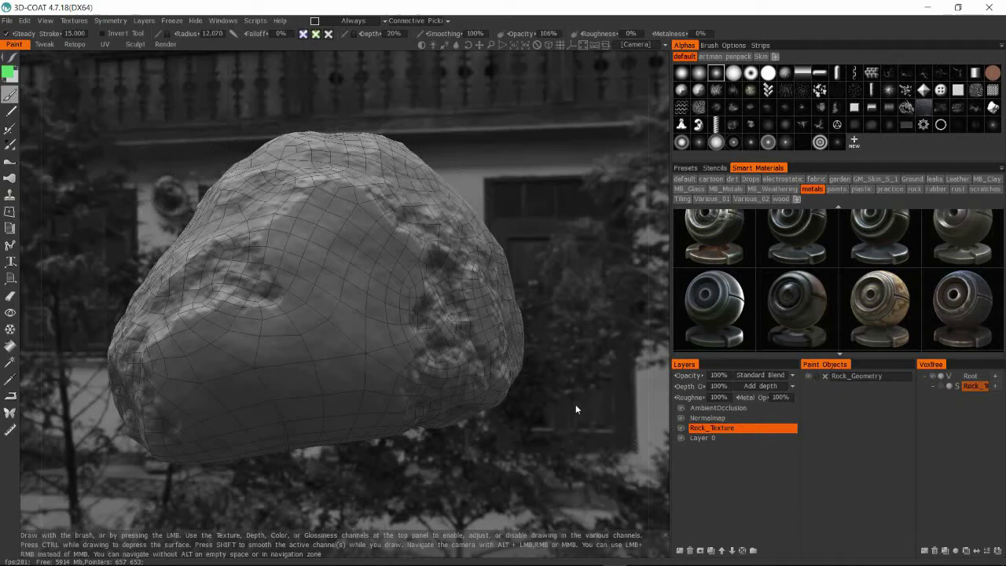
# Step: In Export Objects & Textures, create folder Rock1 under Objects and save the output mesh as Rock.obj
pyautogui.click(8, 21)
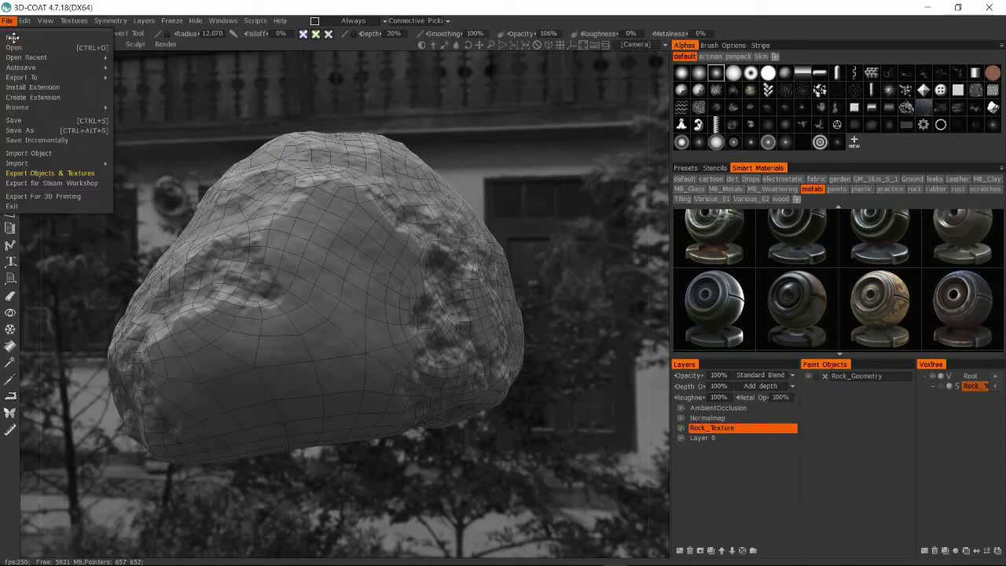
pyautogui.click(47, 174)
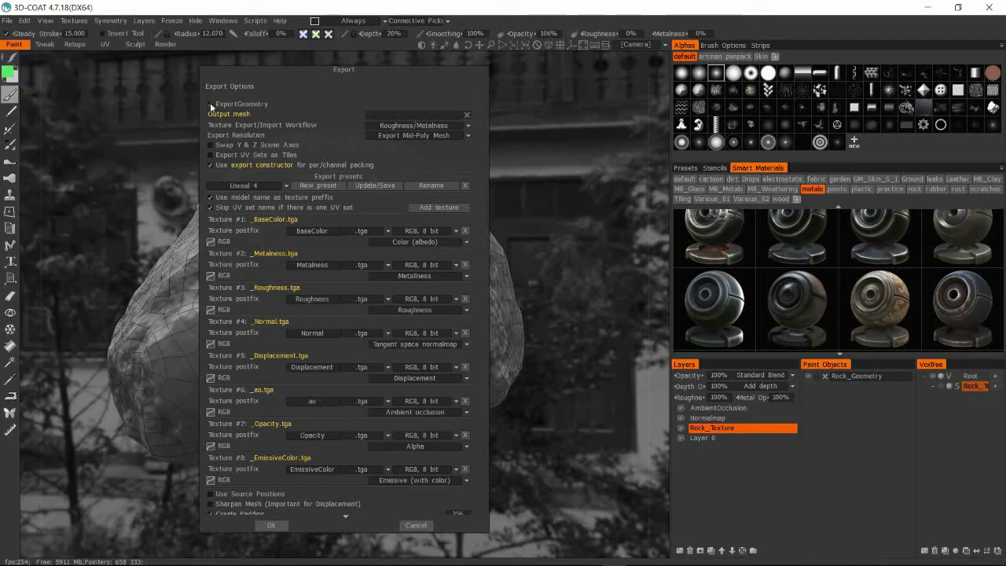
pyautogui.click(421, 116)
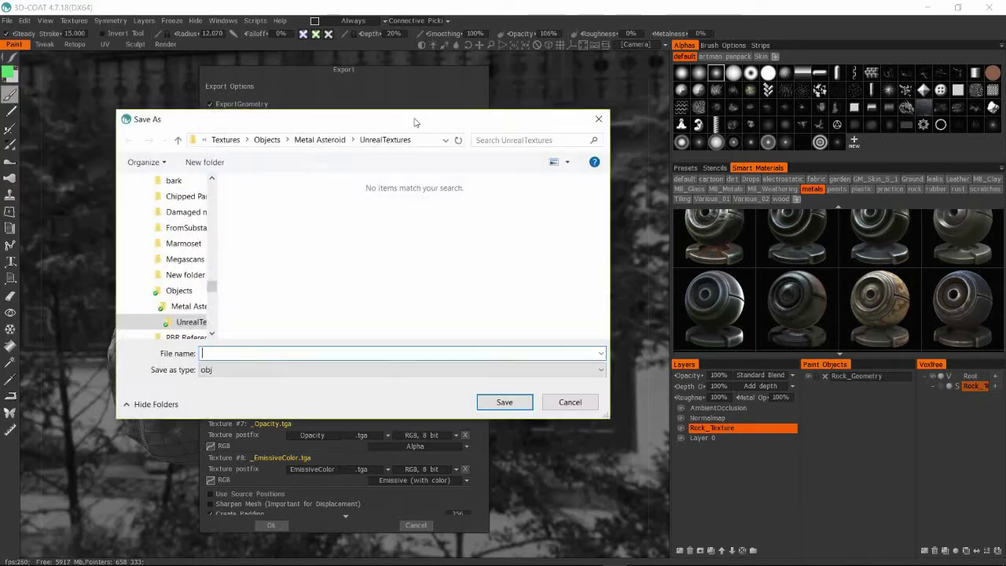
pyautogui.click(269, 140)
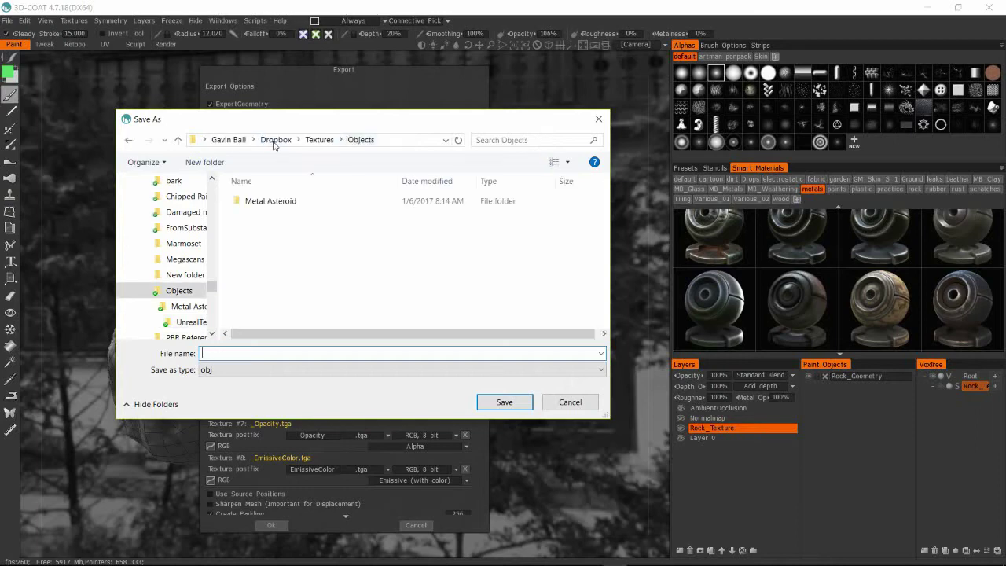
pyautogui.click(204, 163)
pyautogui.write('Rock1')
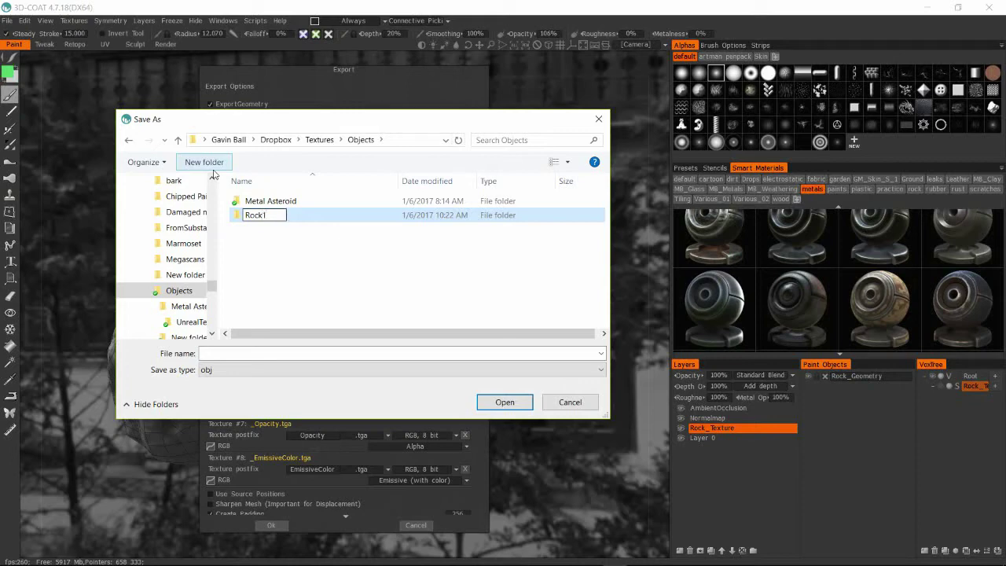
pyautogui.press('Return')
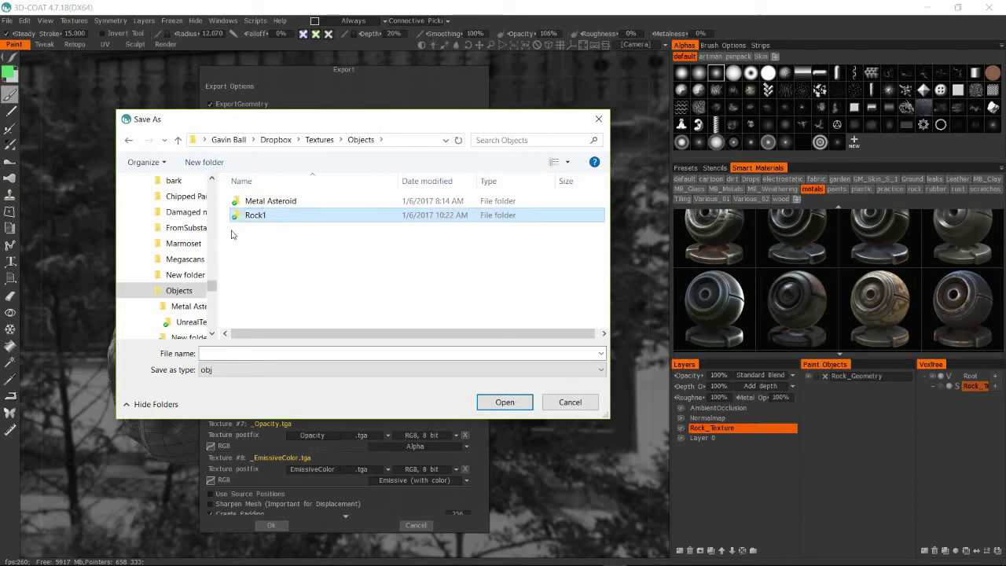
pyautogui.doubleClick(253, 218)
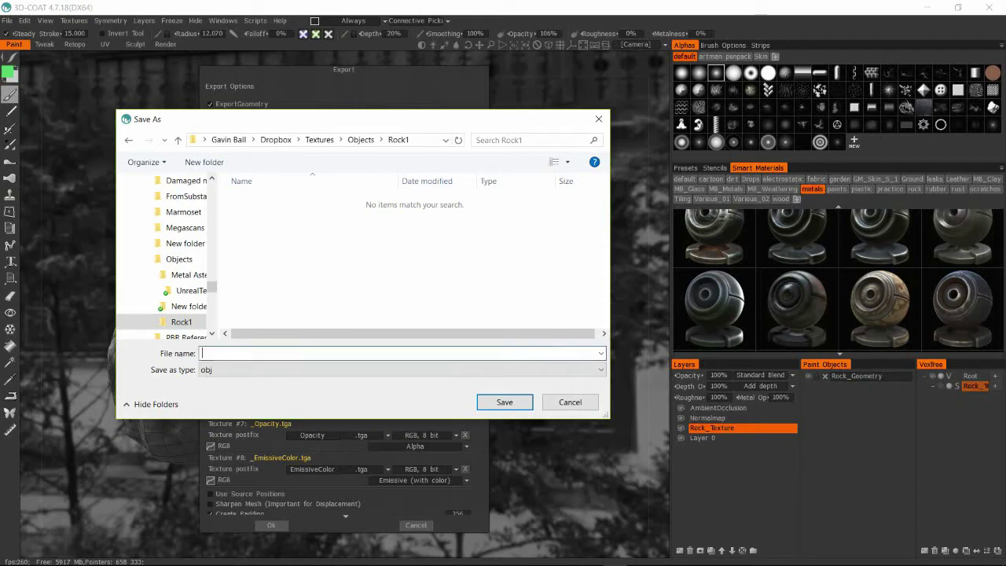
pyautogui.write('ock')
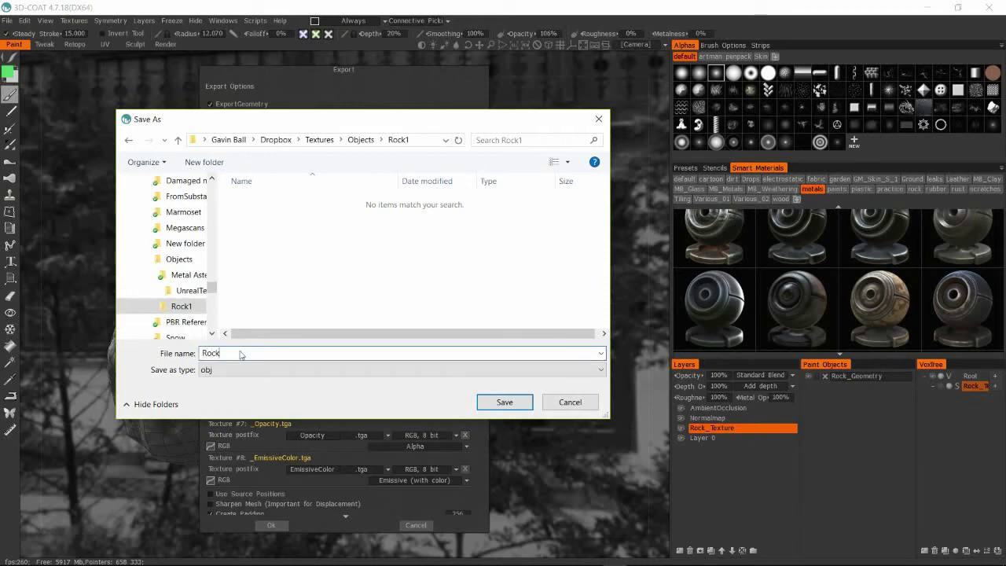
pyautogui.click(504, 403)
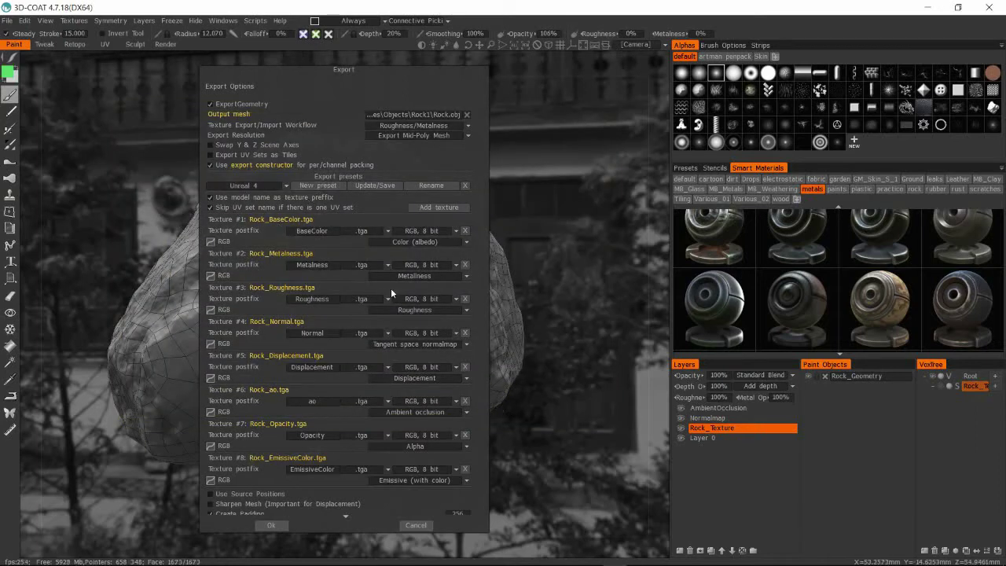
# Step: Remove Displacement, Opacity, EmissiveColor and Metalness textures from the export and confirm with Ok
pyautogui.click(464, 366)
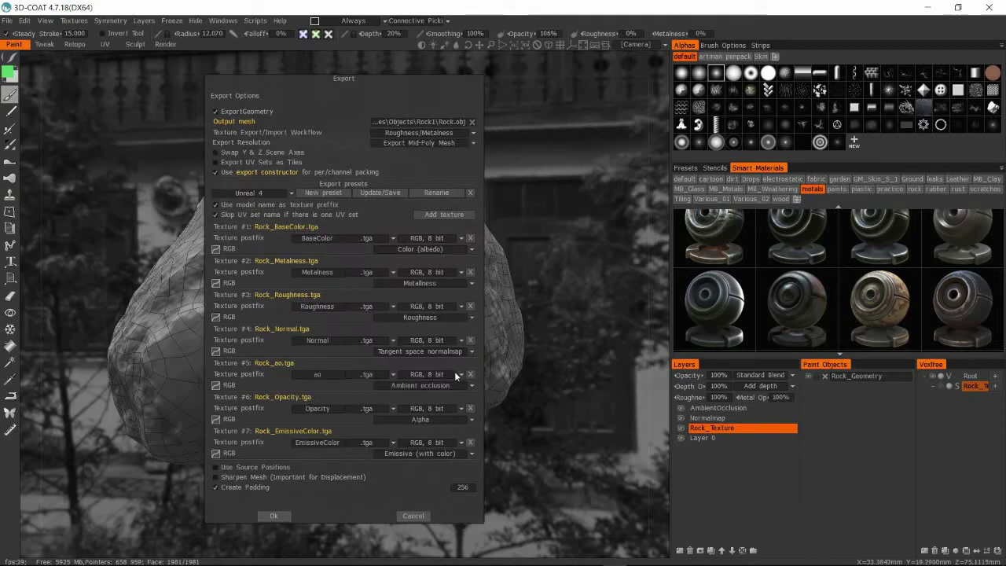
pyautogui.click(470, 408)
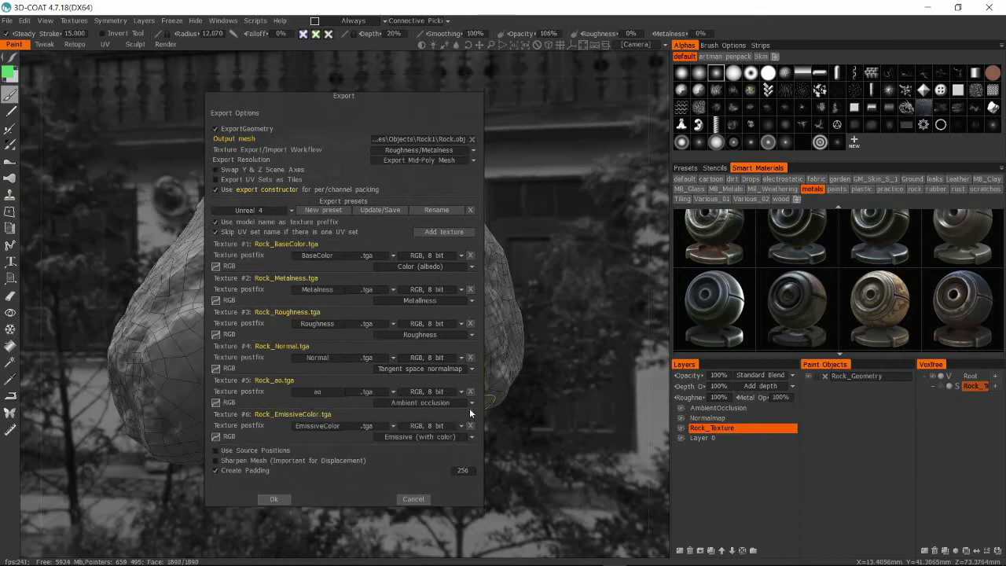
pyautogui.click(471, 426)
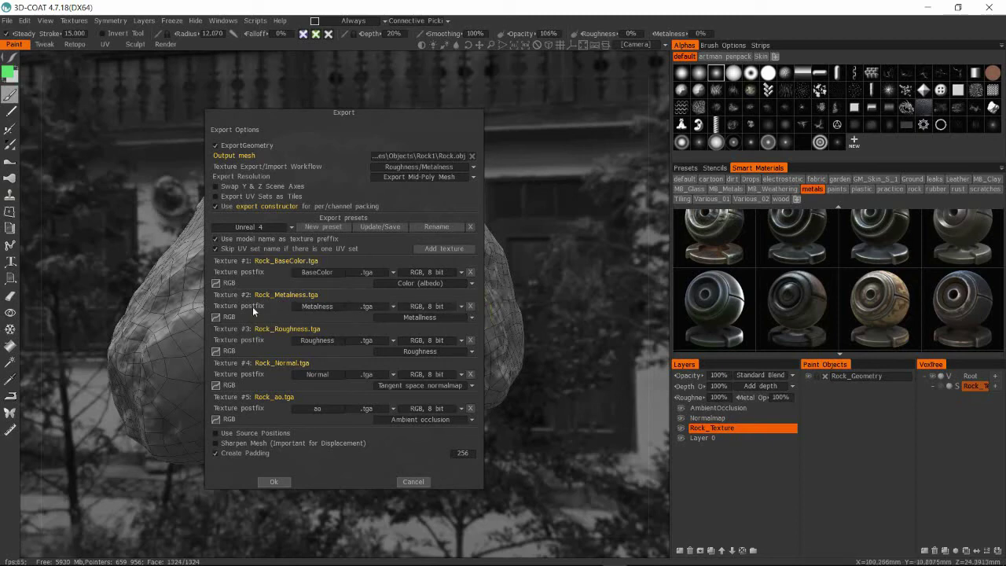
pyautogui.click(470, 306)
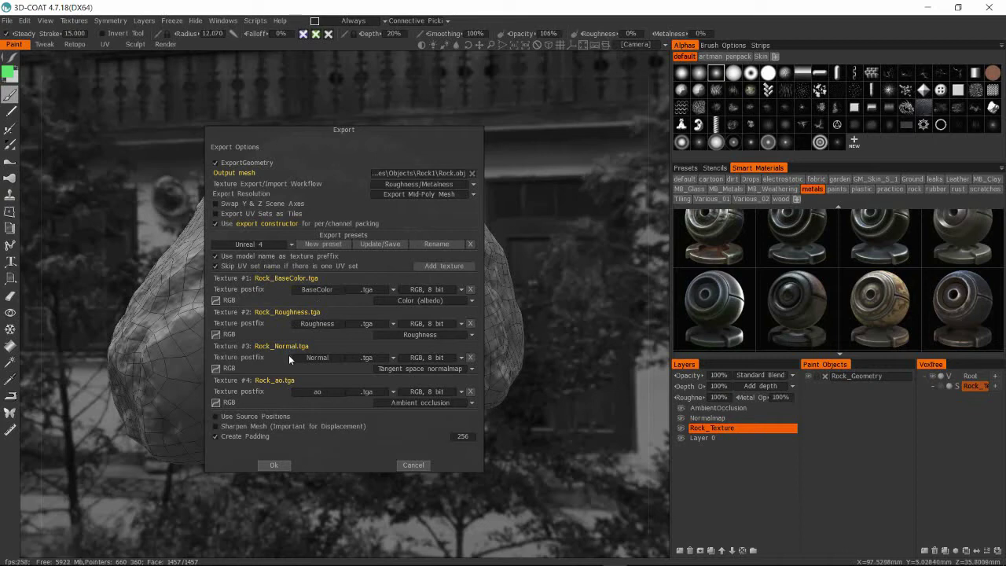
pyautogui.click(272, 466)
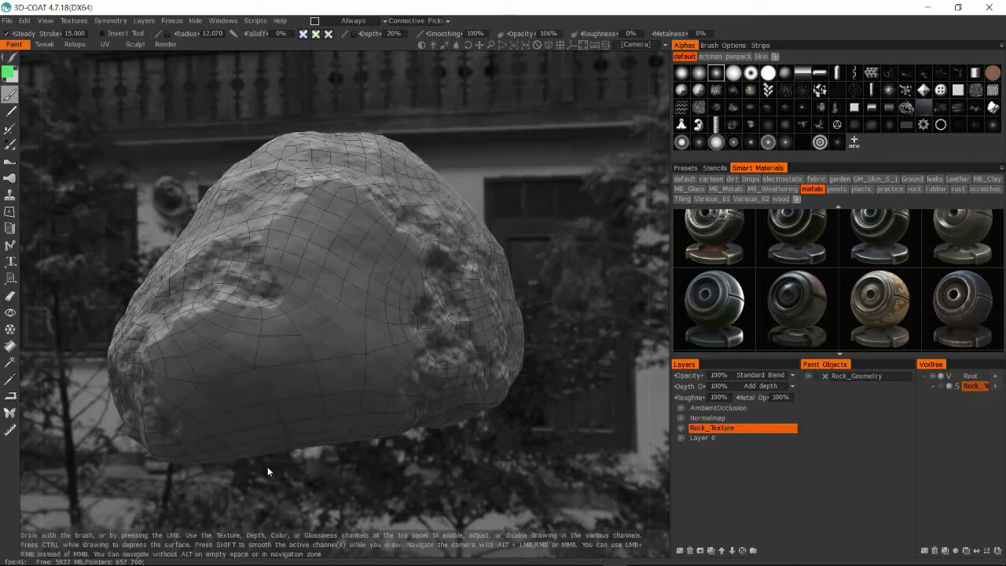
pyautogui.moveTo(274, 470); pyautogui.dragTo(225, 467)
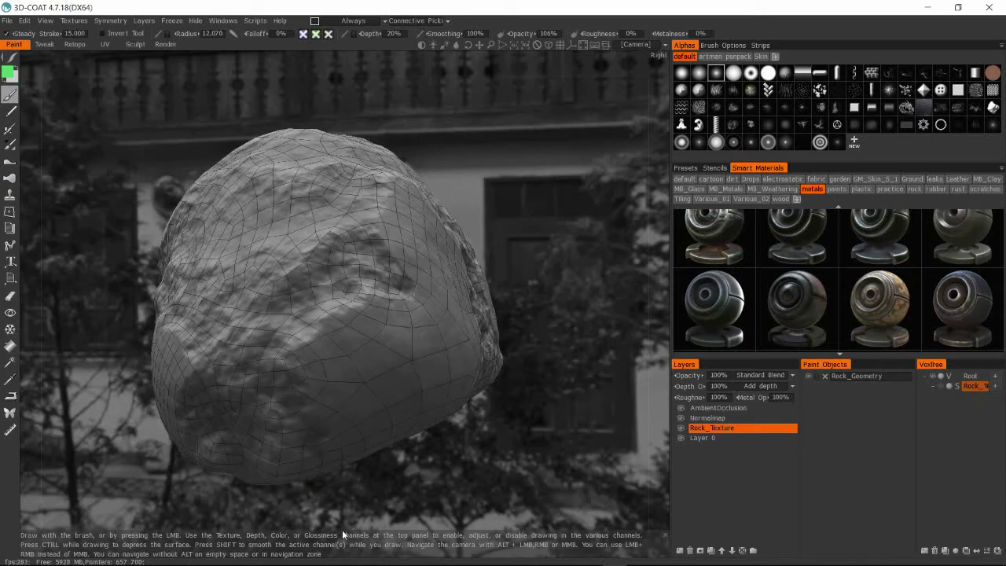
# Step: Switch to the Metal Asteroid Sketchfab page in the browser and start a new model upload
pyautogui.moveTo(586, 563)
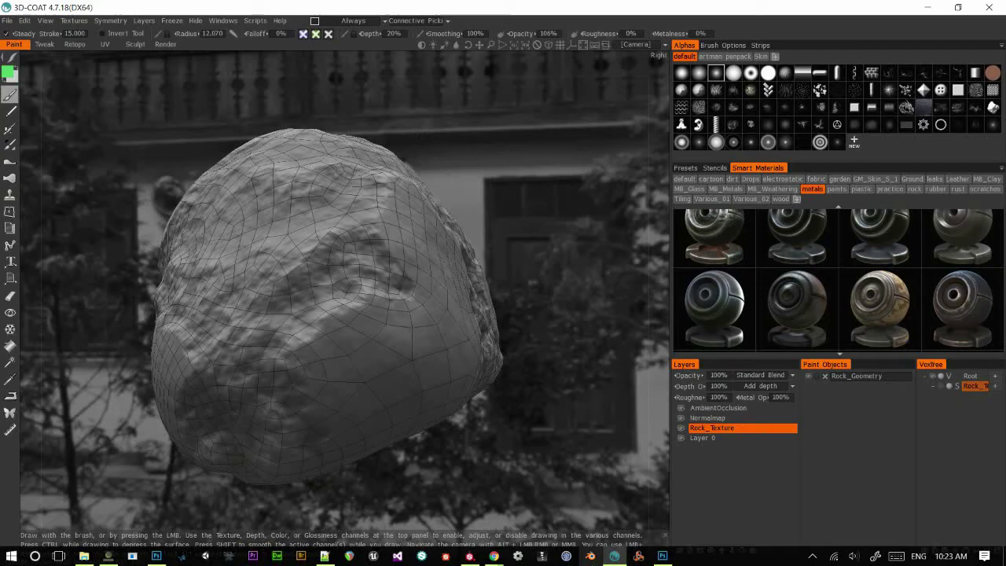
pyautogui.click(494, 556)
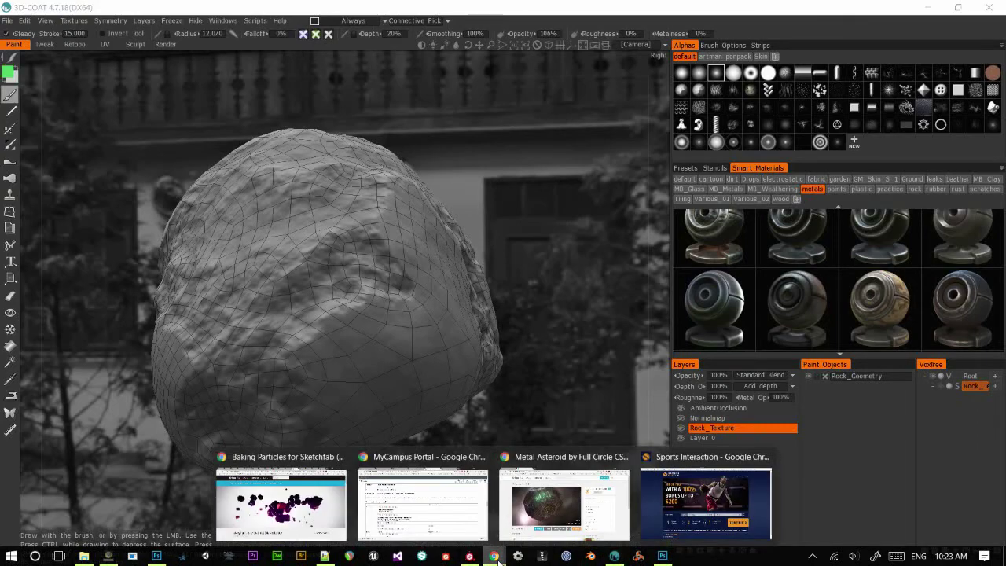
pyautogui.click(550, 511)
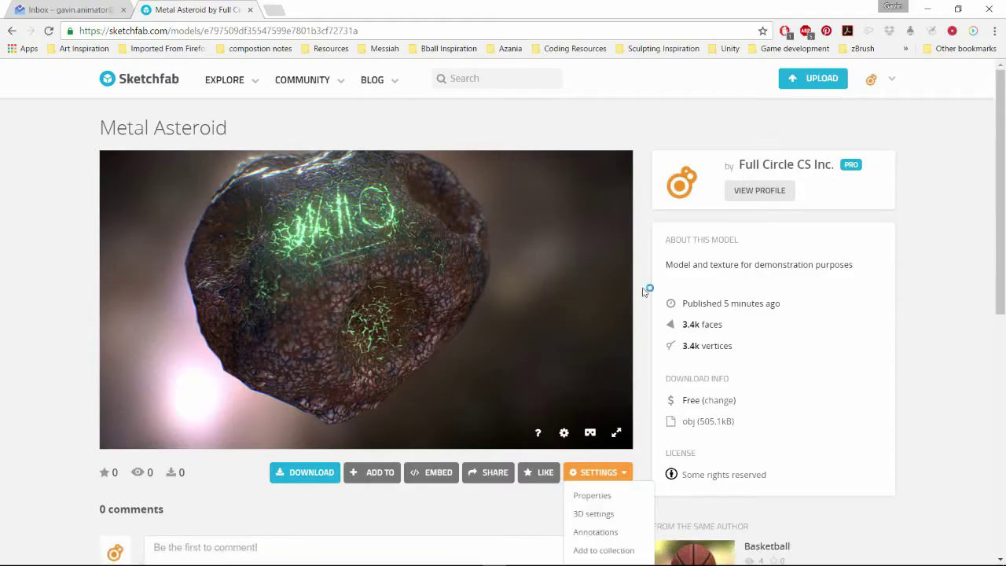
pyautogui.click(807, 81)
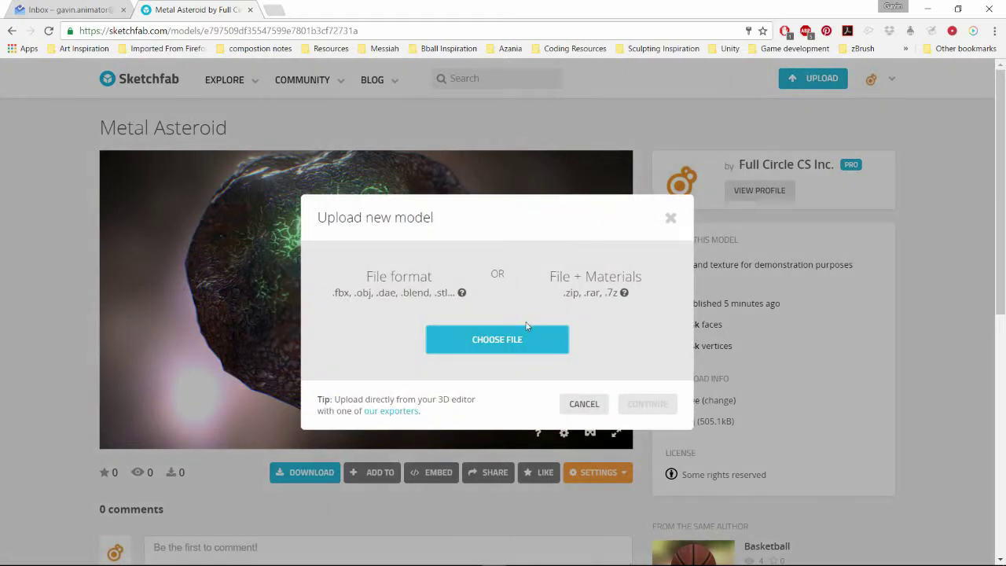
# Step: Browse up to Objects, open the Rock1 folder and choose Rock.obj as the model file
pyautogui.click(525, 338)
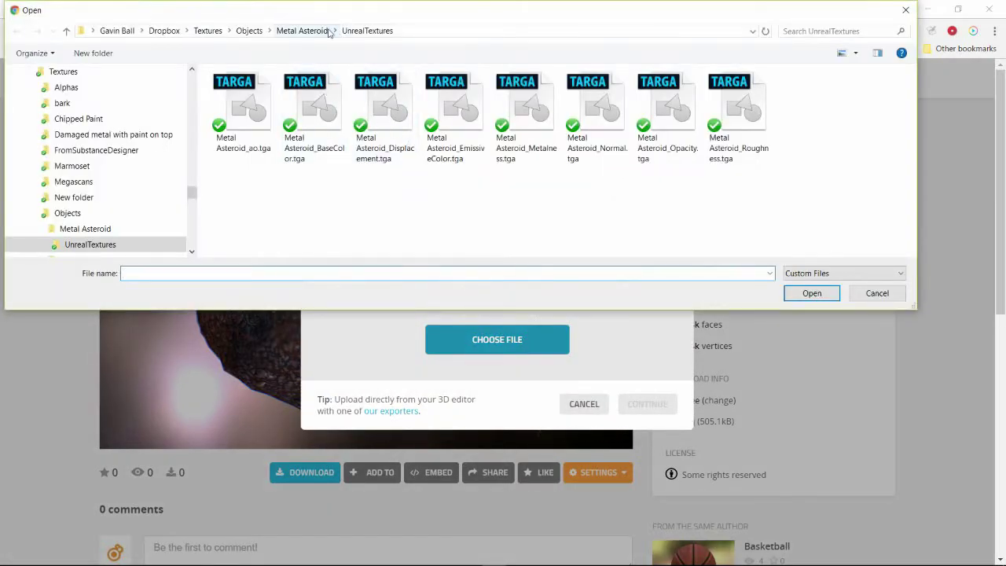
pyautogui.click(303, 31)
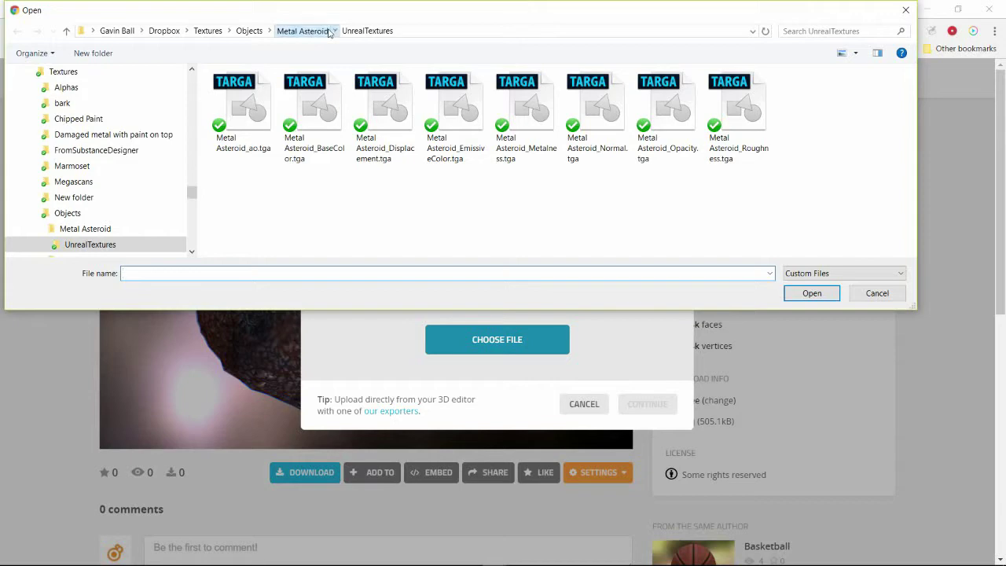
pyautogui.click(250, 31)
pyautogui.doubleClick(247, 106)
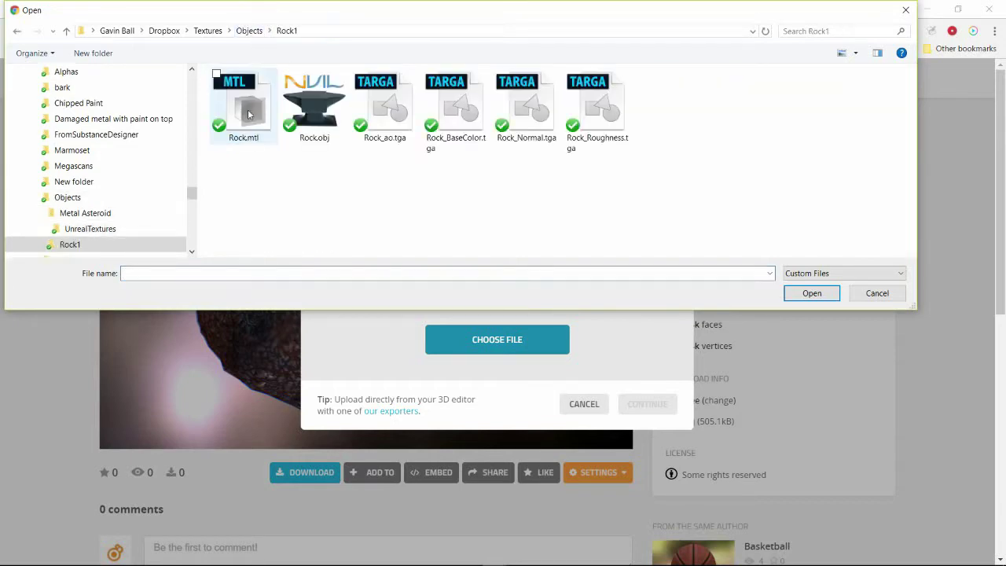
pyautogui.click(319, 109)
pyautogui.doubleClick(318, 110)
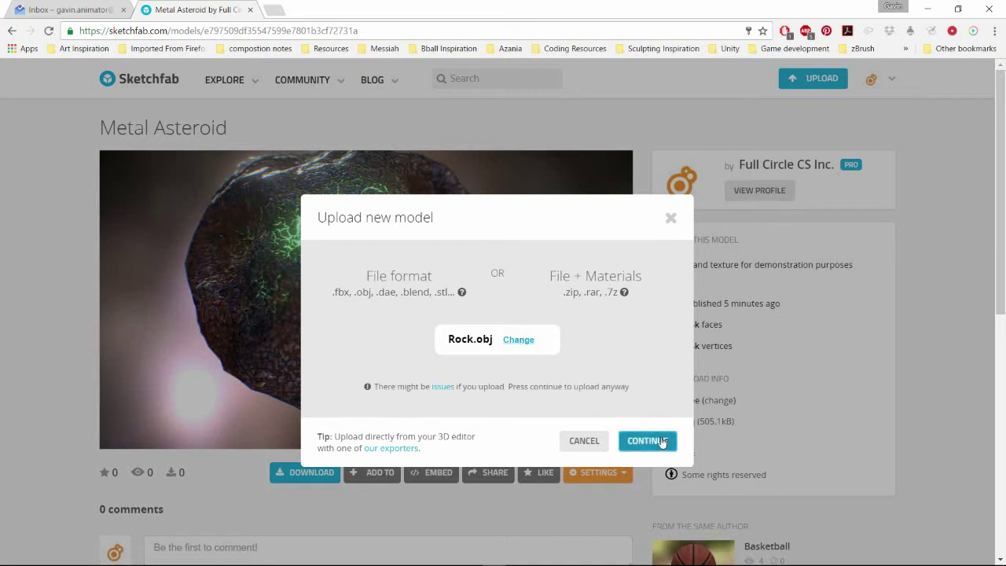
# Step: Continue the upload and settle the privacy options, leaving the model public with downloads allowed
pyautogui.click(647, 441)
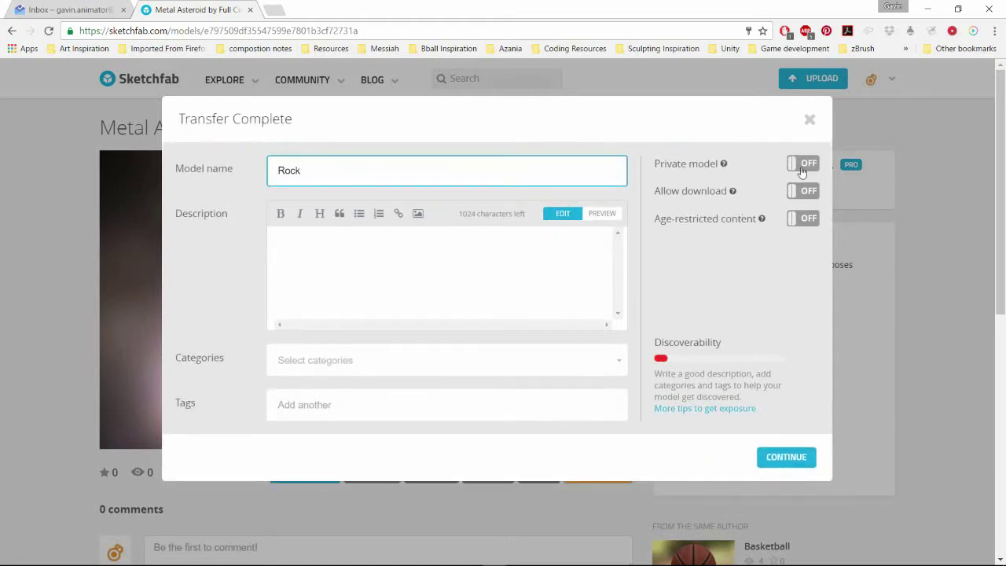
pyautogui.click(802, 166)
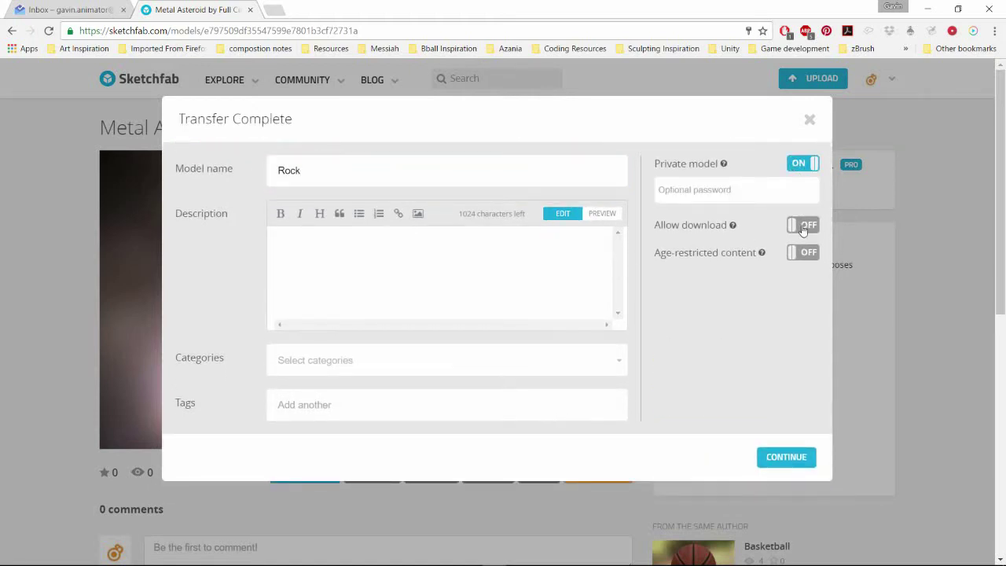
pyautogui.click(804, 227)
pyautogui.click(802, 165)
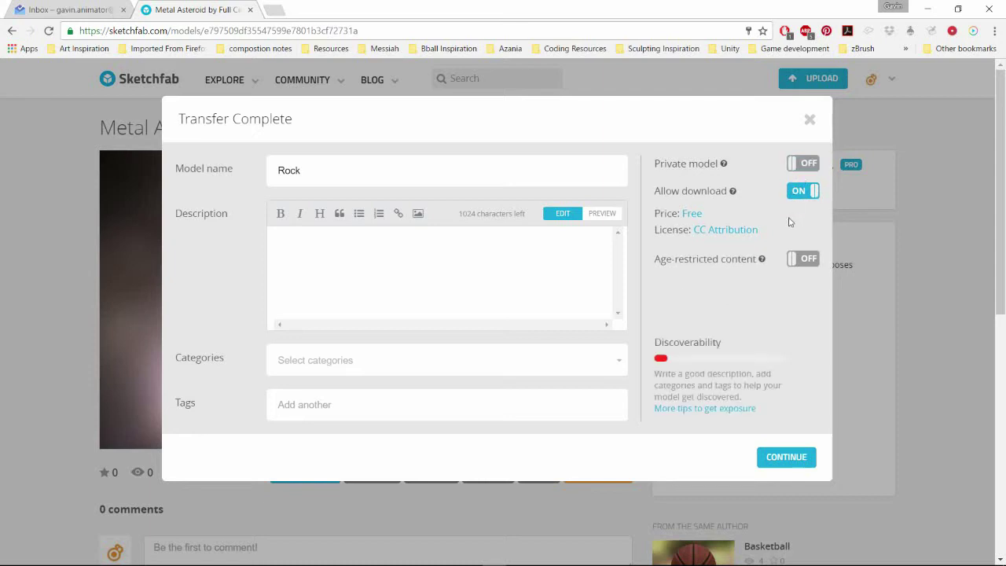
pyautogui.click(798, 168)
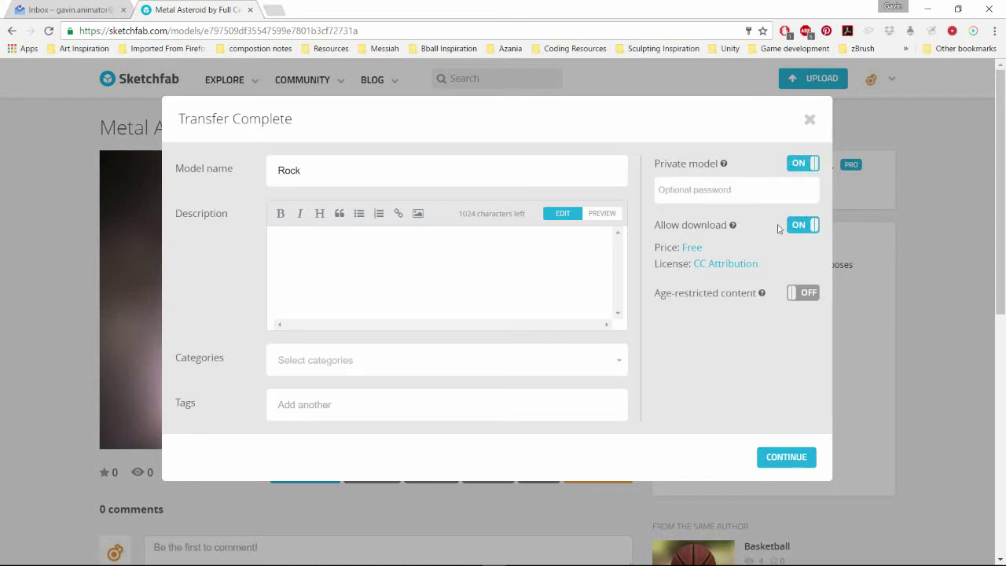
pyautogui.click(735, 190)
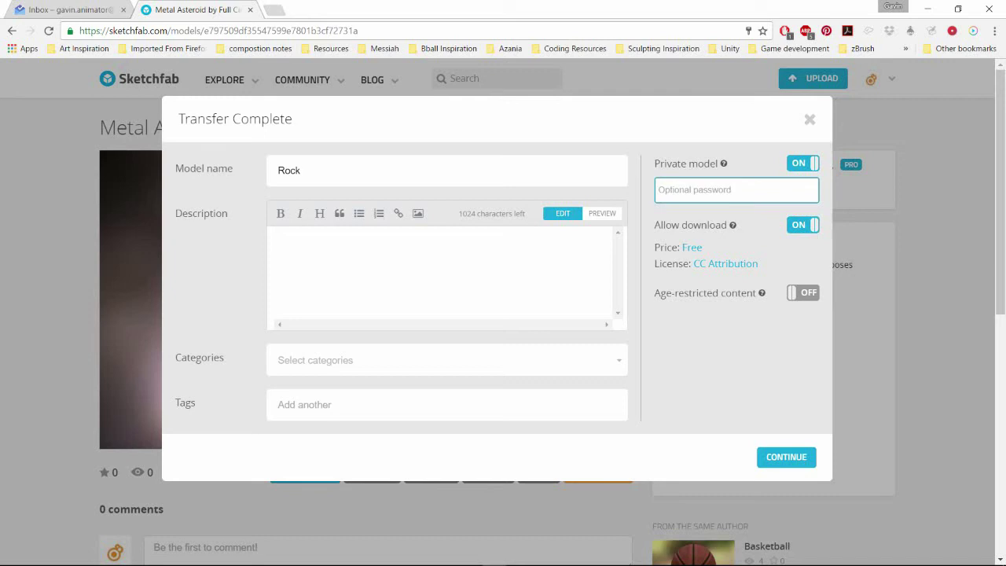
pyautogui.write('••')
pyautogui.click(814, 167)
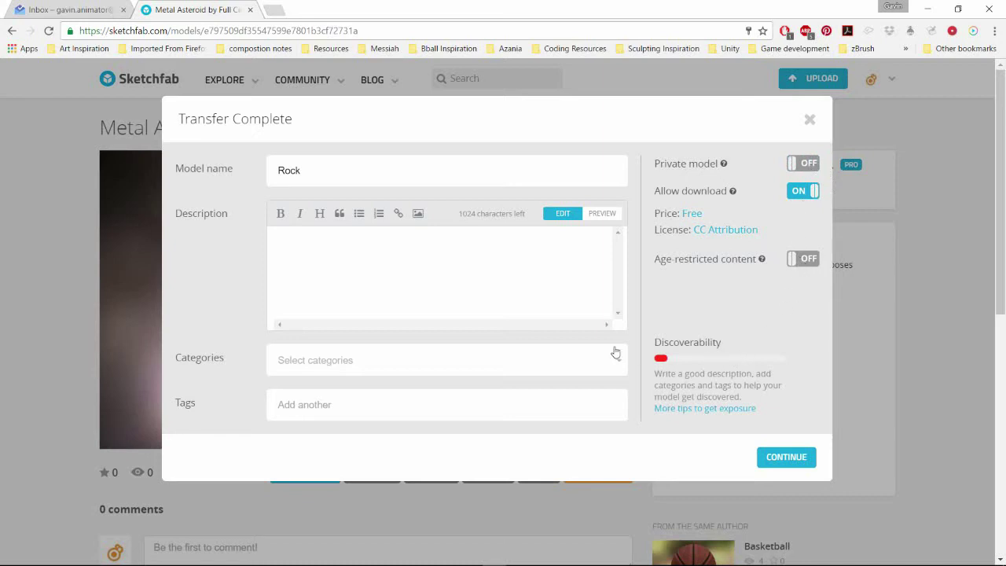
# Step: Write the description 'Rock model and texture demonstration example' and submit the model details
pyautogui.click(276, 234)
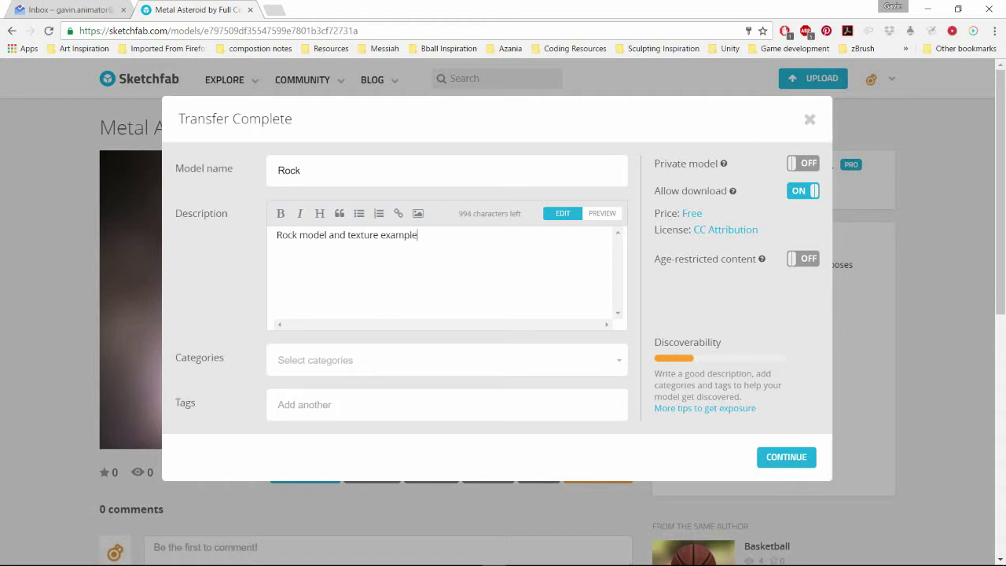
pyautogui.click(380, 234)
pyautogui.write('demonstration')
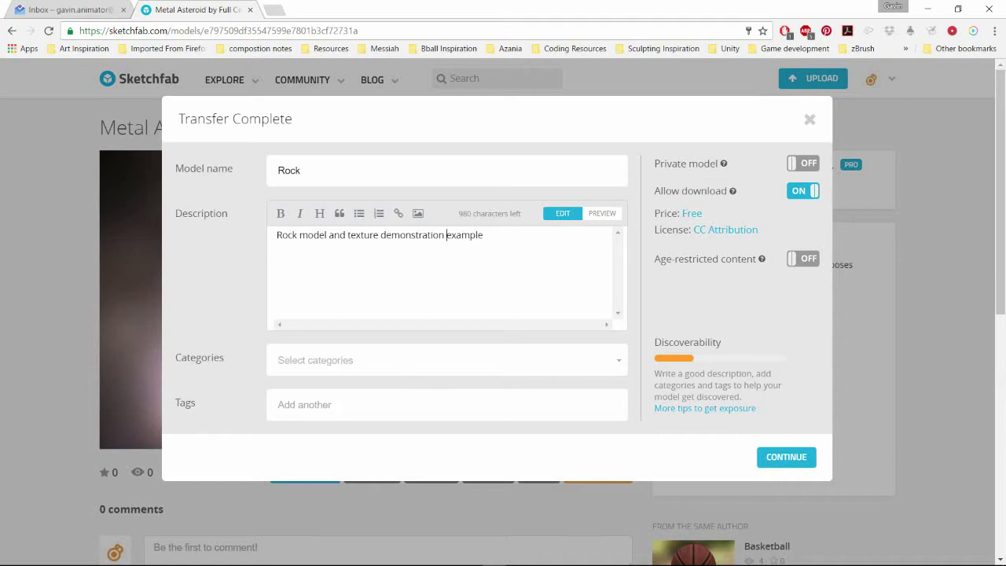
pyautogui.click(774, 456)
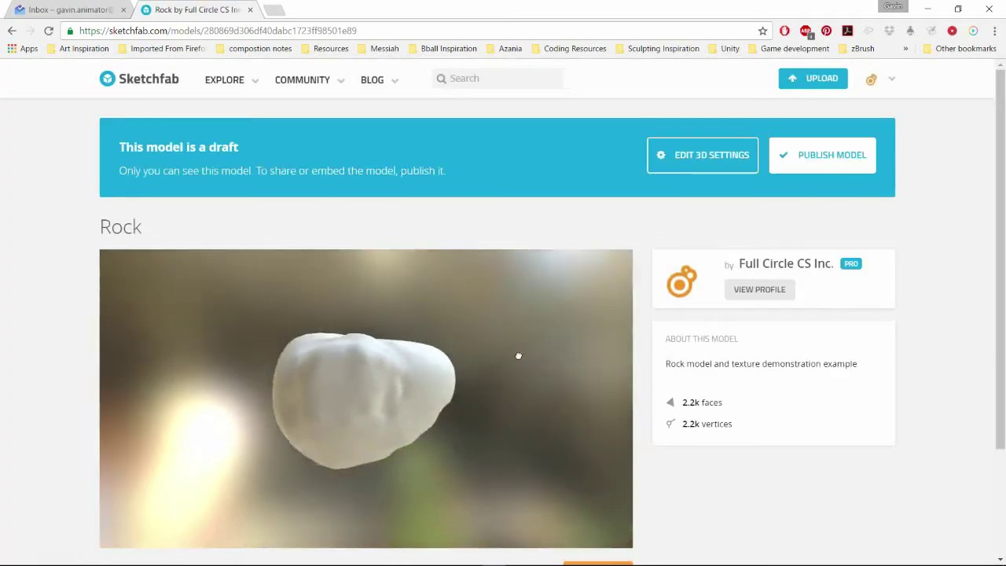
# Step: Orbit the untextured Rock draft in the viewer to inspect it
pyautogui.moveTo(531, 395); pyautogui.dragTo(539, 427)
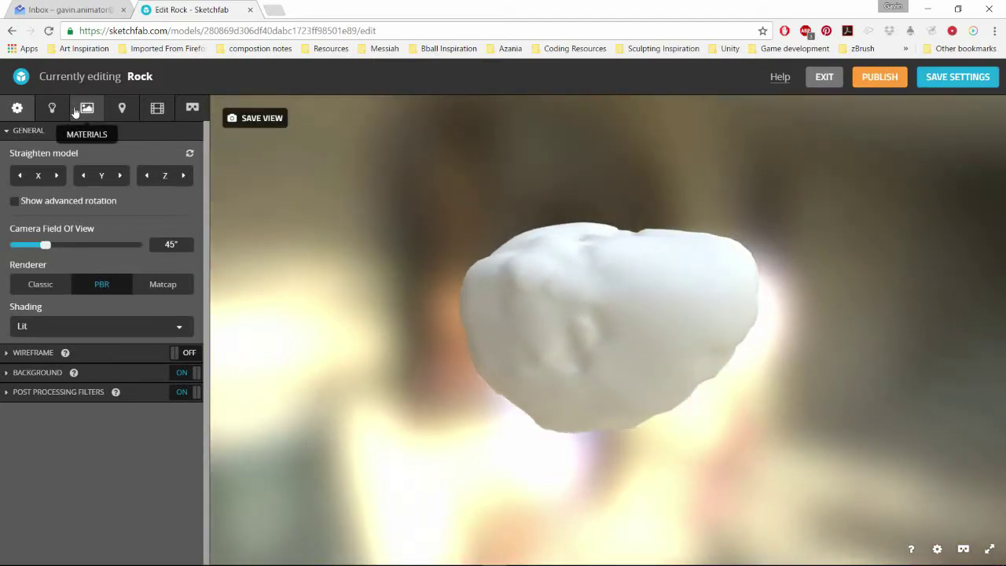
# Step: In Materials, import the four rock texture files and apply Rock_BaseColor as base colour
pyautogui.click(87, 108)
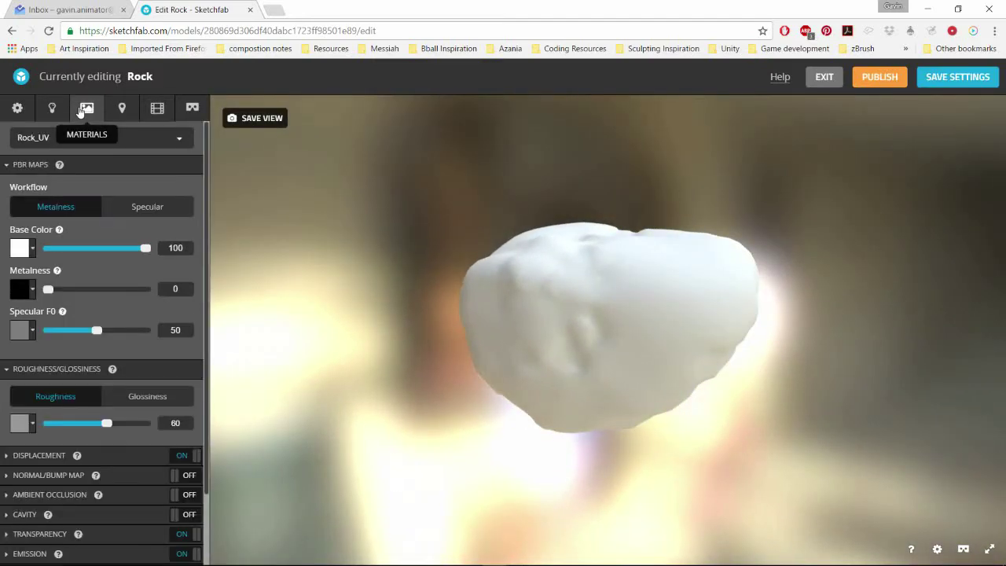
pyautogui.click(25, 248)
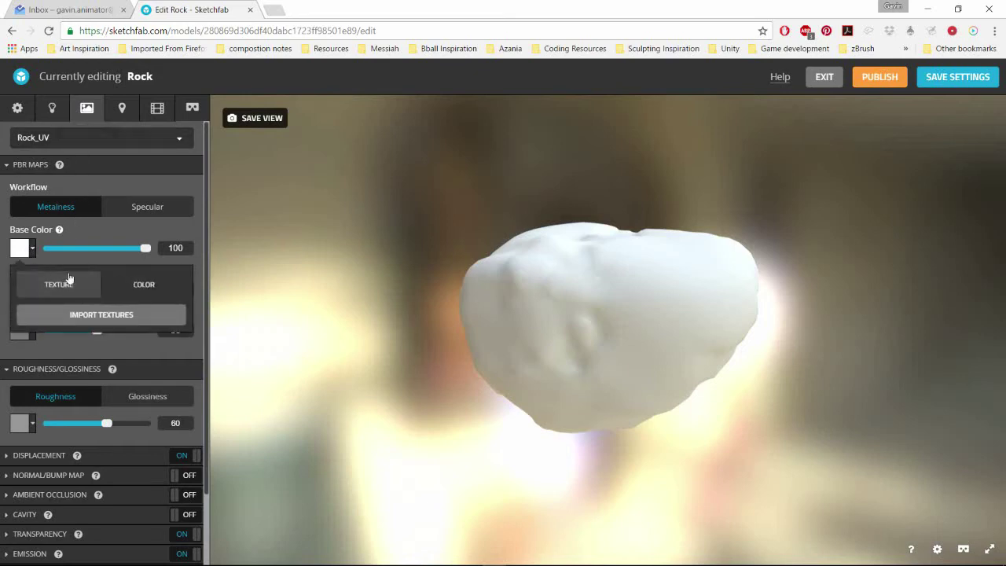
pyautogui.click(113, 313)
pyautogui.moveTo(542, 175); pyautogui.dragTo(262, 125)
pyautogui.click(810, 293)
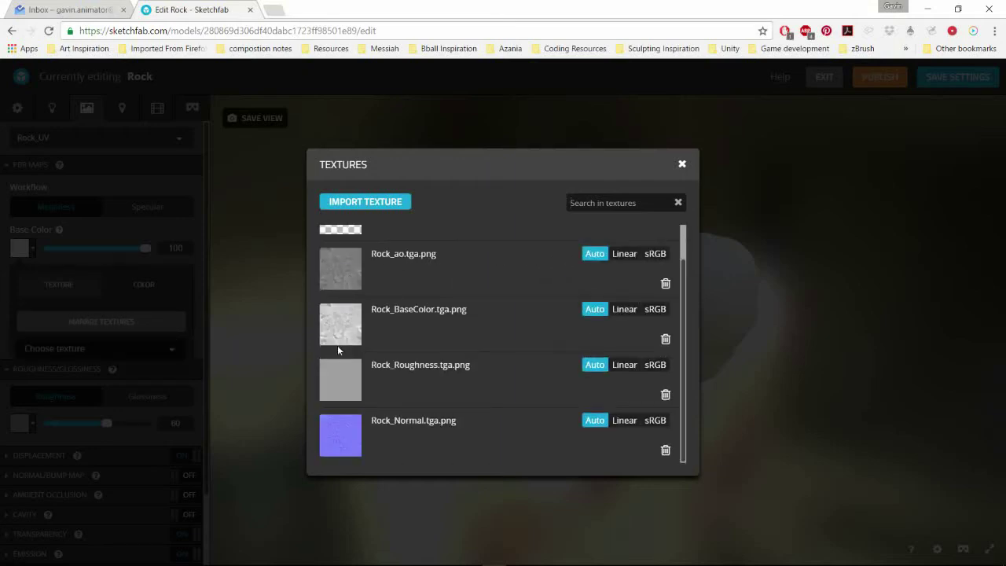
pyautogui.click(338, 350)
pyautogui.moveTo(344, 348); pyautogui.dragTo(373, 344)
# Step: Leave metalness and Specular F0 untextured and apply Rock_Roughness as the roughness texture
pyautogui.click(20, 289)
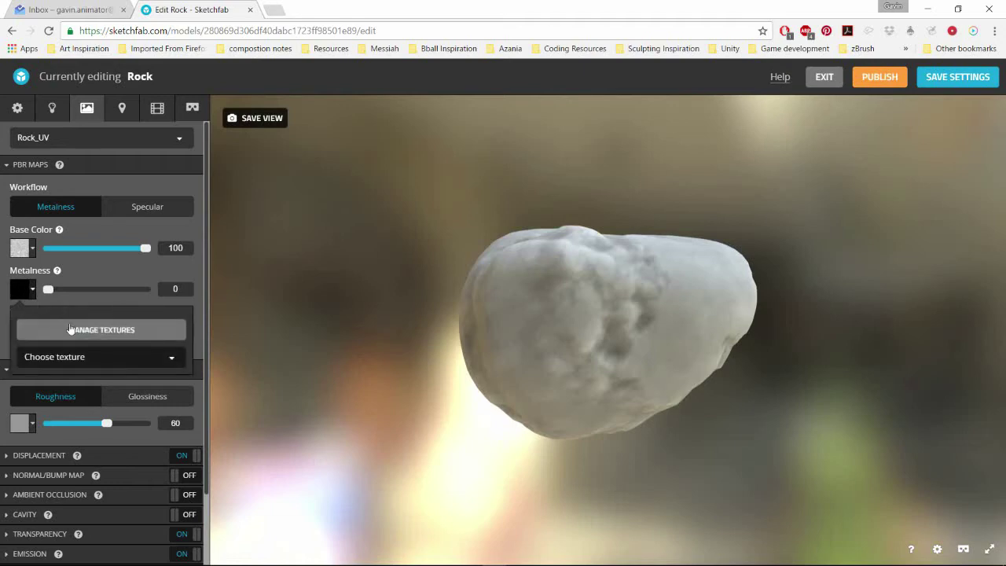
pyautogui.click(287, 289)
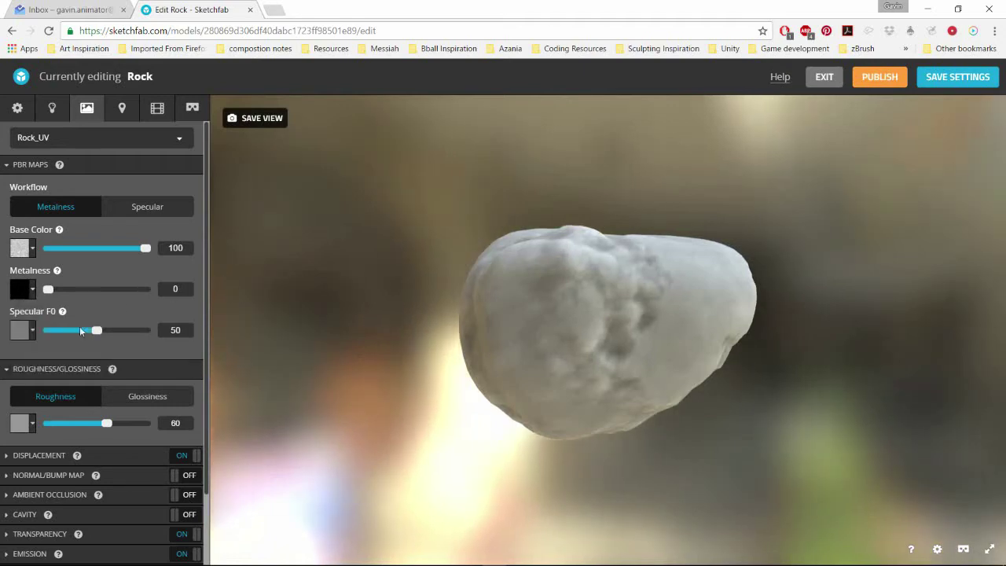
pyautogui.click(18, 331)
pyautogui.click(240, 339)
pyautogui.click(20, 423)
pyautogui.click(83, 466)
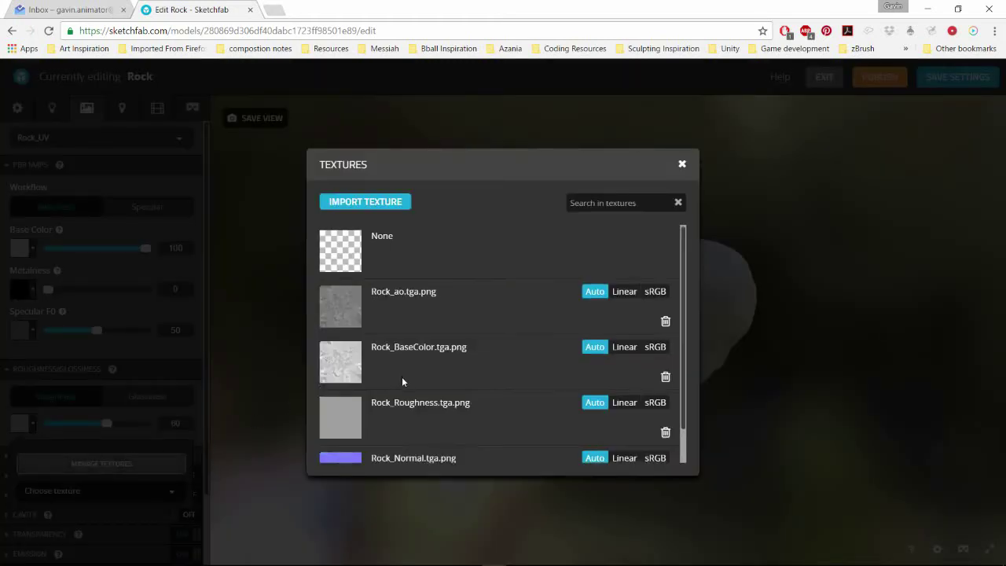
pyautogui.scroll(-1, 402, 377)
pyautogui.click(339, 376)
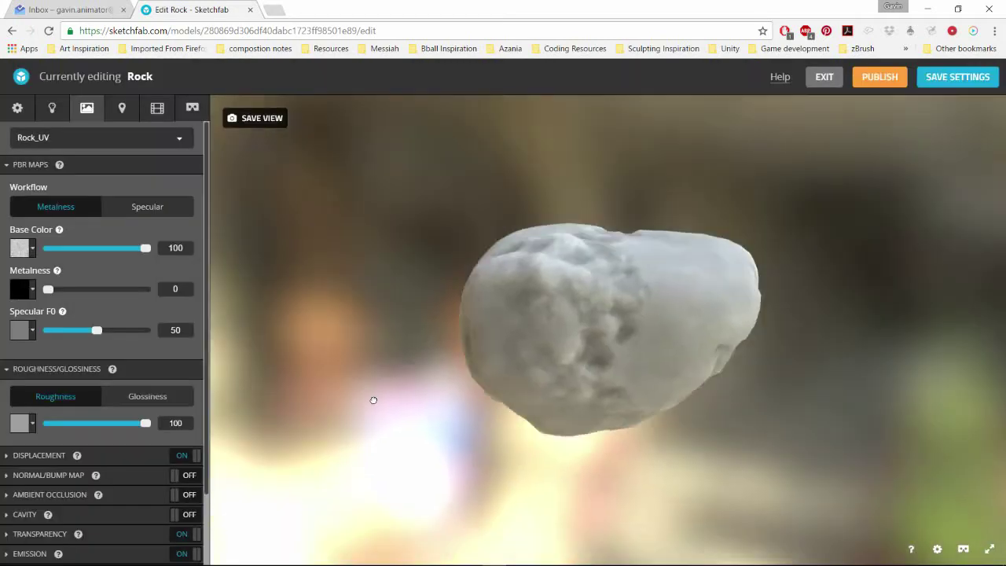
pyautogui.moveTo(373, 400); pyautogui.dragTo(353, 366)
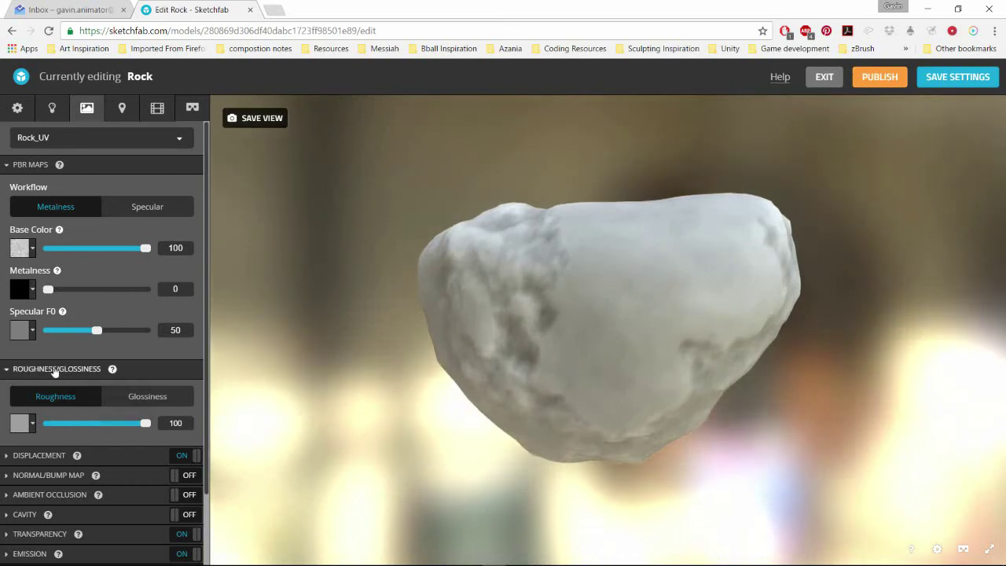
# Step: Enable the normal map and assign Rock_Normal to it
pyautogui.scroll(-1, 54, 372)
pyautogui.click(36, 391)
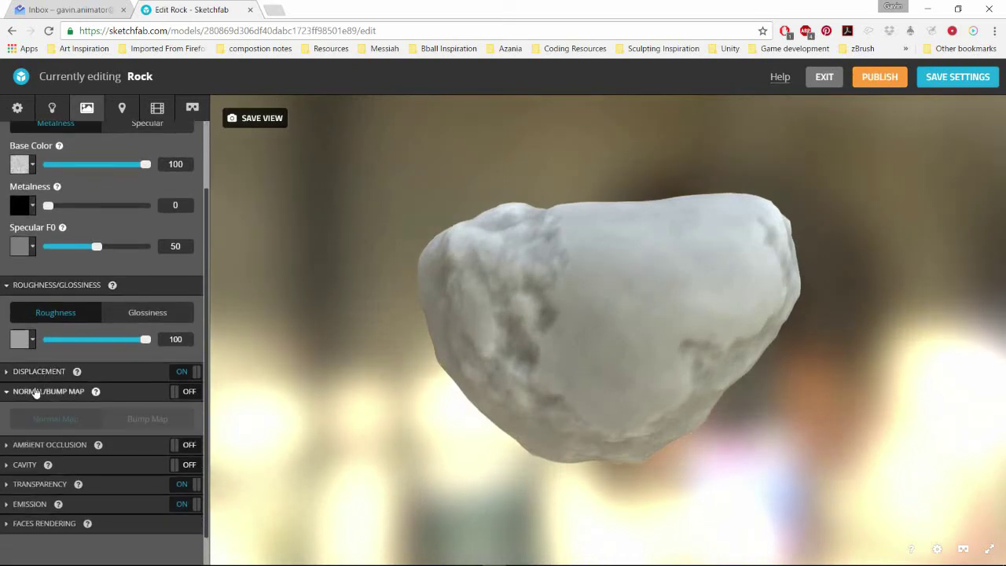
pyautogui.click(188, 393)
pyautogui.click(31, 445)
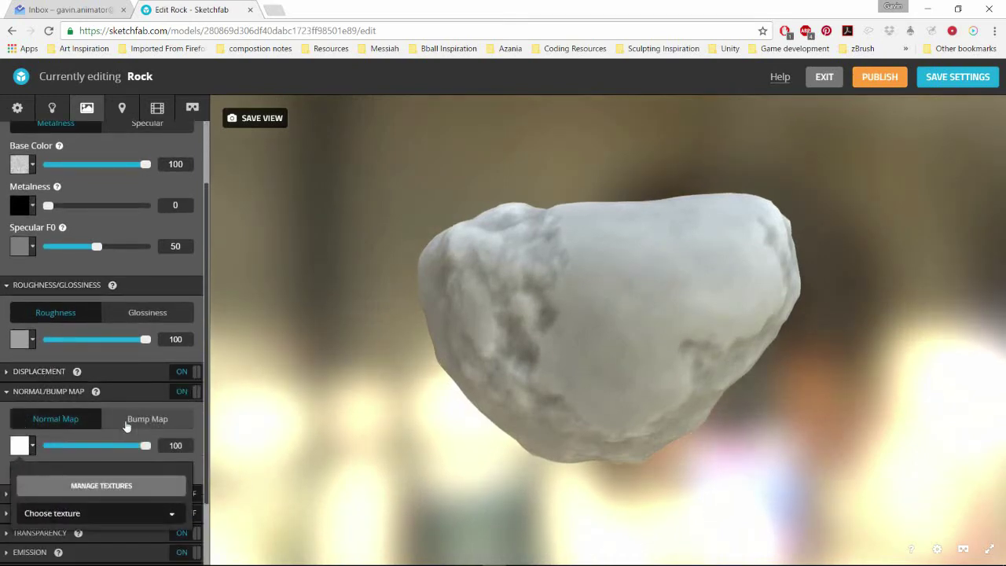
pyautogui.click(88, 516)
pyautogui.scroll(-1, 99, 471)
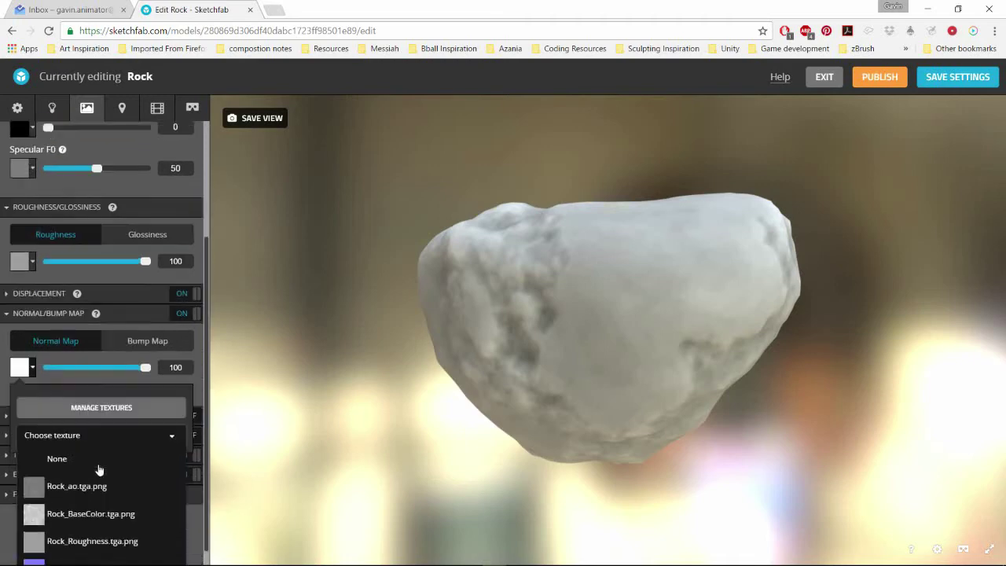
pyautogui.click(95, 550)
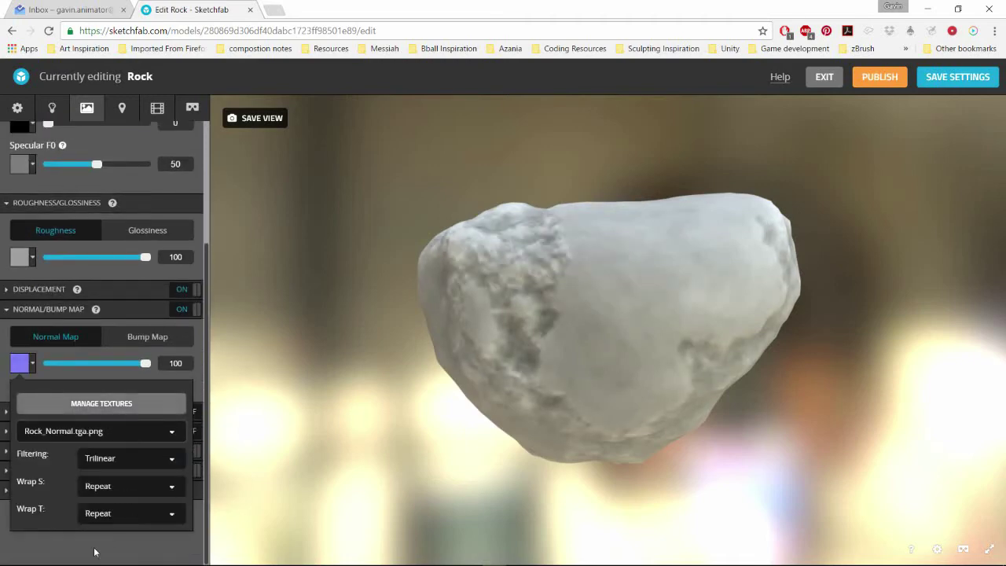
pyautogui.moveTo(299, 420); pyautogui.dragTo(296, 373)
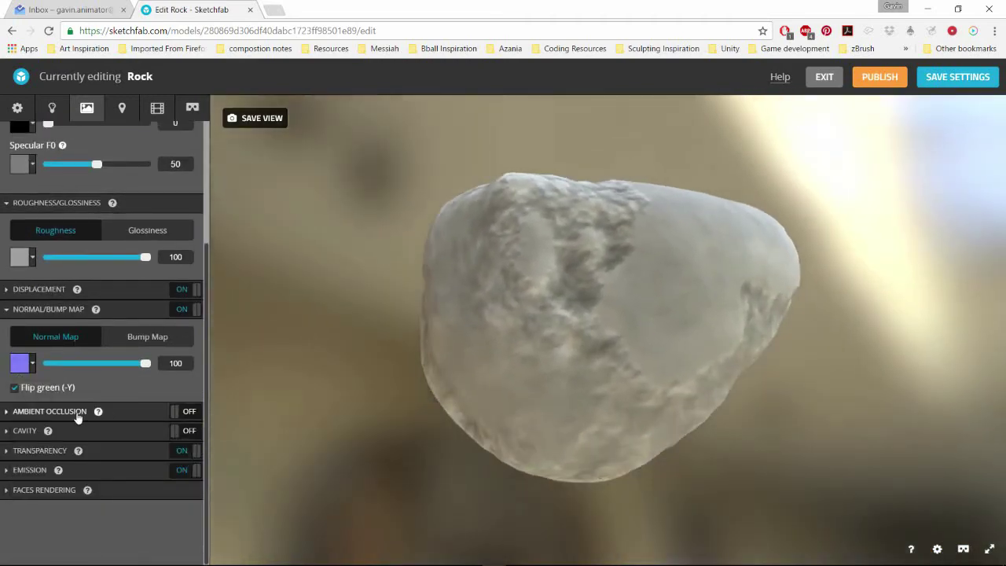
# Step: Enable ambient occlusion and assign the Rock_ao texture to it
pyautogui.click(84, 413)
pyautogui.click(179, 413)
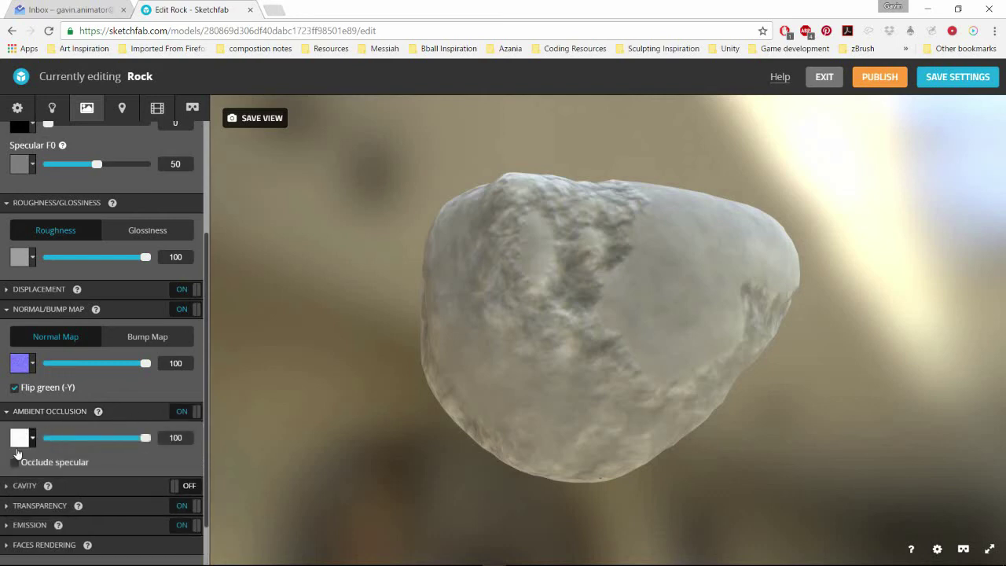
pyautogui.click(21, 441)
pyautogui.click(58, 505)
pyautogui.scroll(-1, 83, 490)
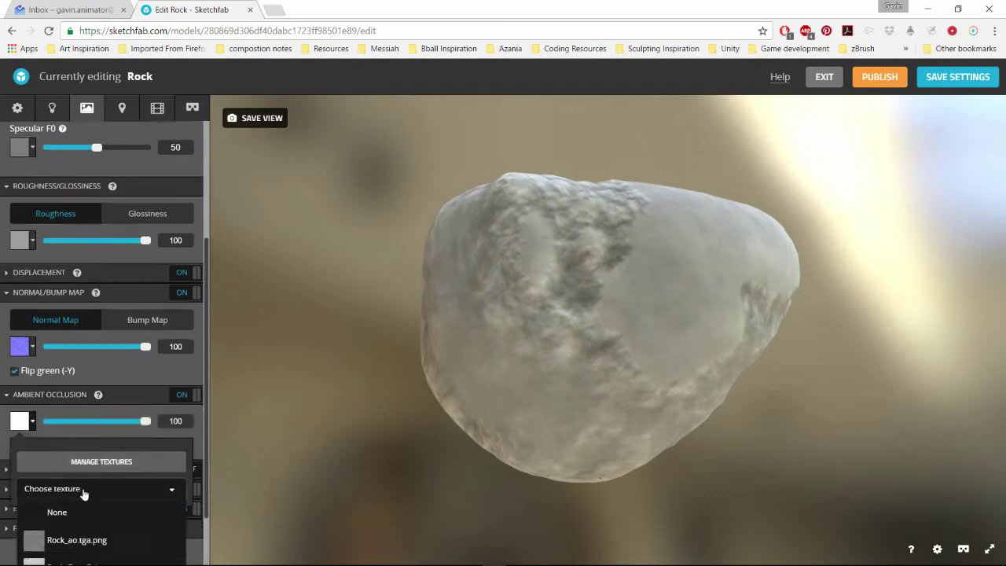
pyautogui.click(87, 478)
pyautogui.moveTo(345, 317); pyautogui.dragTo(338, 351)
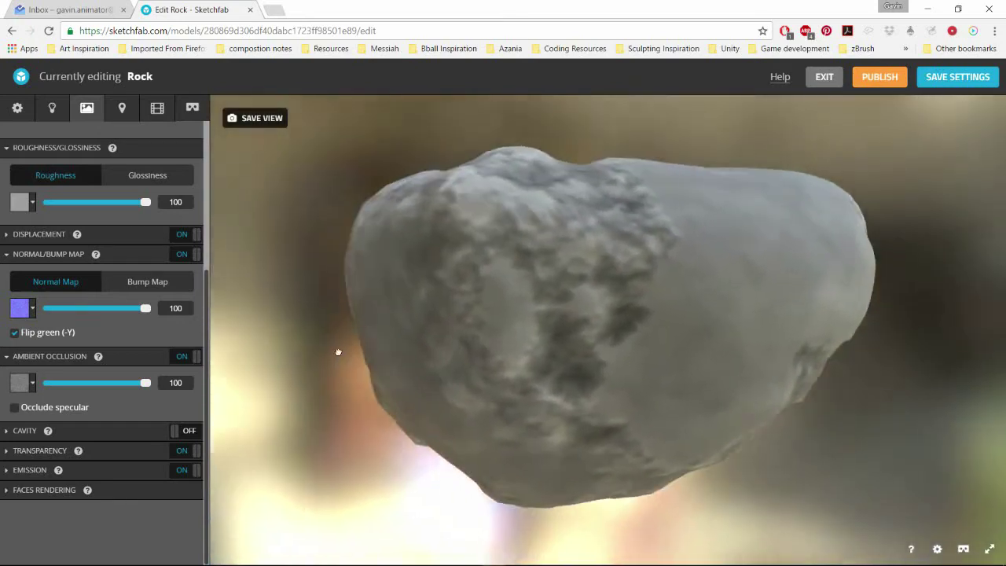
# Step: Lower the ambient occlusion strength to 54.8 and orbit the rock to check the shading
pyautogui.moveTo(146, 384)
pyautogui.mouseDown()
pyautogui.moveTo(85, 384)
pyautogui.moveTo(94, 387)
pyautogui.mouseUp()
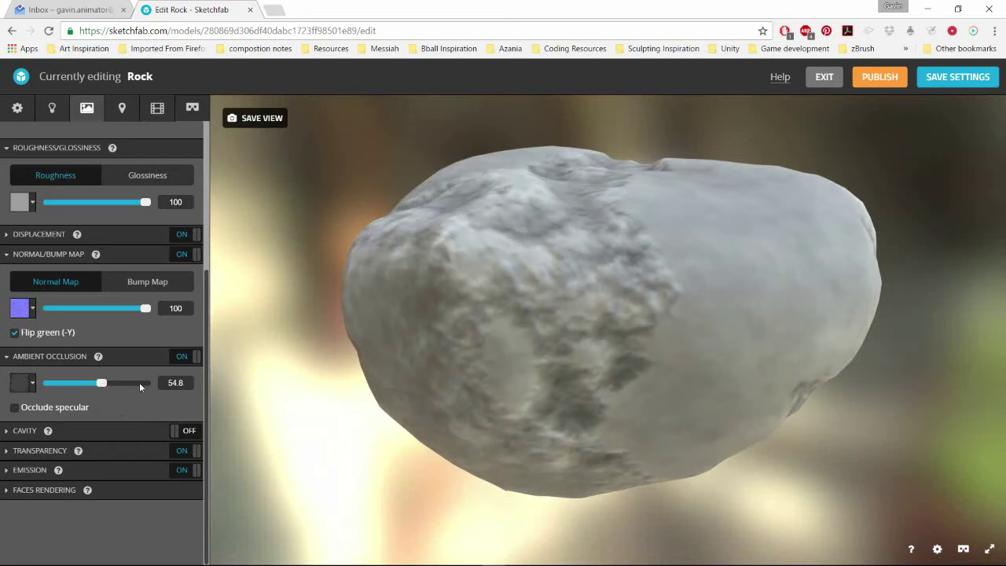
pyautogui.moveTo(307, 378)
pyautogui.mouseDown()
pyautogui.moveTo(326, 404)
pyautogui.moveTo(306, 396)
pyautogui.mouseUp()
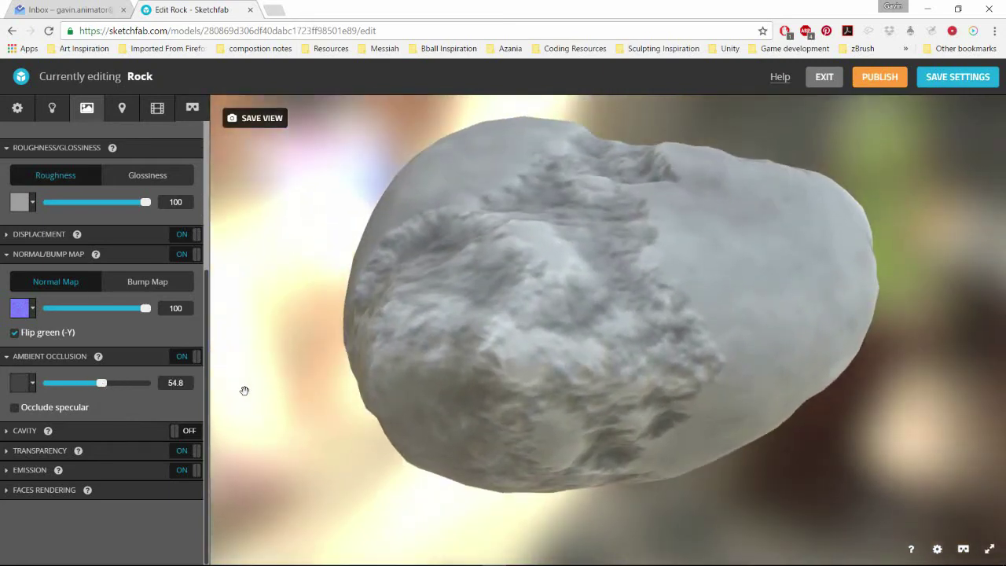
pyautogui.moveTo(314, 323); pyautogui.dragTo(250, 275)
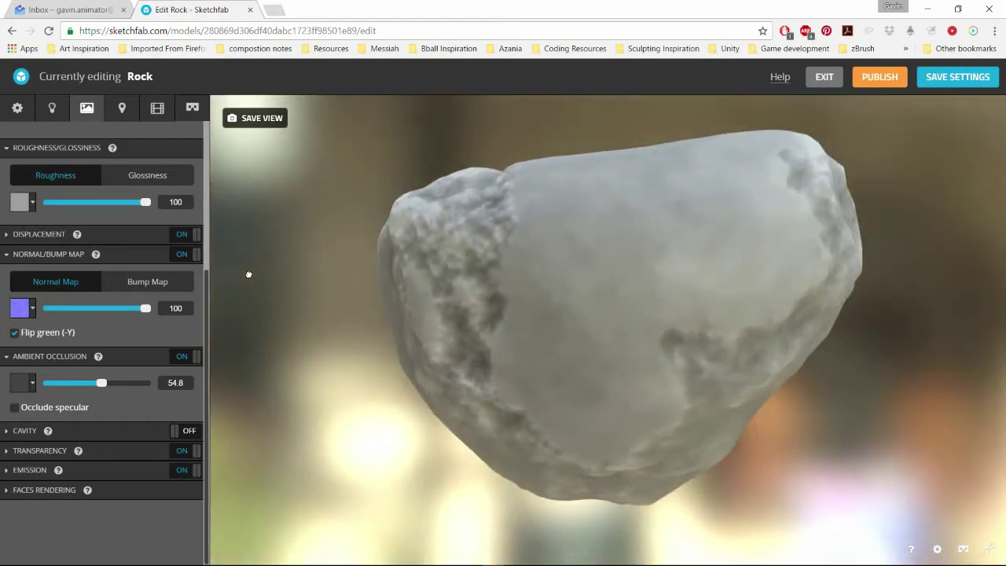
# Step: Switch the scene lights on and try the Low Key Lighting preset on the rock
pyautogui.click(52, 108)
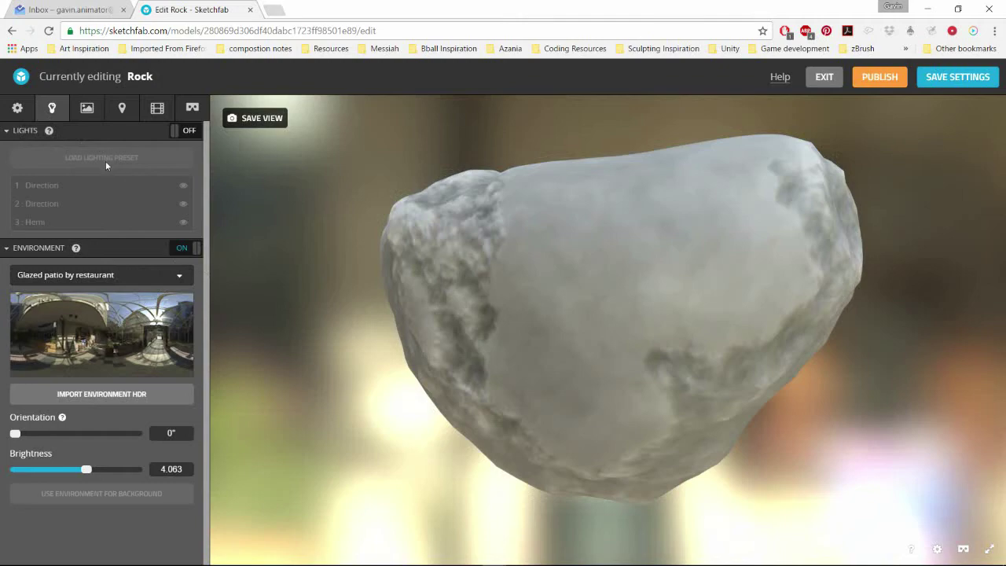
pyautogui.click(176, 130)
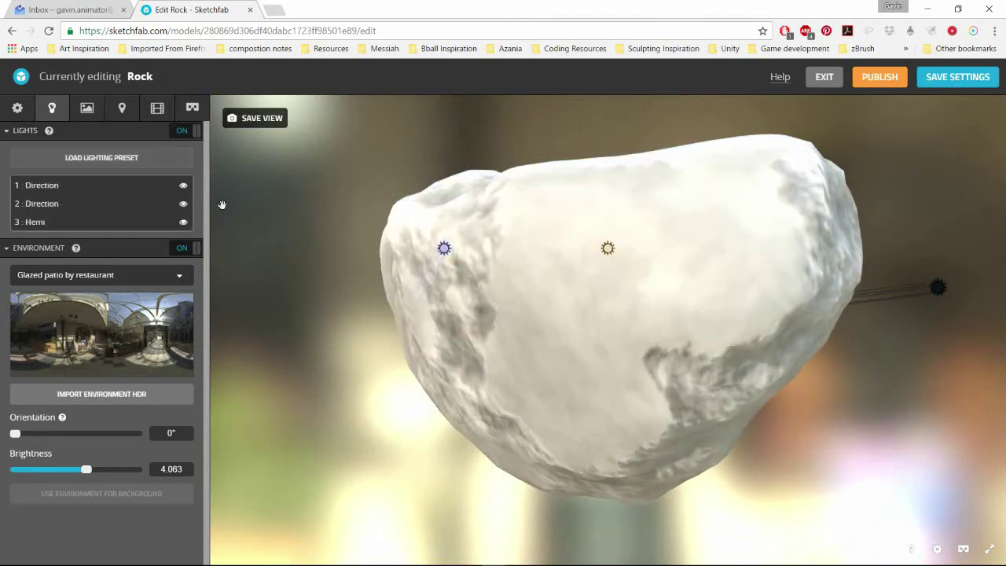
pyautogui.moveTo(222, 205); pyautogui.dragTo(417, 288)
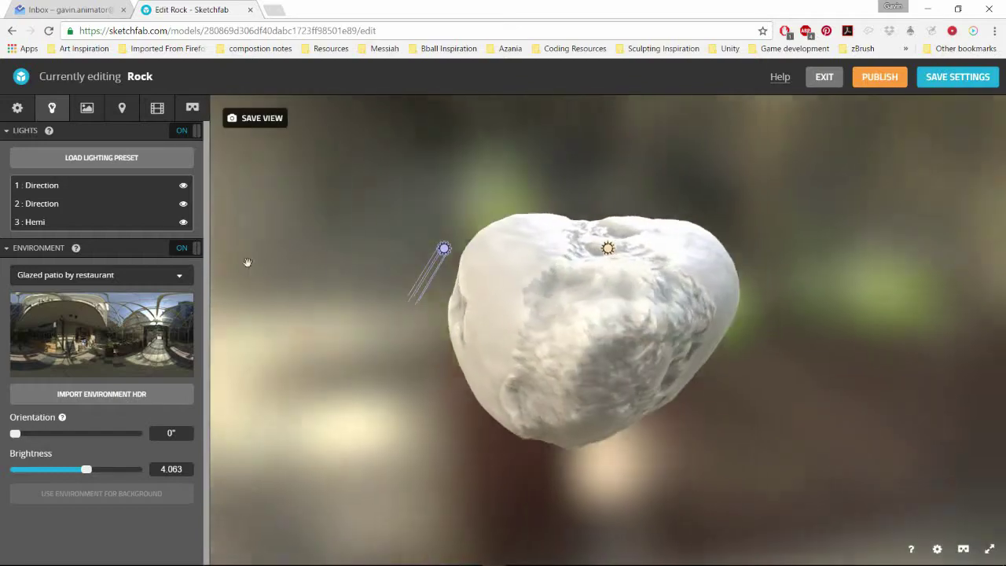
pyautogui.click(118, 162)
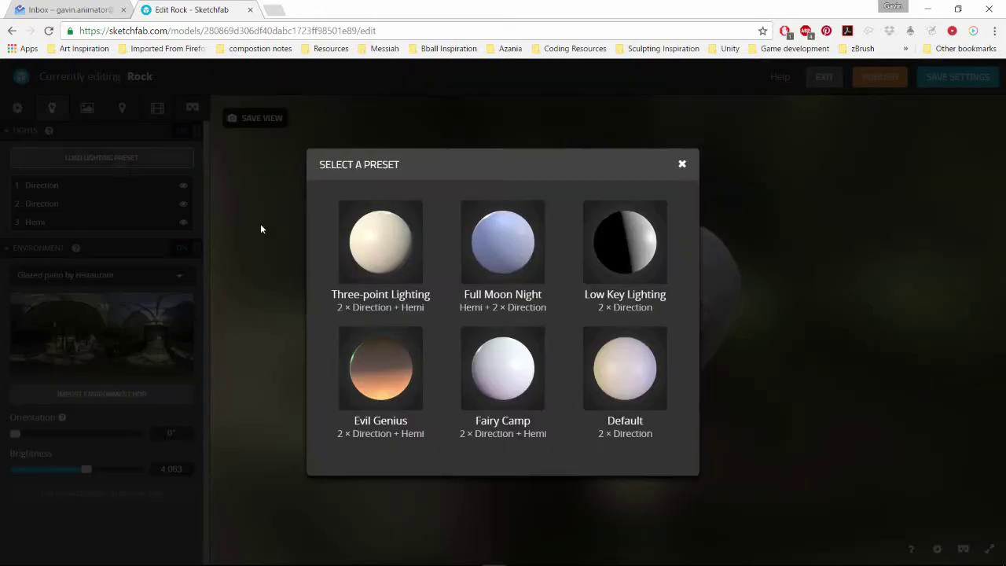
pyautogui.click(609, 261)
pyautogui.moveTo(382, 341); pyautogui.dragTo(490, 332)
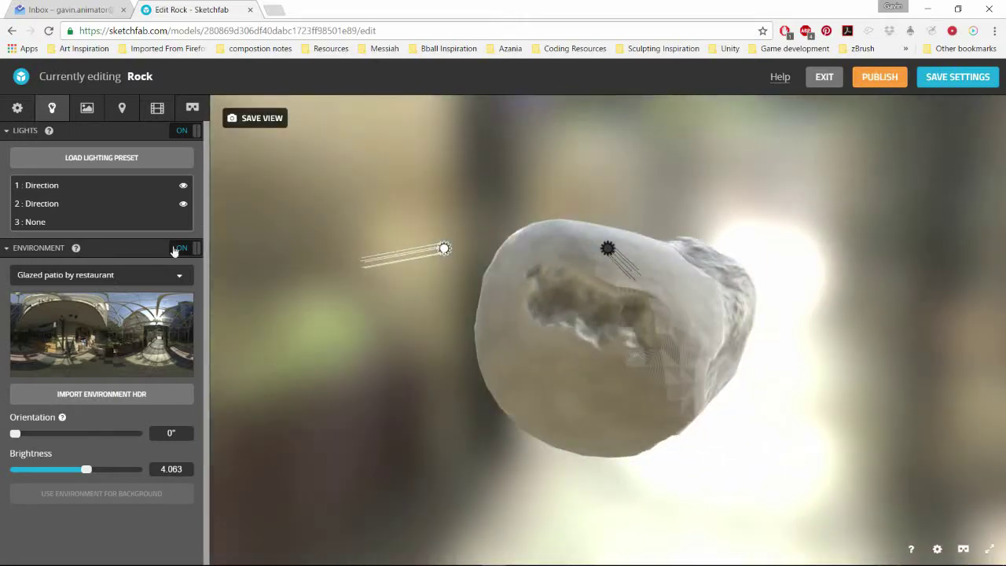
# Step: Try the Fairy Camp preset, then settle on the Three-point Lighting preset
pyautogui.click(161, 160)
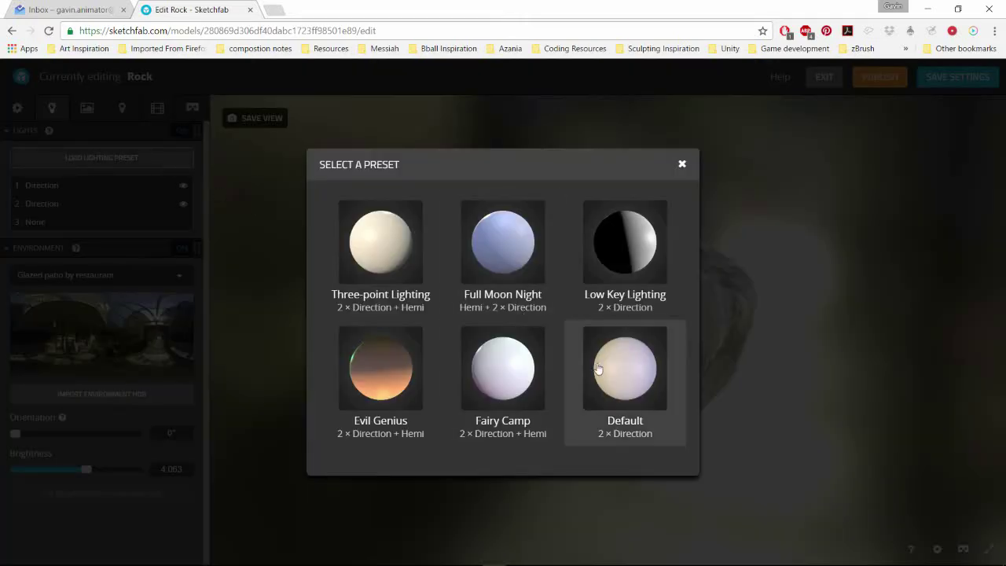
pyautogui.click(498, 374)
pyautogui.moveTo(496, 370); pyautogui.dragTo(431, 400)
pyautogui.click(69, 159)
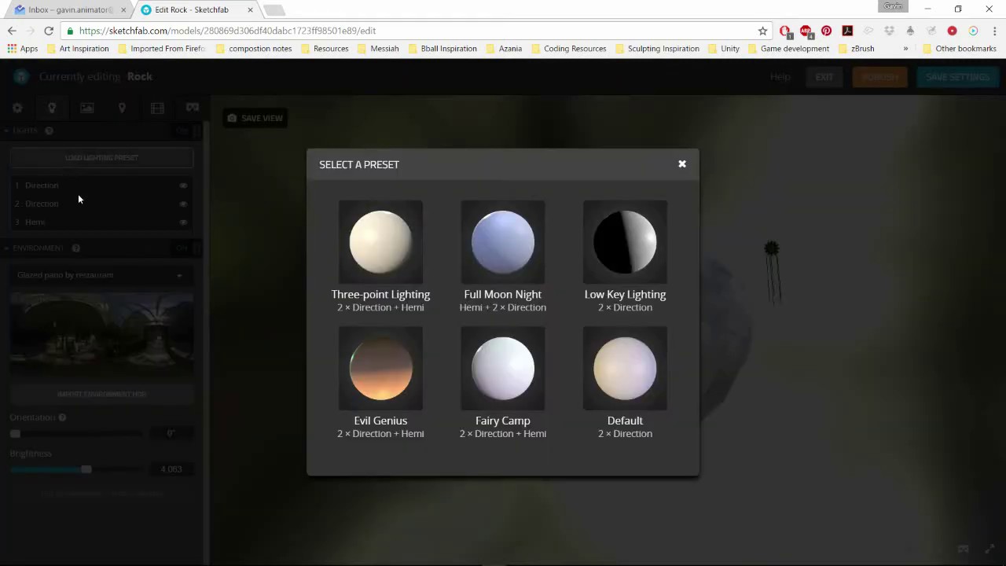
pyautogui.click(380, 267)
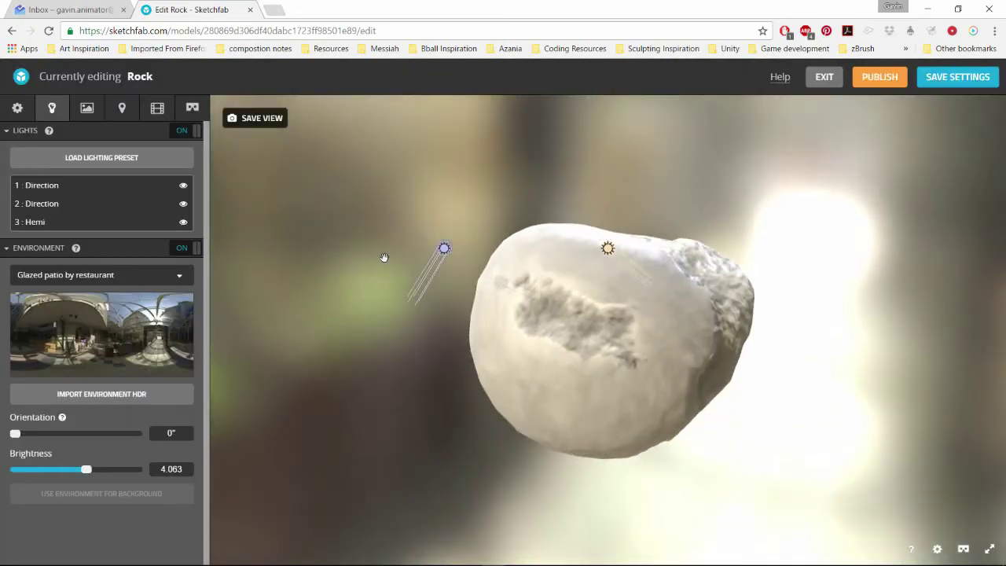
pyautogui.moveTo(364, 274); pyautogui.dragTo(439, 320)
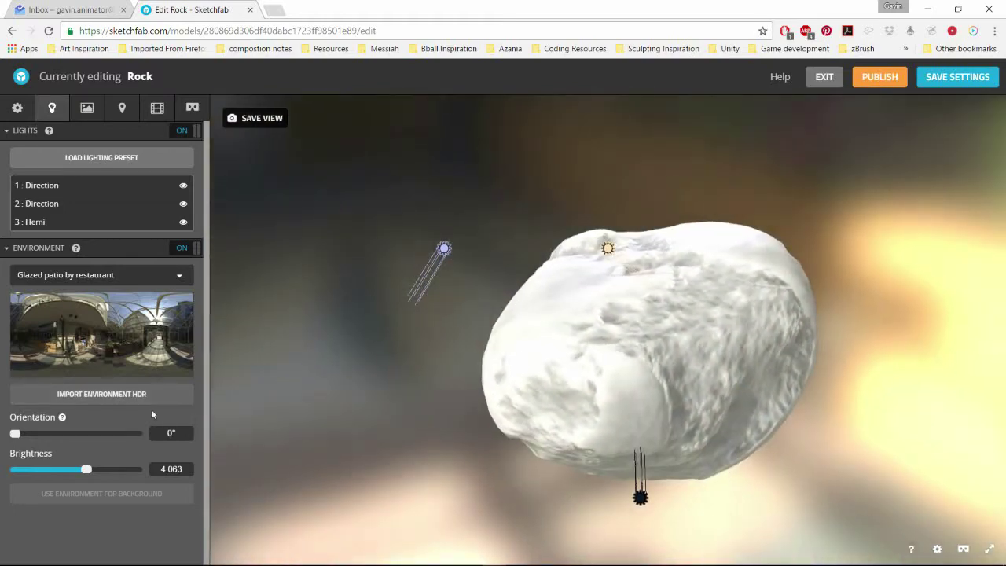
# Step: Dim the environment brightness from 4.063 to 0.652 and check the darker lighting
pyautogui.moveTo(88, 469); pyautogui.dragTo(63, 469)
pyautogui.moveTo(296, 354); pyautogui.dragTo(362, 346)
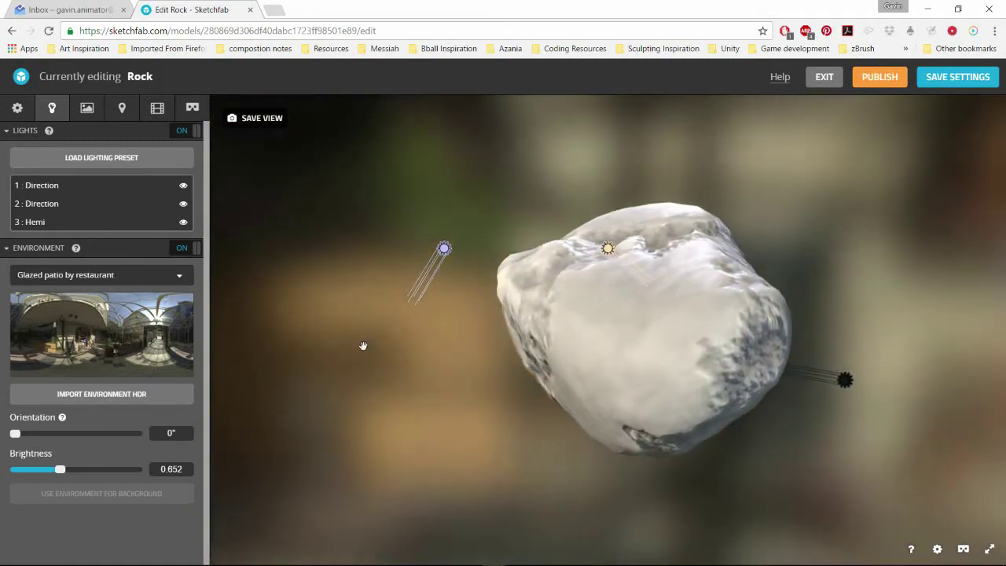
pyautogui.click(18, 111)
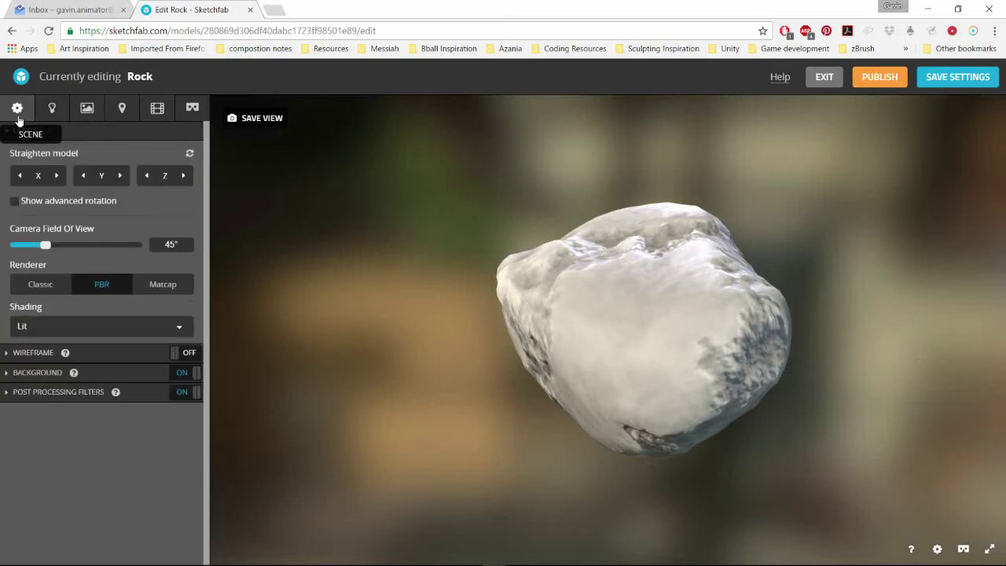
# Step: Compare background types and set the background to the clean_dark preset image
pyautogui.click(11, 374)
pyautogui.scroll(-1, 11, 377)
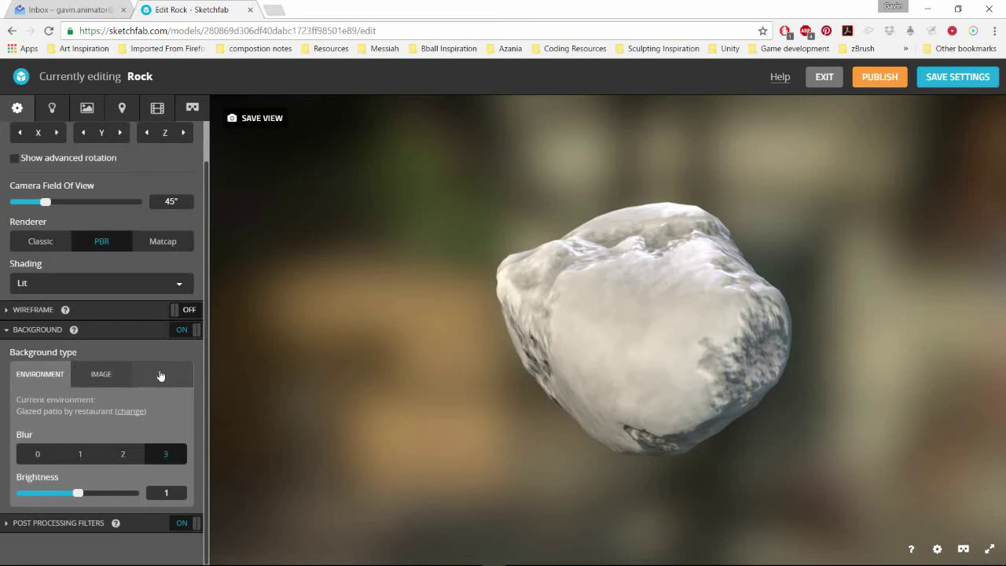
pyautogui.click(161, 374)
pyautogui.click(103, 375)
pyautogui.click(38, 376)
pyautogui.click(102, 375)
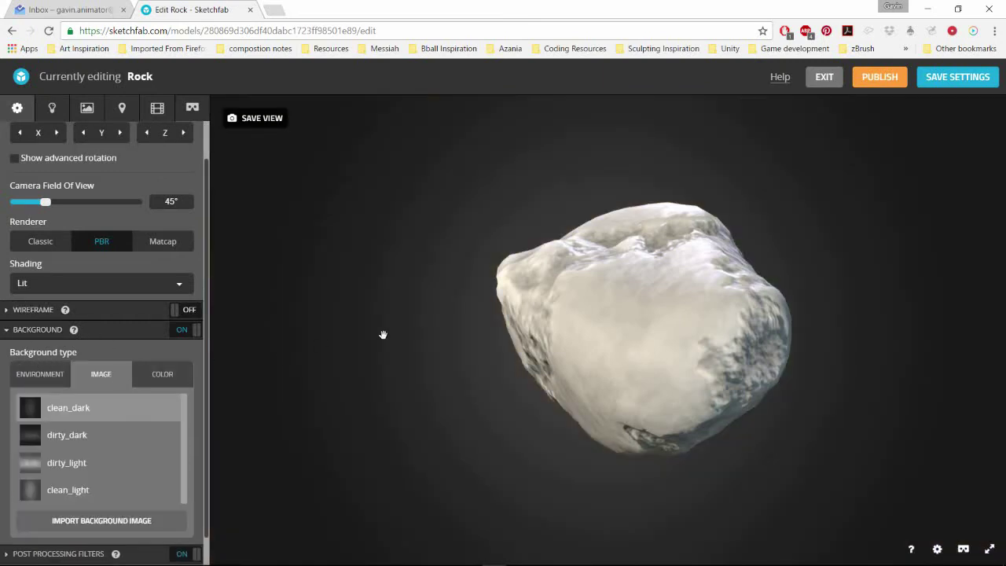
pyautogui.moveTo(383, 335)
pyautogui.mouseDown()
pyautogui.moveTo(422, 339)
pyautogui.moveTo(553, 243)
pyautogui.moveTo(443, 268)
pyautogui.moveTo(380, 317)
pyautogui.mouseUp()
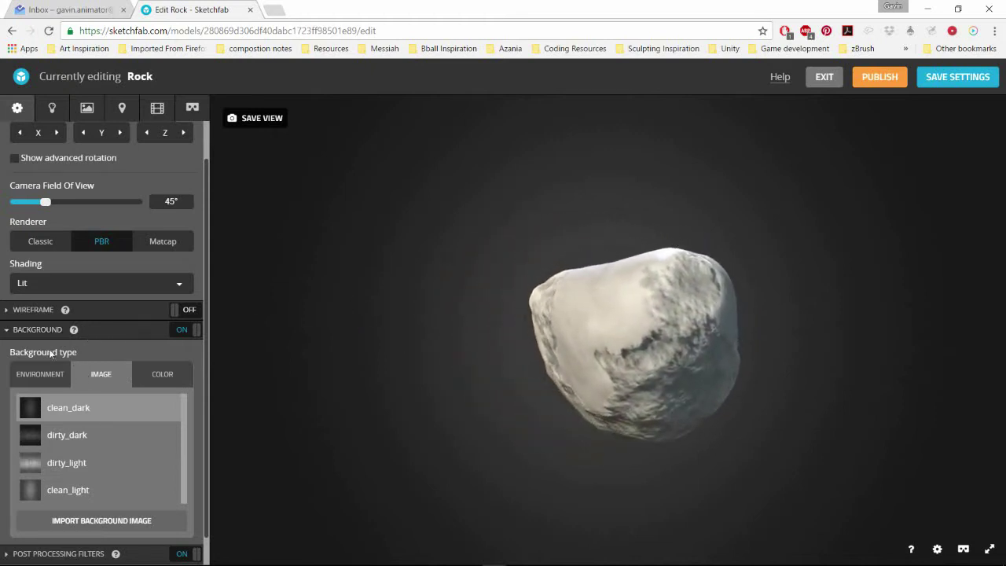
# Step: Enable the post-processing filters with Sharpness switched on
pyautogui.scroll(-1, 50, 353)
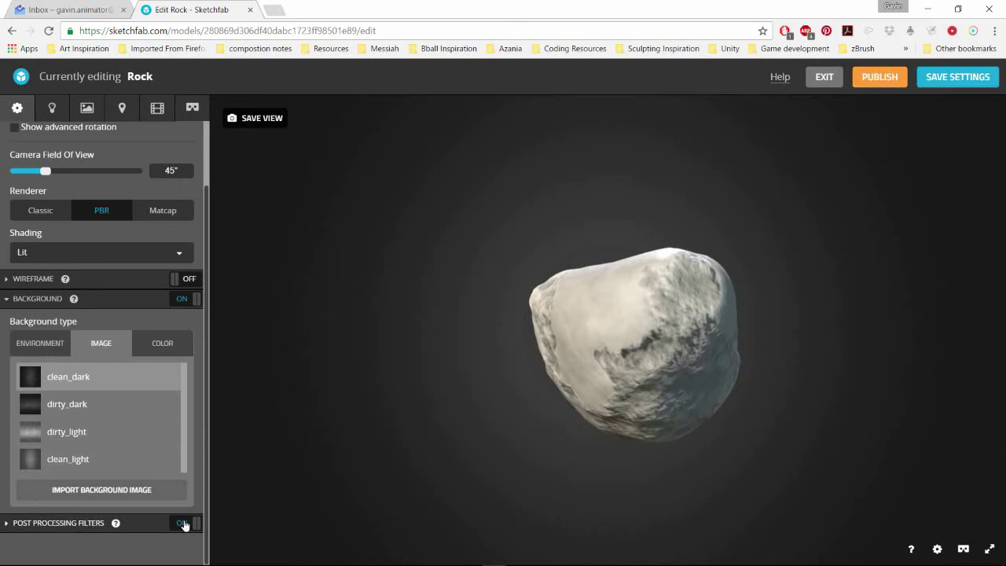
pyautogui.click(110, 524)
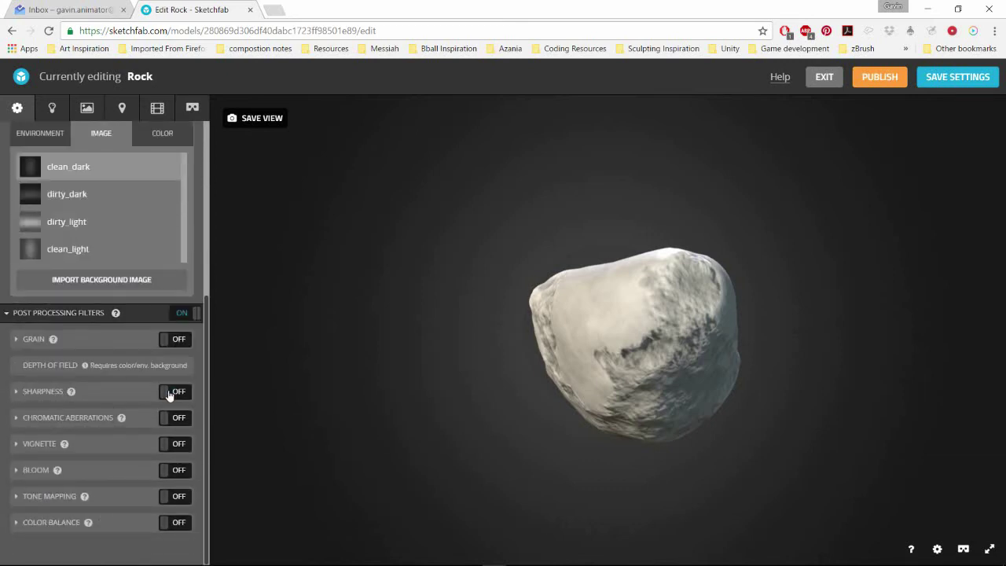
pyautogui.moveTo(397, 392); pyautogui.dragTo(216, 390)
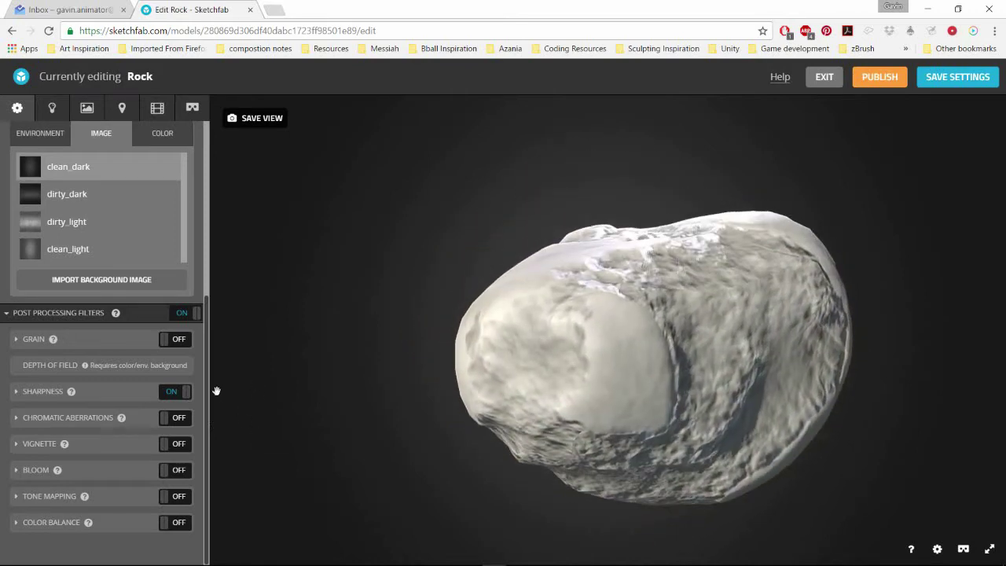
# Step: Uncheck Flip green (-Y) on the rock's normal map and orbit to verify the relief shading
pyautogui.click(87, 107)
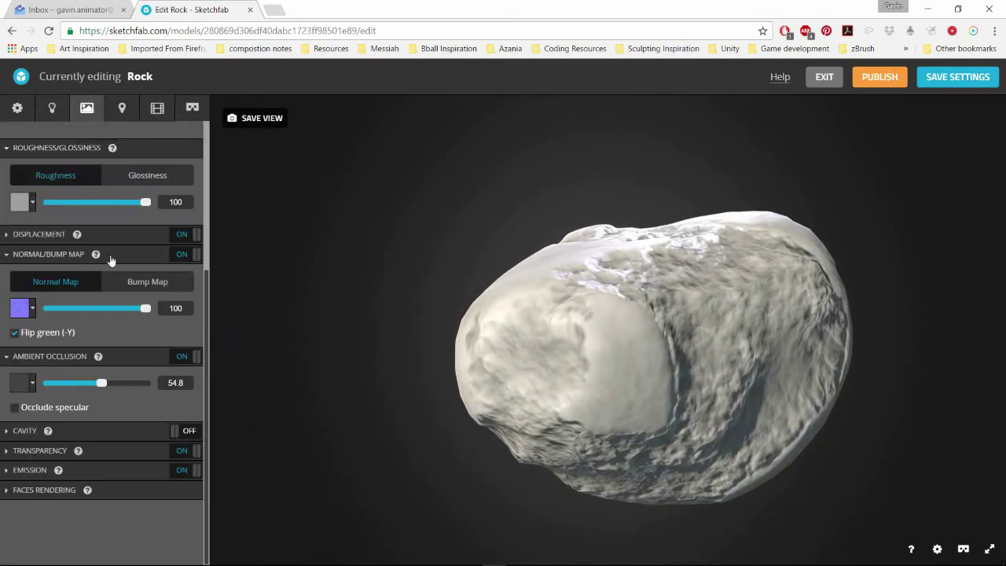
pyautogui.click(16, 333)
pyautogui.moveTo(351, 360)
pyautogui.mouseDown()
pyautogui.moveTo(338, 395)
pyautogui.moveTo(303, 332)
pyautogui.moveTo(278, 333)
pyautogui.moveTo(265, 369)
pyautogui.moveTo(205, 356)
pyautogui.moveTo(124, 360)
pyautogui.mouseUp()
pyautogui.moveTo(301, 362); pyautogui.dragTo(579, 362)
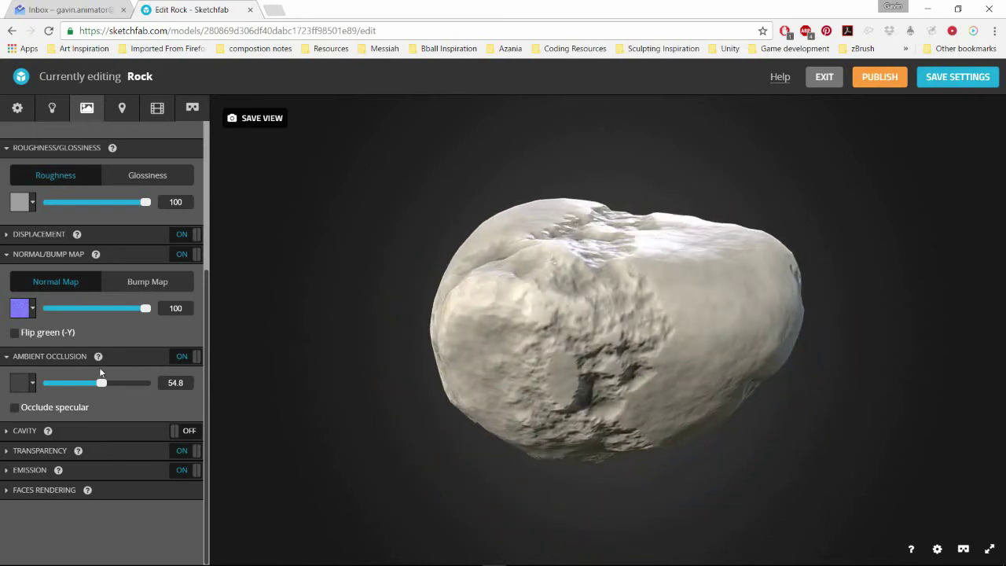
pyautogui.click(17, 108)
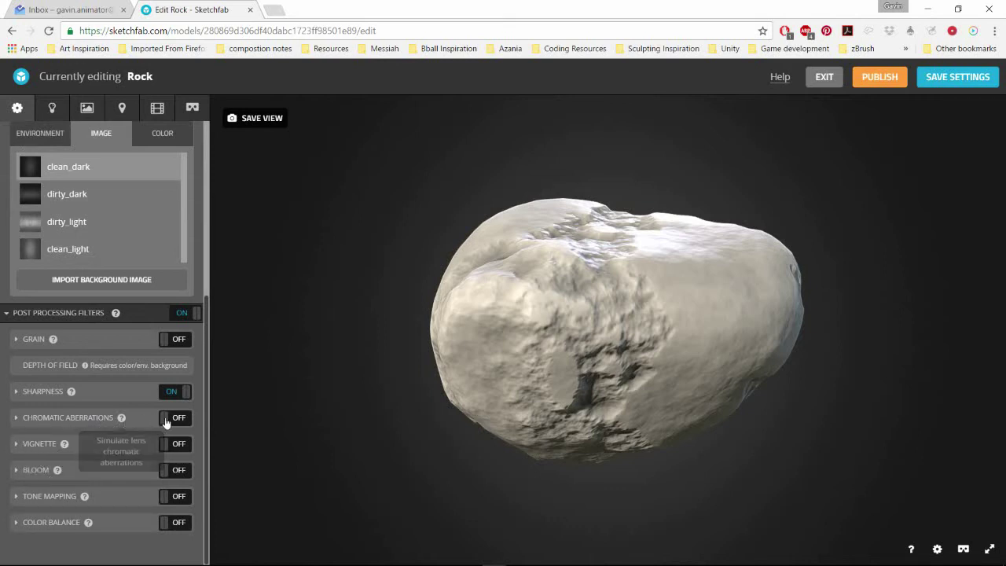
# Step: Turn on Bloom with intensity 6.63 and threshold 38.67
pyautogui.click(163, 470)
pyautogui.click(75, 472)
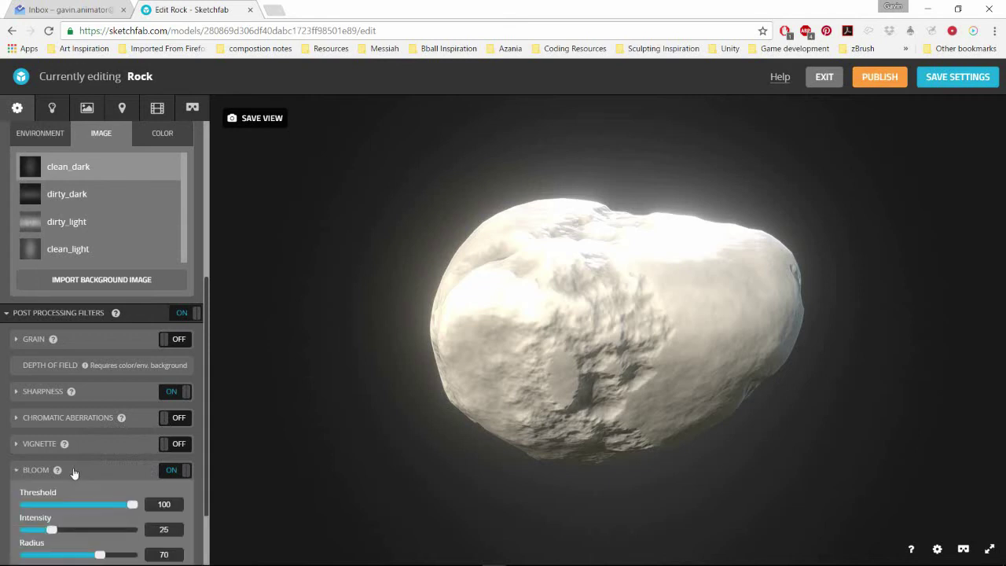
pyautogui.moveTo(52, 532); pyautogui.dragTo(32, 531)
pyautogui.moveTo(123, 503); pyautogui.dragTo(58, 511)
pyautogui.moveTo(68, 510); pyautogui.dragTo(64, 509)
pyautogui.moveTo(316, 486); pyautogui.dragTo(185, 491)
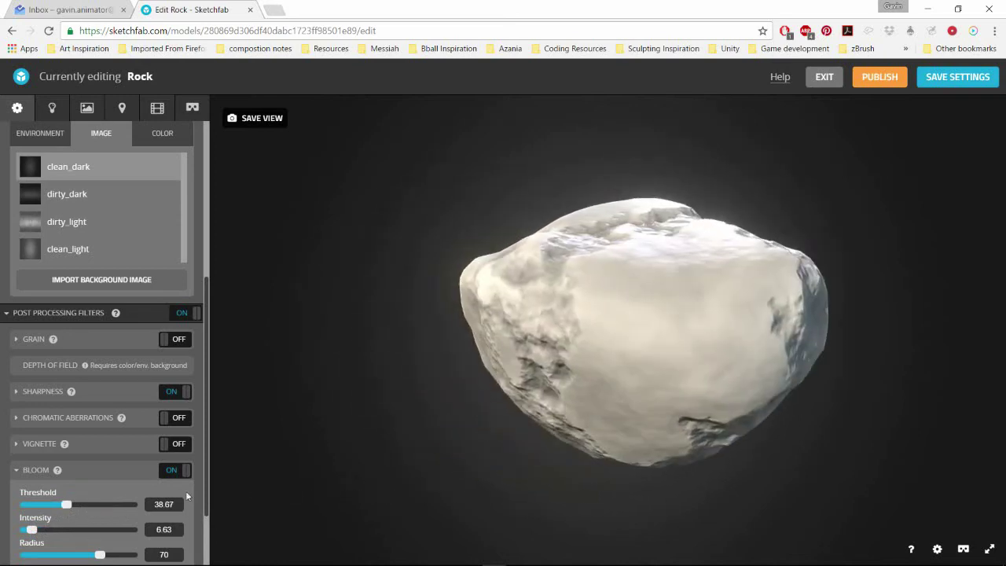
# Step: Enable Color Balance, tint shadows slightly blue and set highlights to red 18.232, green 3.867
pyautogui.scroll(-1, 209, 474)
pyautogui.scroll(-1, 197, 474)
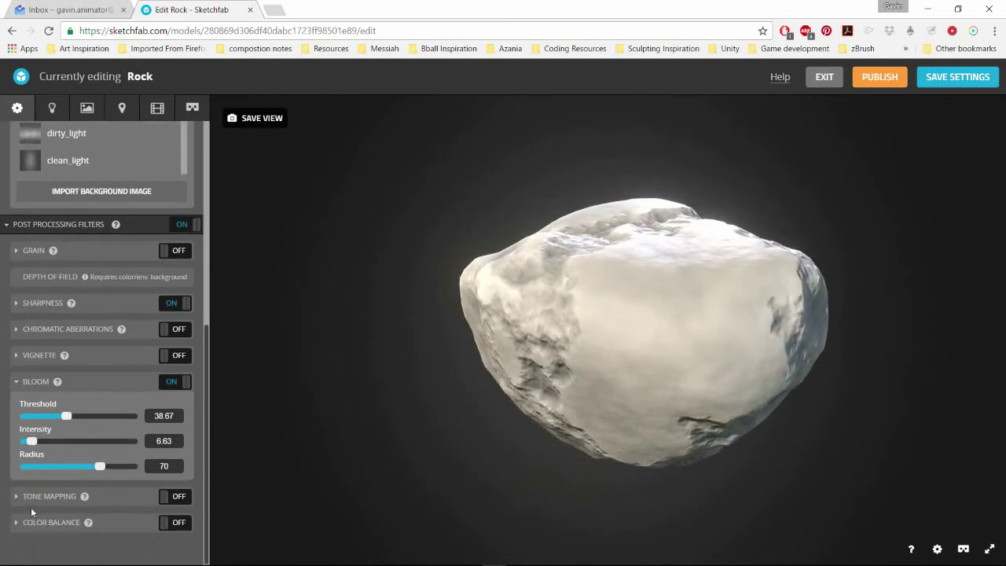
pyautogui.scroll(-2, 248, 511)
pyautogui.scroll(-1, 161, 494)
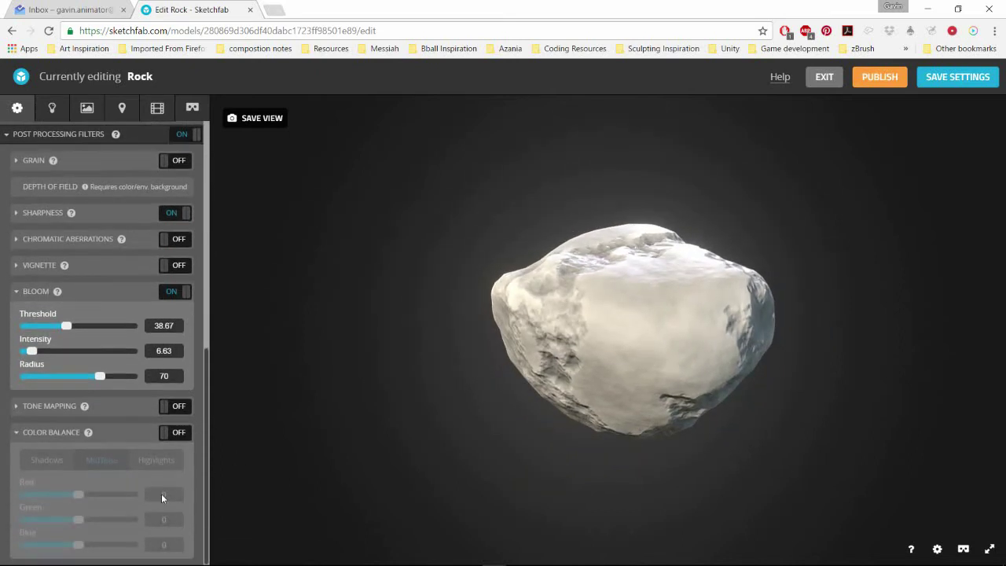
pyautogui.click(174, 432)
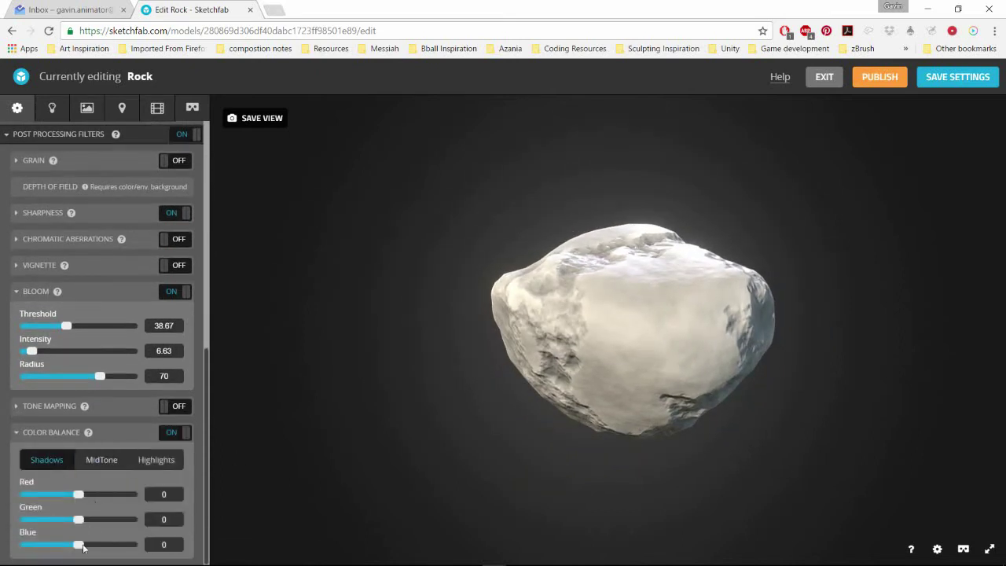
pyautogui.moveTo(82, 545); pyautogui.dragTo(95, 521)
pyautogui.click(156, 460)
pyautogui.moveTo(418, 495); pyautogui.dragTo(348, 435)
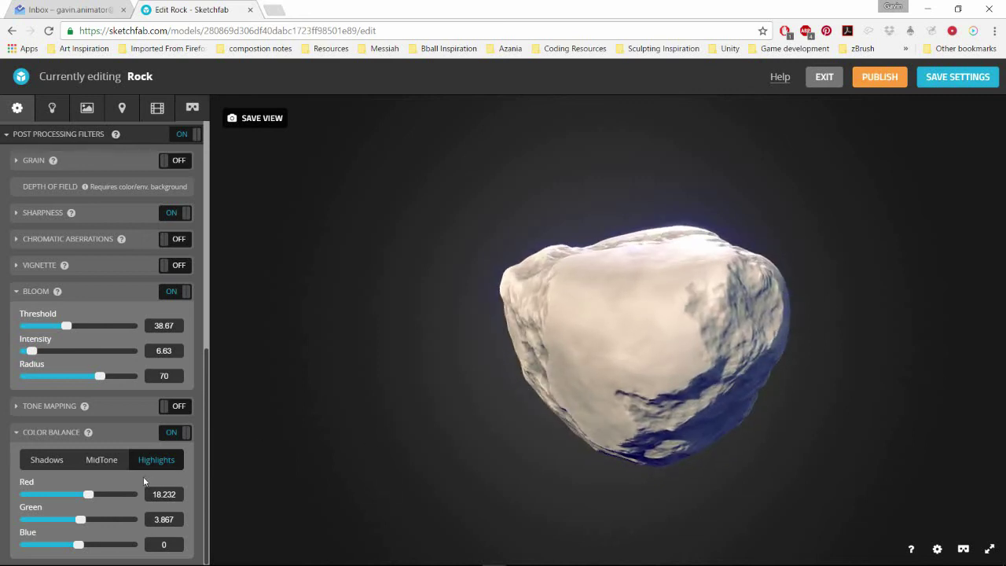
# Step: Use the Arches pinetree environment at orientation 264.2° and brightness 0.725
pyautogui.click(52, 108)
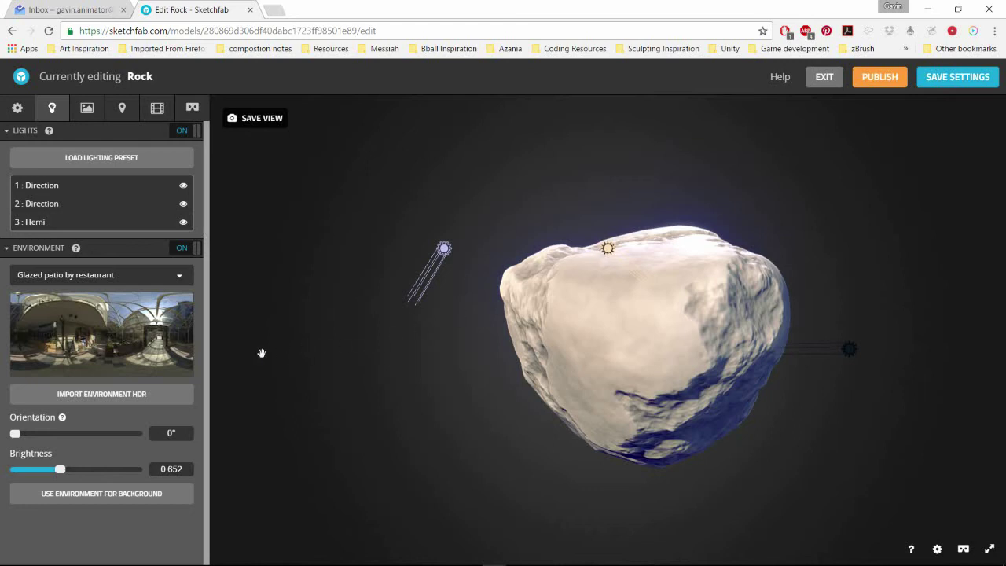
pyautogui.moveTo(19, 437); pyautogui.dragTo(107, 433)
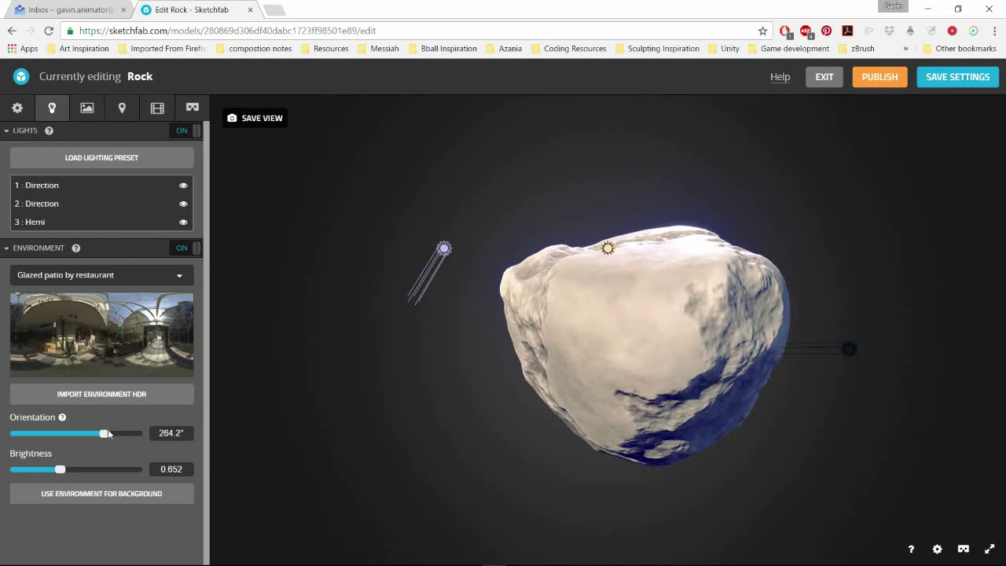
pyautogui.click(177, 277)
pyautogui.click(95, 328)
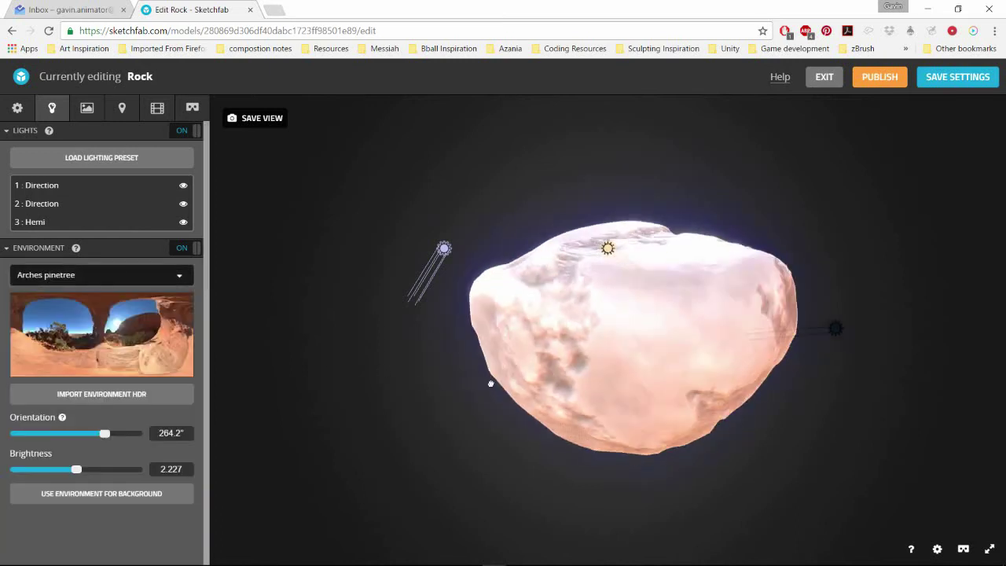
pyautogui.moveTo(490, 382); pyautogui.dragTo(476, 403)
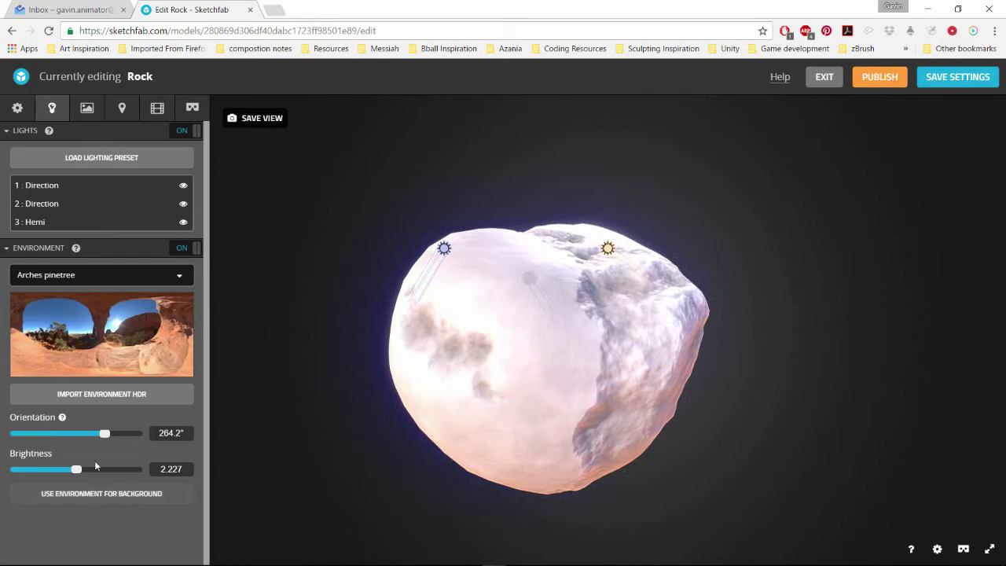
pyautogui.moveTo(76, 470)
pyautogui.mouseDown()
pyautogui.moveTo(51, 470)
pyautogui.moveTo(60, 470)
pyautogui.mouseUp()
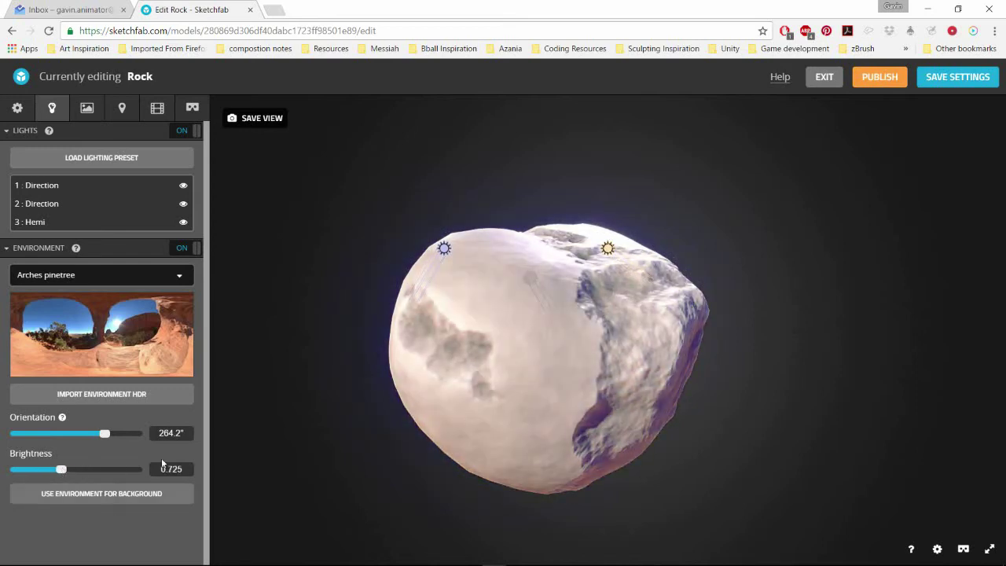
pyautogui.moveTo(388, 430); pyautogui.dragTo(802, 422)
pyautogui.moveTo(871, 416); pyautogui.dragTo(496, 311)
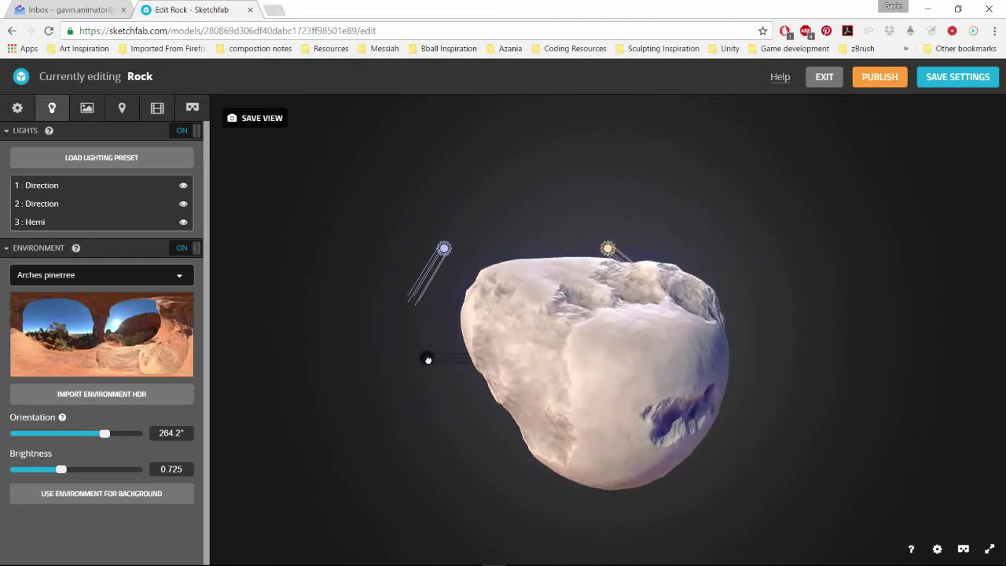
pyautogui.moveTo(691, 184); pyautogui.dragTo(577, 181)
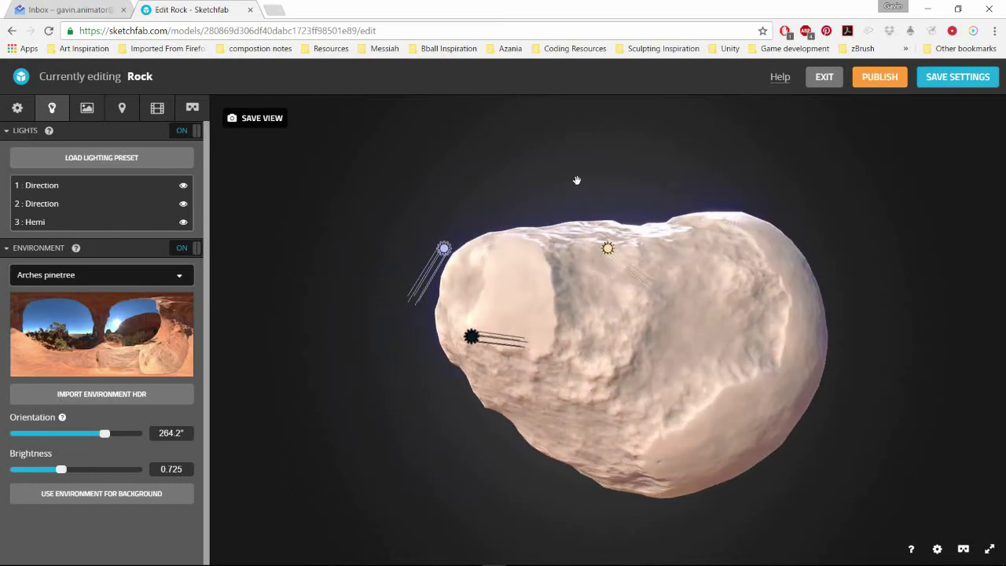
# Step: Save the scene settings and orbit the rock to check the saved look
pyautogui.click(944, 81)
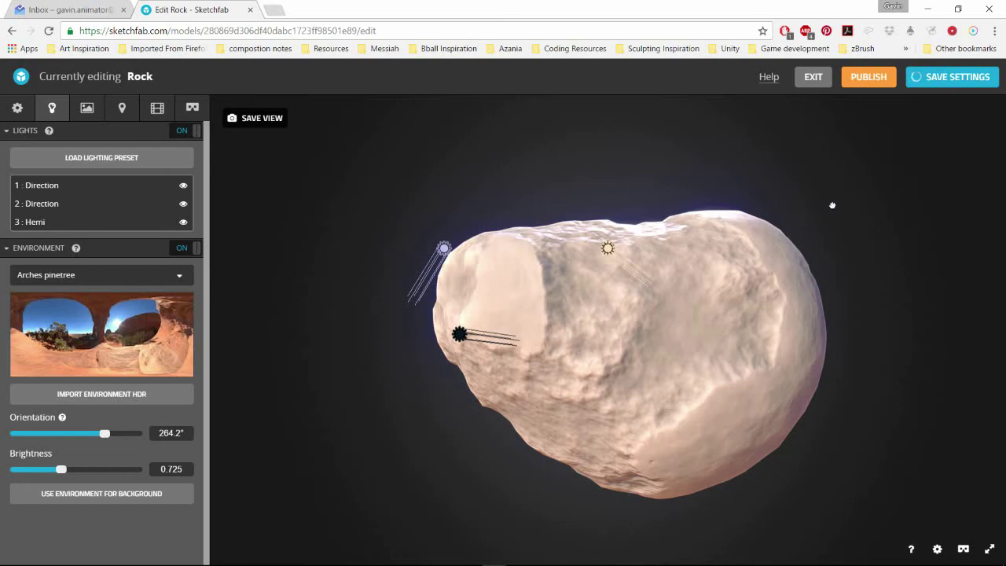
pyautogui.moveTo(833, 204)
pyautogui.mouseDown()
pyautogui.moveTo(883, 210)
pyautogui.moveTo(859, 210)
pyautogui.moveTo(893, 222)
pyautogui.moveTo(851, 218)
pyautogui.moveTo(934, 243)
pyautogui.moveTo(724, 224)
pyautogui.mouseUp()
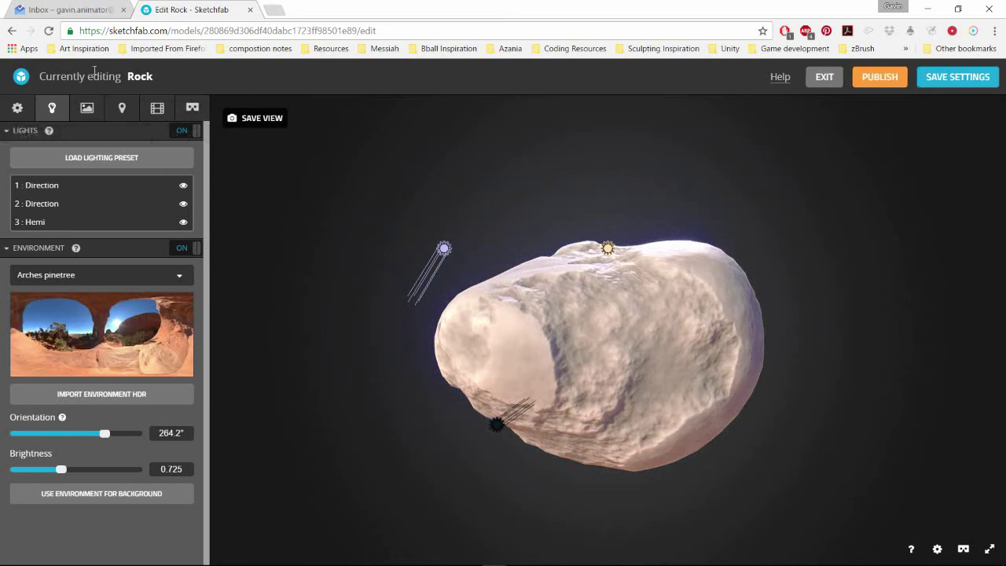
pyautogui.moveTo(310, 162); pyautogui.dragTo(316, 162)
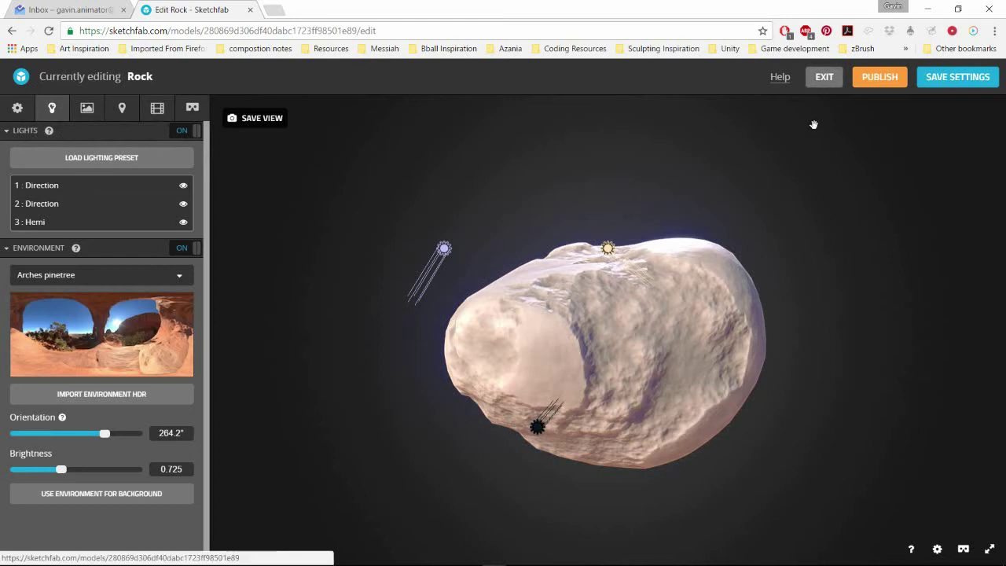
pyautogui.moveTo(813, 124); pyautogui.dragTo(818, 126)
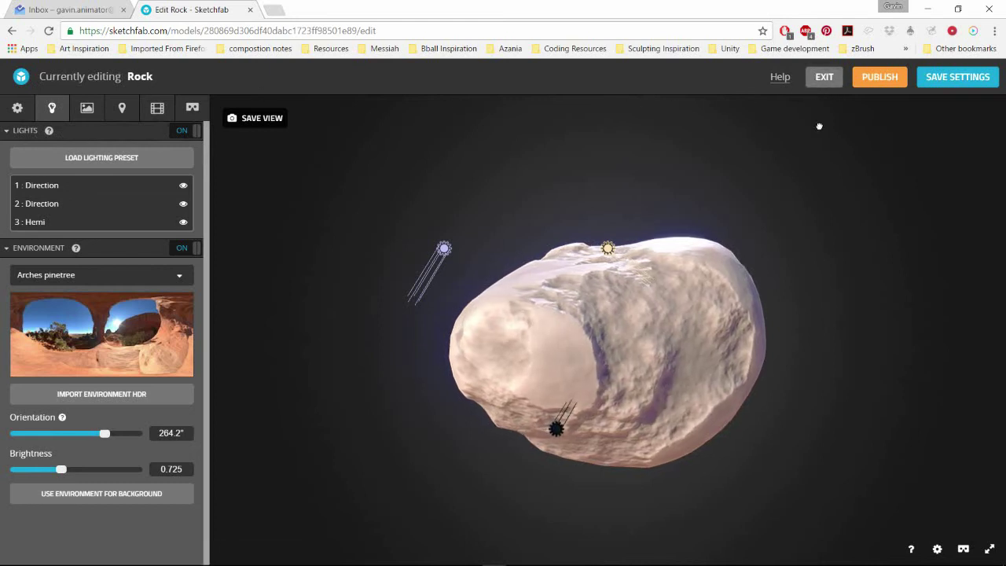
# Step: Publish the Rock model and post it to Facebook with 'Rock I made for a class demonstration.'
pyautogui.click(891, 82)
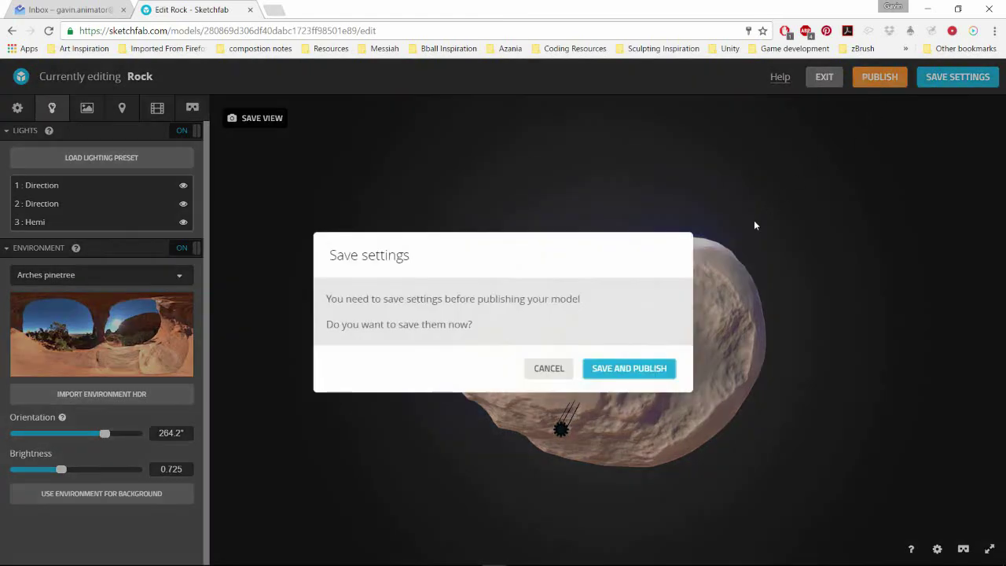
pyautogui.click(625, 368)
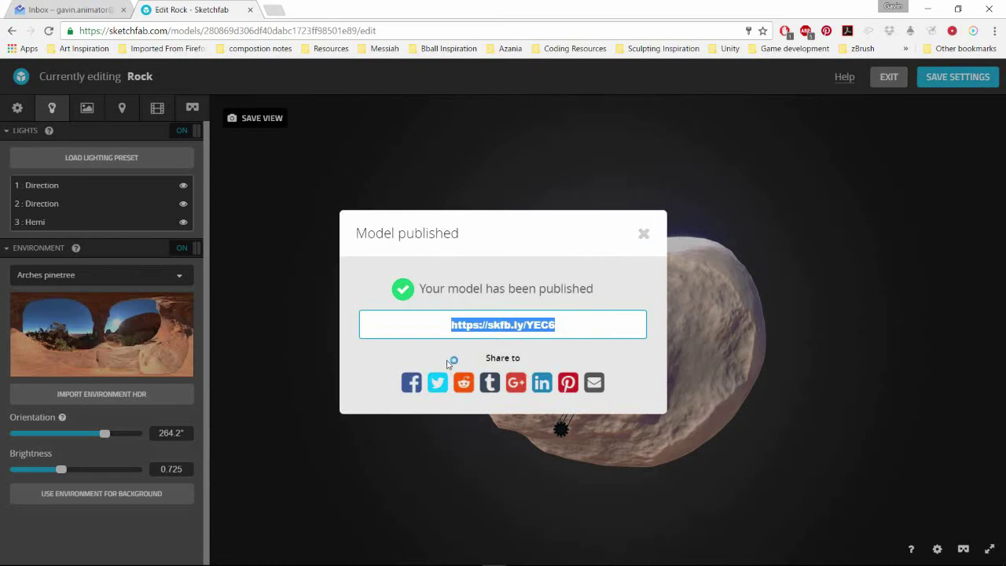
pyautogui.click(414, 385)
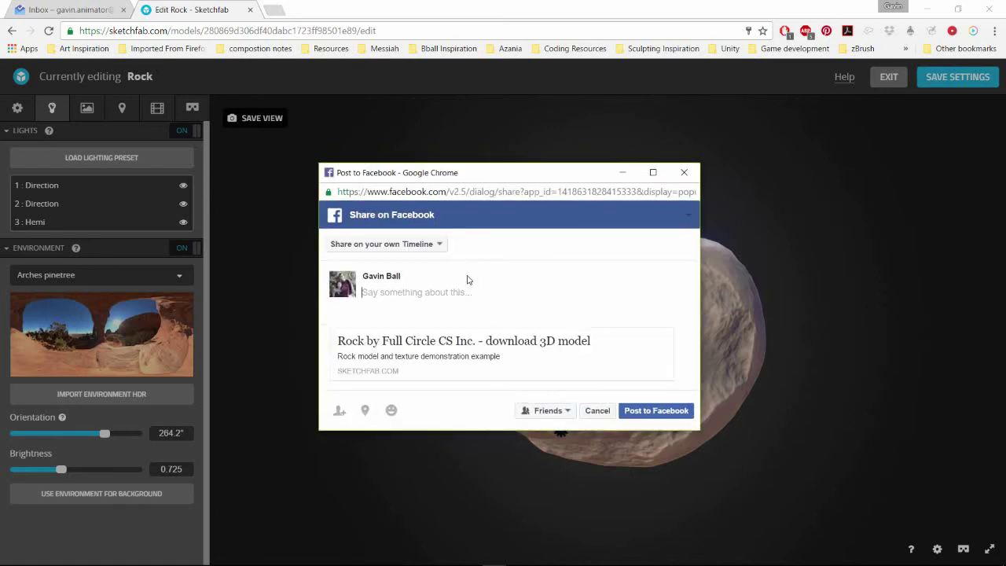
pyautogui.write('Rock I made for a class demonstration.')
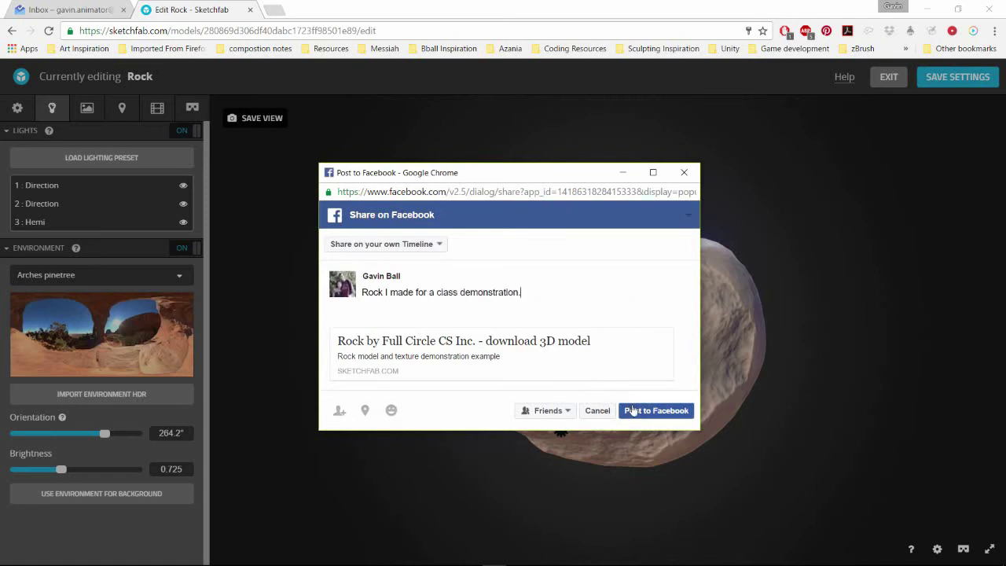
pyautogui.click(630, 410)
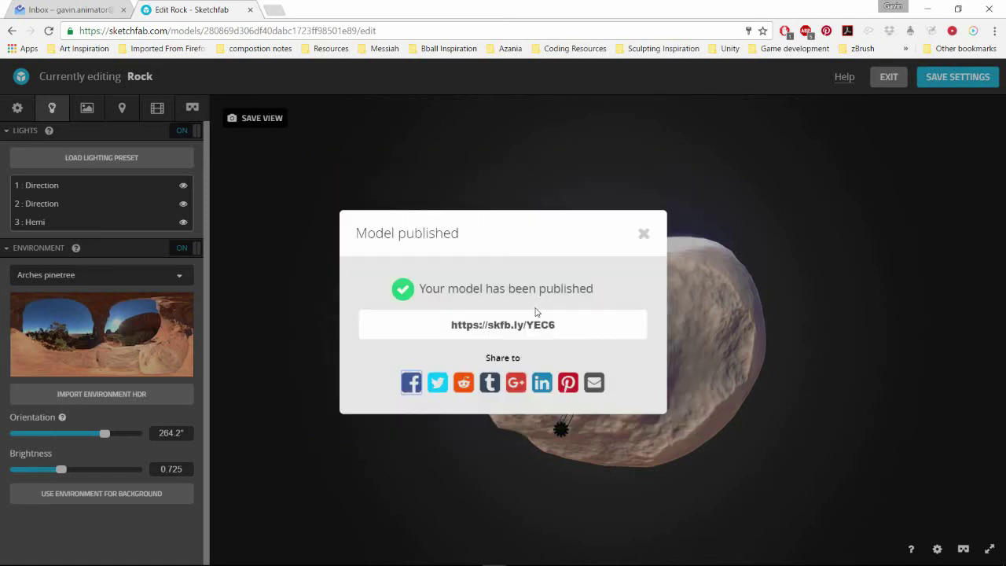
# Step: Rotate the environment to 310.6°, save the settings and exit to the Rock model's public page
pyautogui.click(644, 233)
pyautogui.keyDown('shift'); pyautogui.moveTo(669, 193); pyautogui.dragTo(794, 189); pyautogui.keyUp('shift')
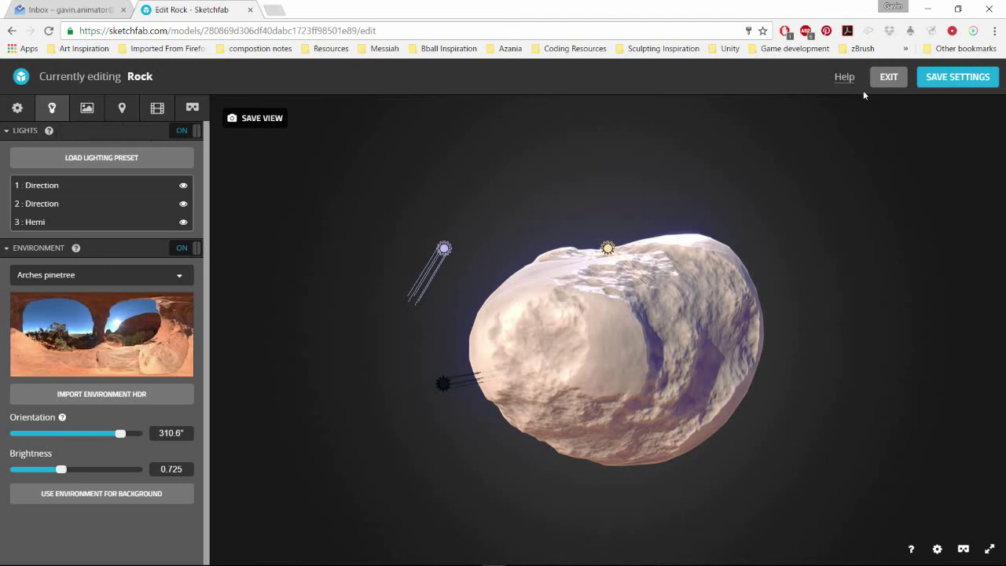
pyautogui.click(889, 77)
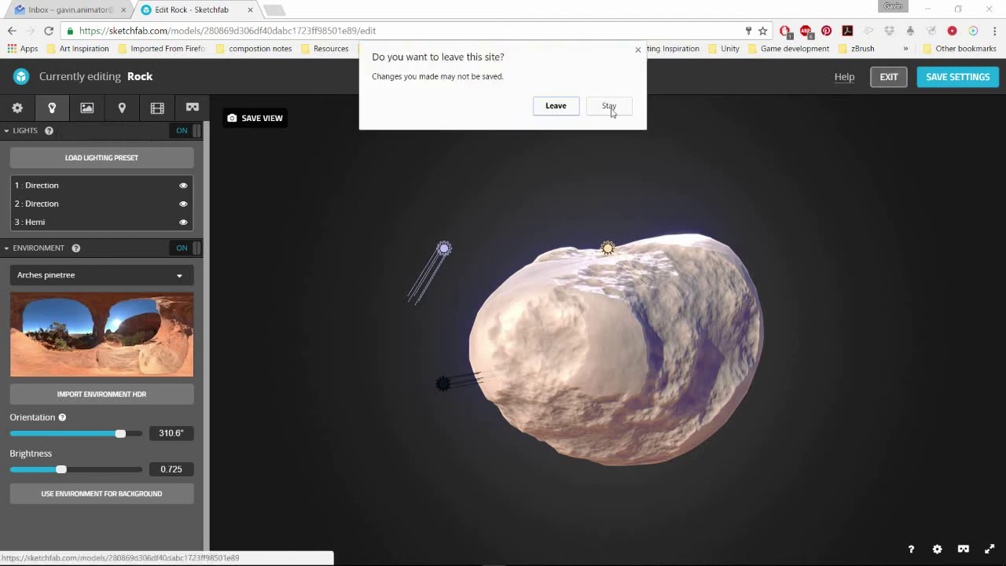
pyautogui.click(638, 48)
pyautogui.click(958, 76)
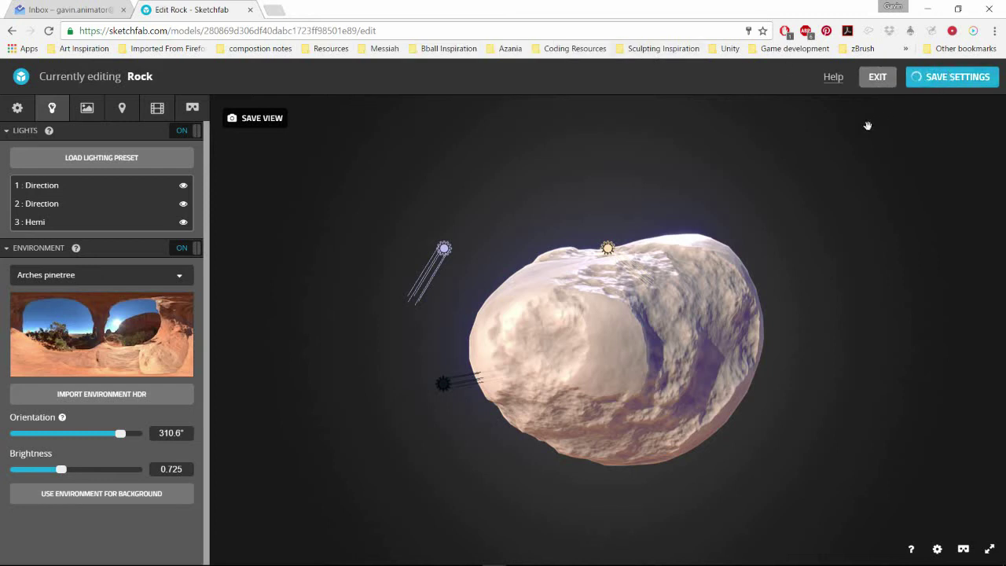
pyautogui.click(866, 82)
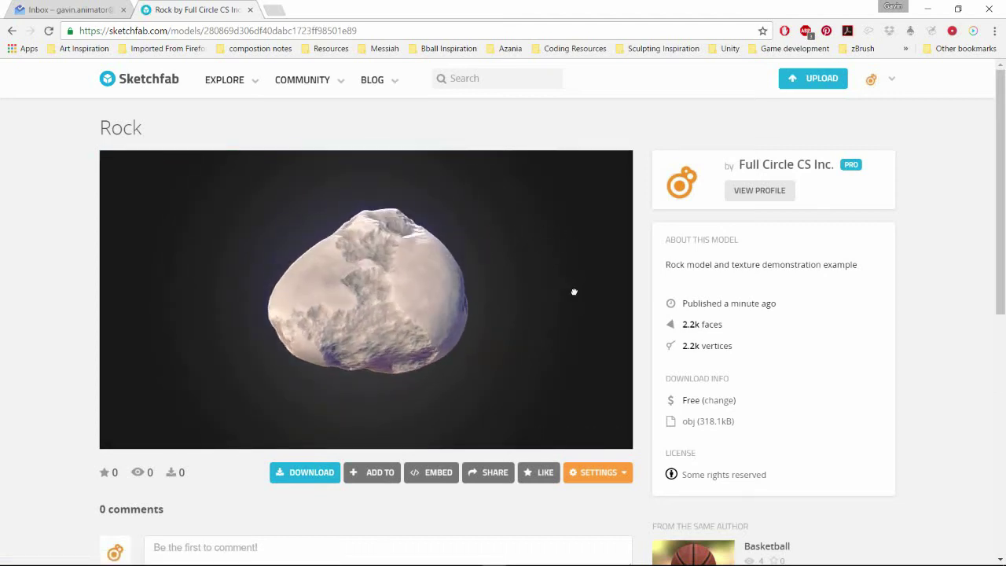
pyautogui.moveTo(455, 238); pyautogui.dragTo(340, 228)
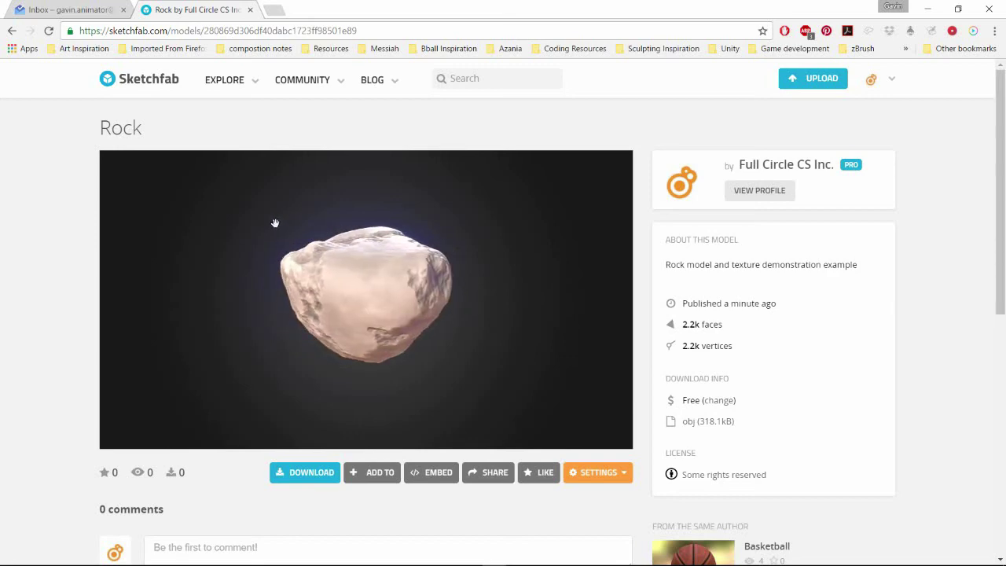
pyautogui.scroll(5, 275, 224)
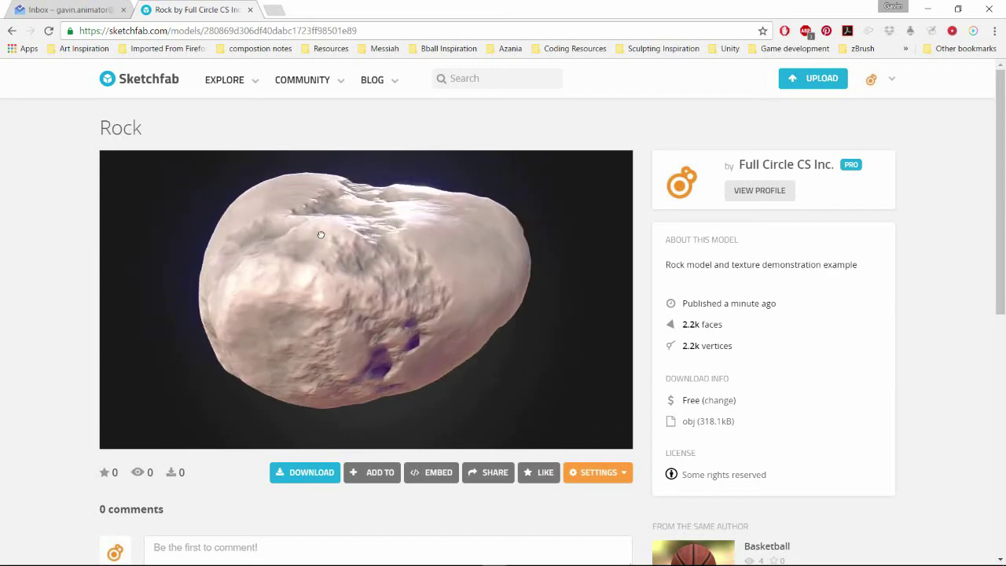
pyautogui.moveTo(320, 234); pyautogui.dragTo(302, 280)
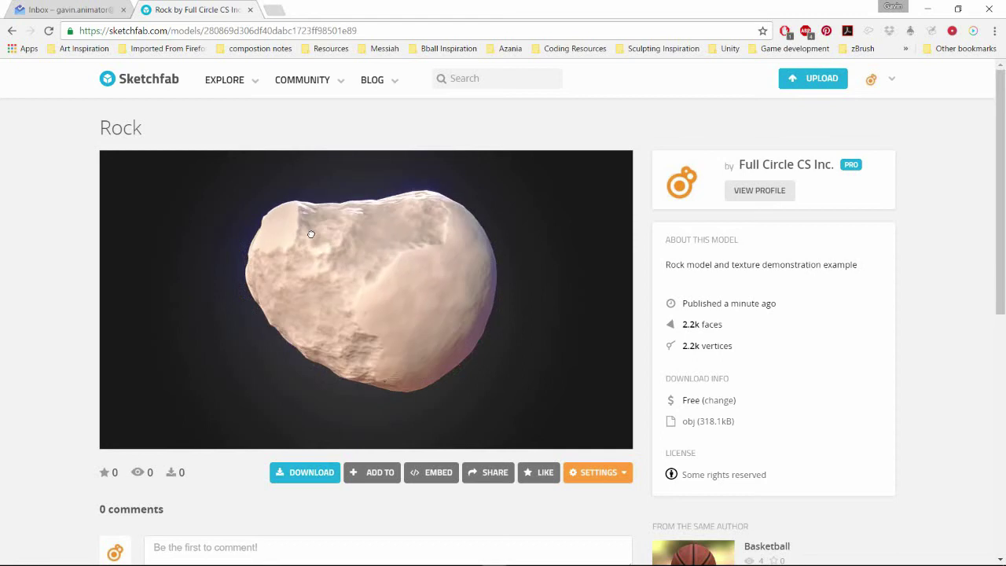
pyautogui.moveTo(540, 252); pyautogui.dragTo(418, 258)
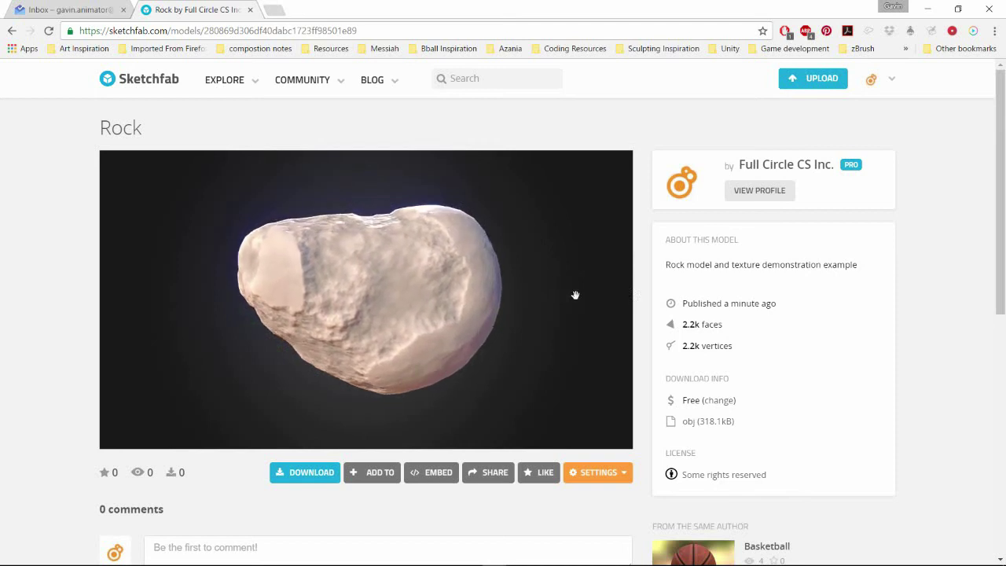
pyautogui.scroll(2, 562, 375)
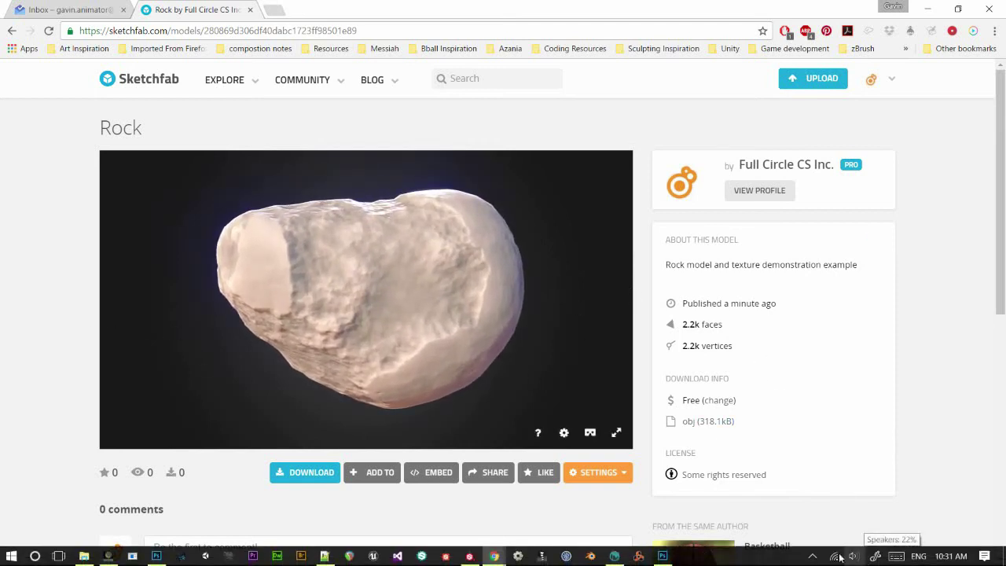
pyautogui.click(812, 557)
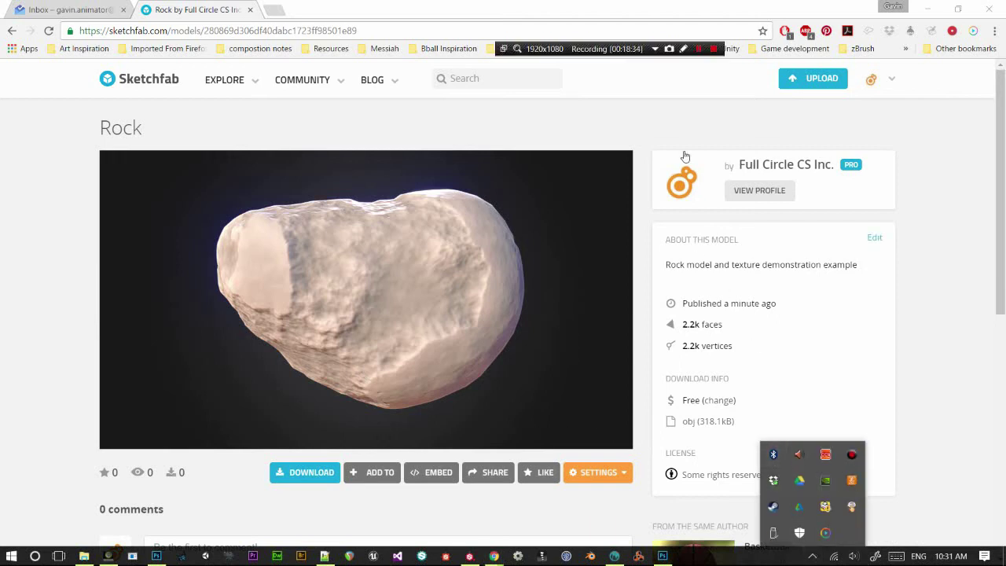